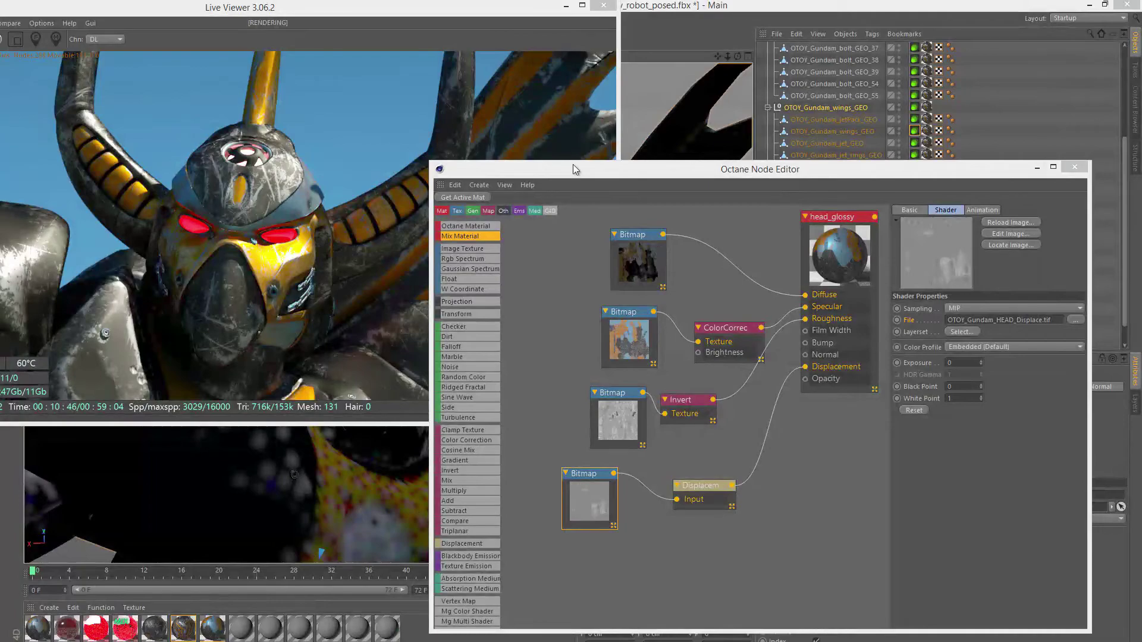
Shift the Octane Node Editor with the head_glossy graph rightward, beside the Live Viewer render.
left_click_drag(573, 164, 662, 162)
left_click_drag(330, 17, 379, 34)
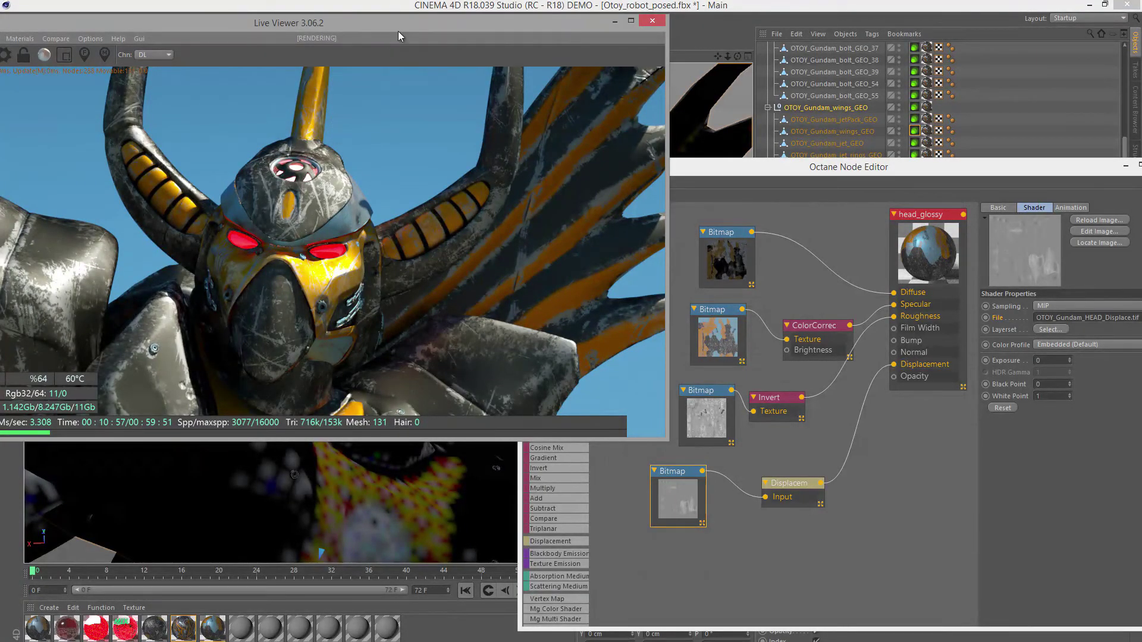
left_click_drag(401, 24, 385, 24)
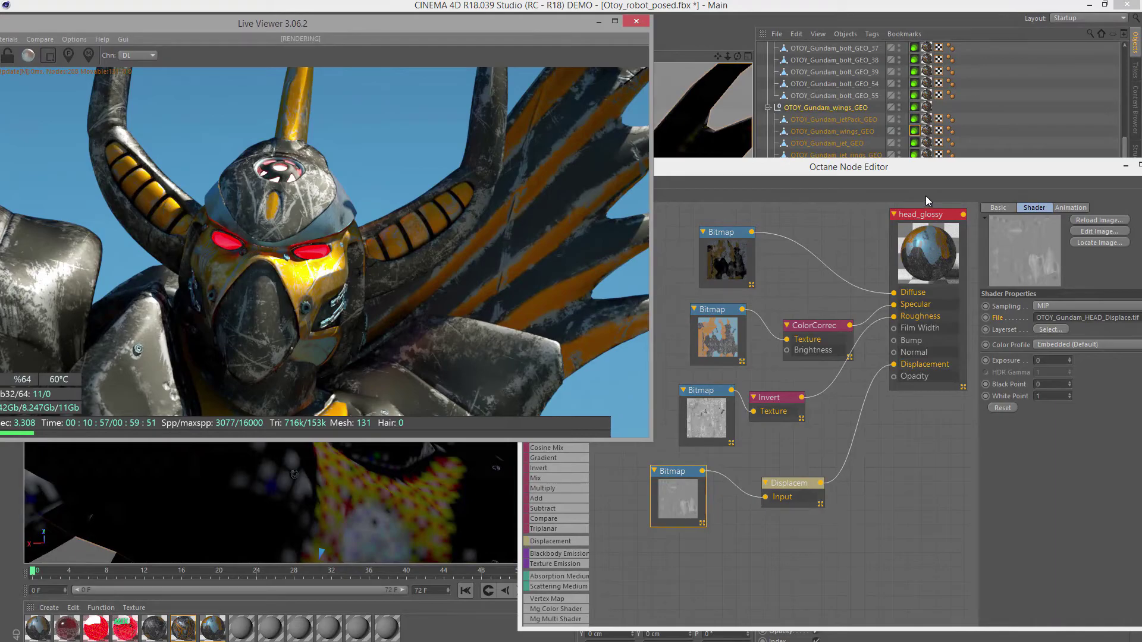
left_click_drag(919, 167, 816, 158)
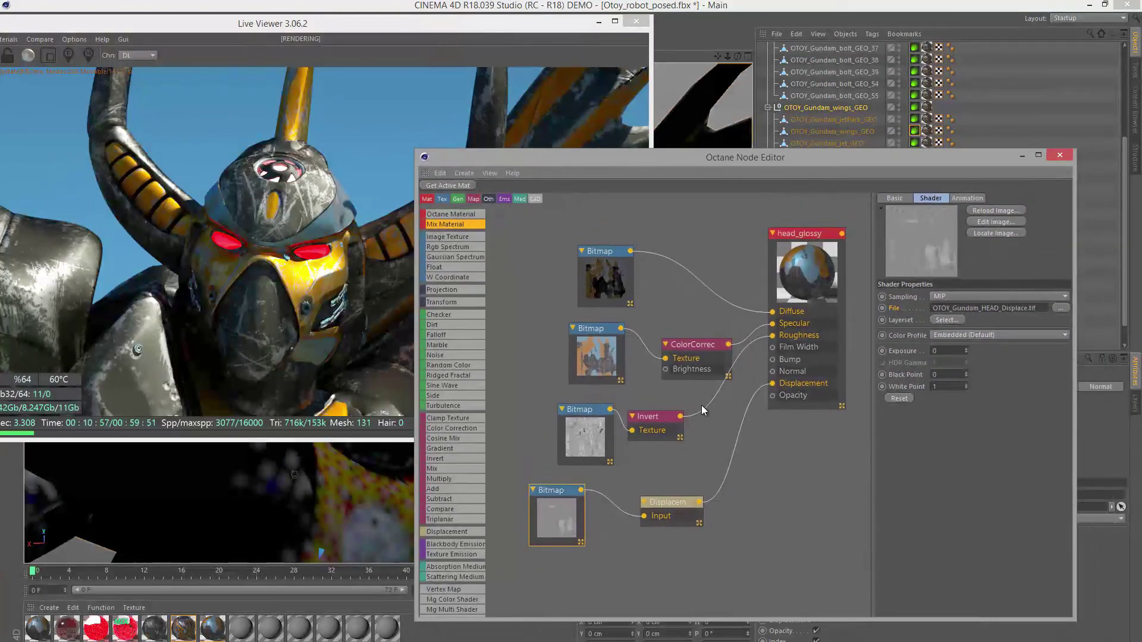
middle_click_drag(702, 405, 705, 409)
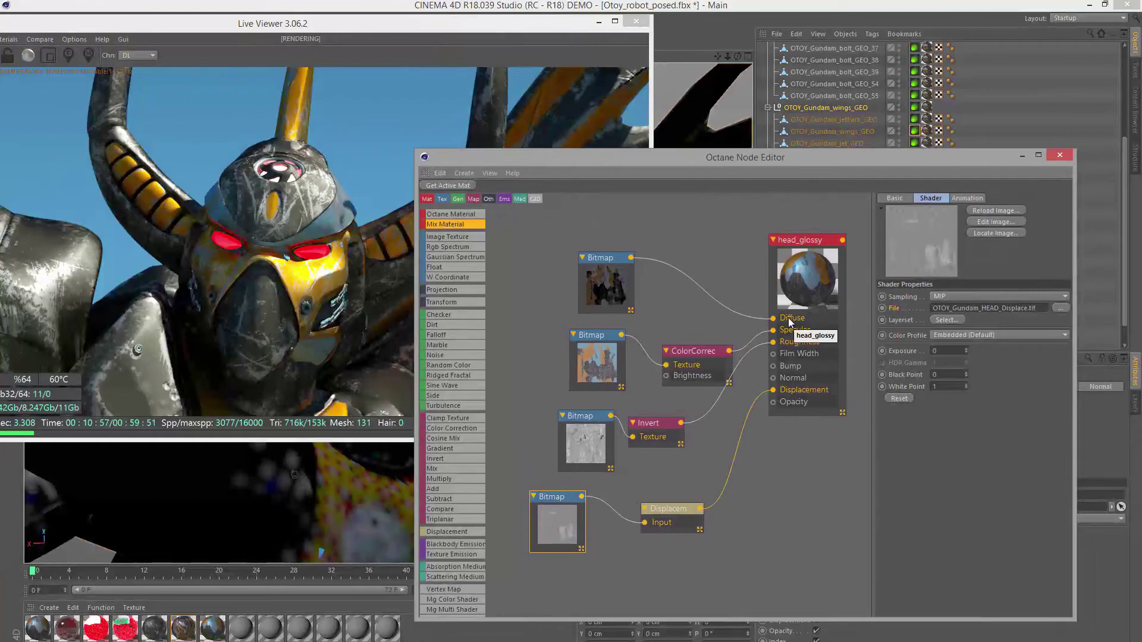
scroll(794, 320, "up", 3)
middle_click_drag(787, 312, 799, 293)
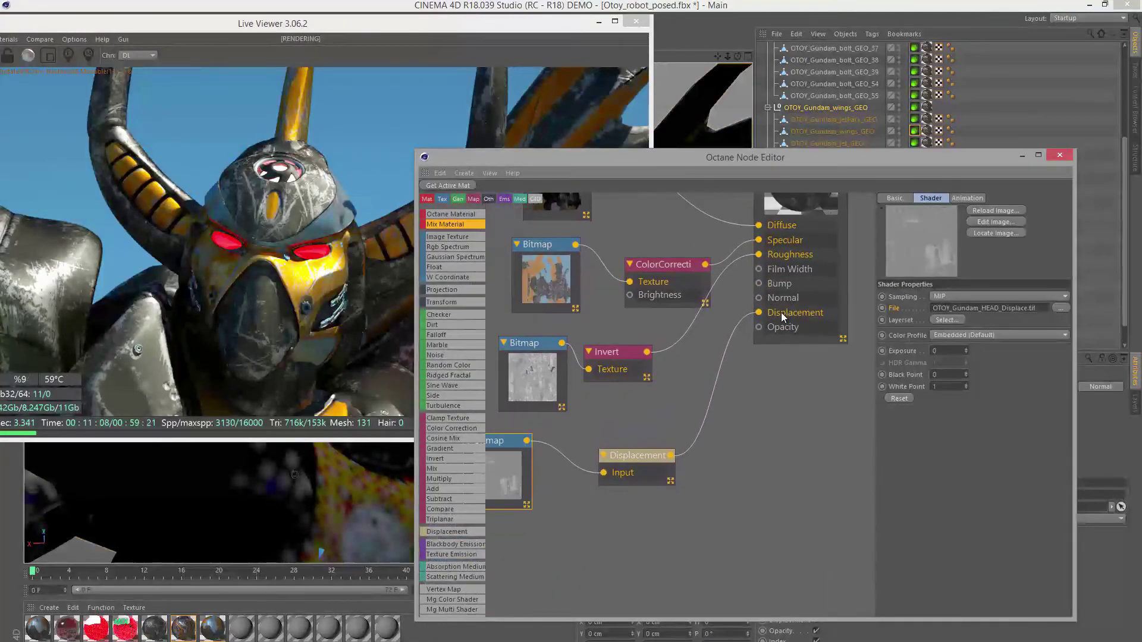
middle_click_drag(761, 377, 836, 359)
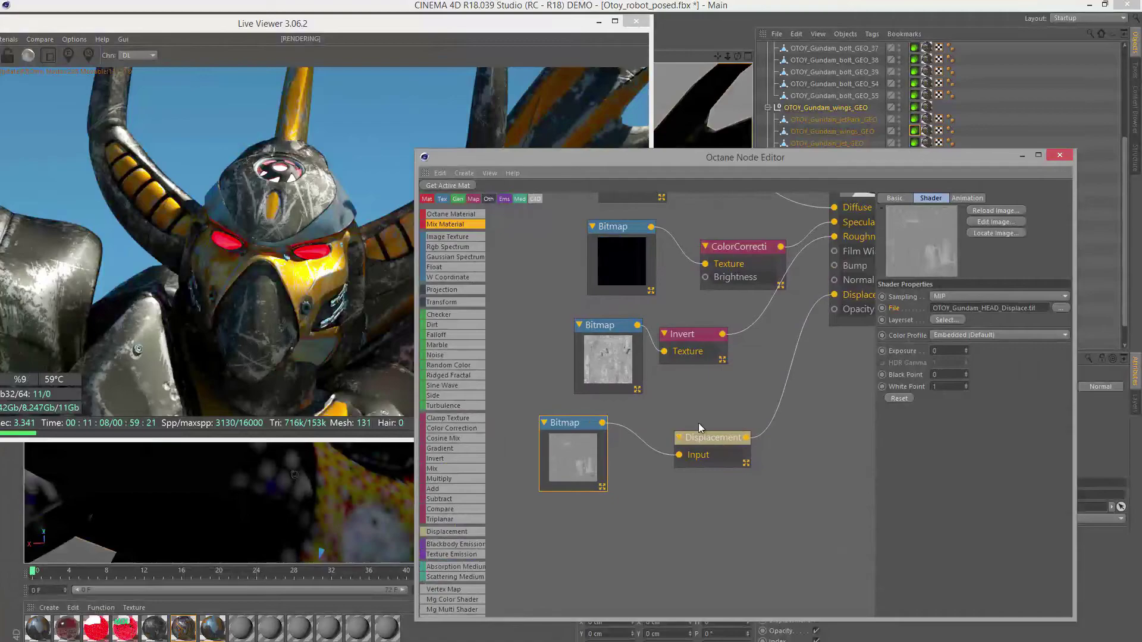
middle_click_drag(742, 421, 668, 489)
middle_click_drag(753, 378, 751, 391)
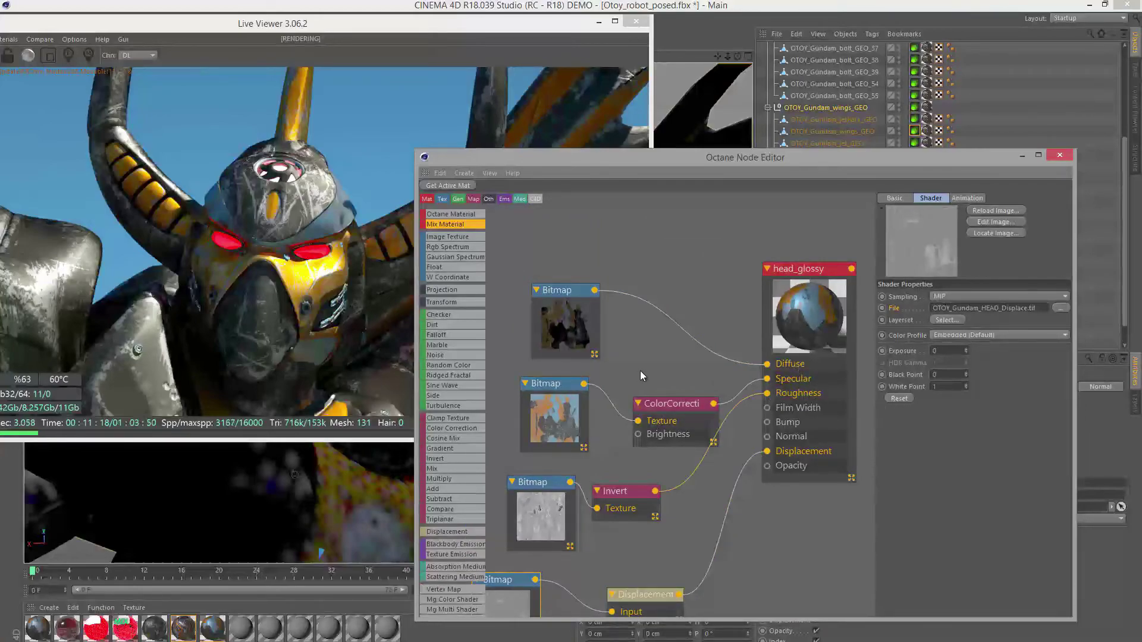
scroll(648, 367, "up", 3)
middle_click_drag(688, 394, 626, 376)
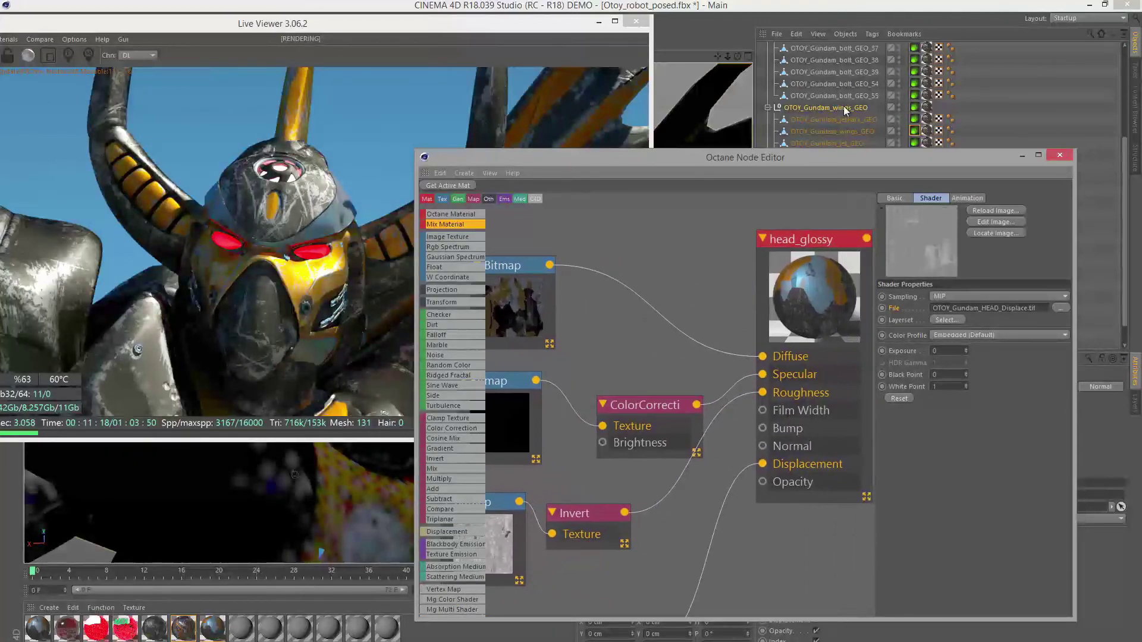
Enlarge the Node Editor, zoom onto head_glossy's diffuse Bitmap and open OTOY_Gundam_HEAD_Diffuse.png.
left_click_drag(834, 158, 717, 111)
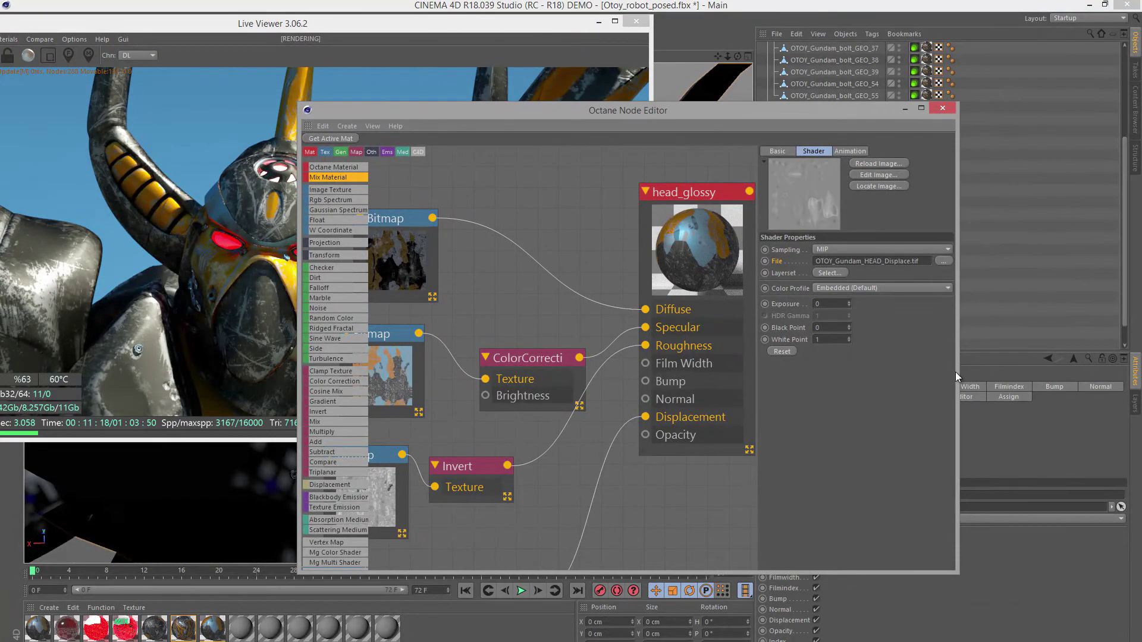
left_click_drag(957, 372, 1065, 372)
left_click(591, 269)
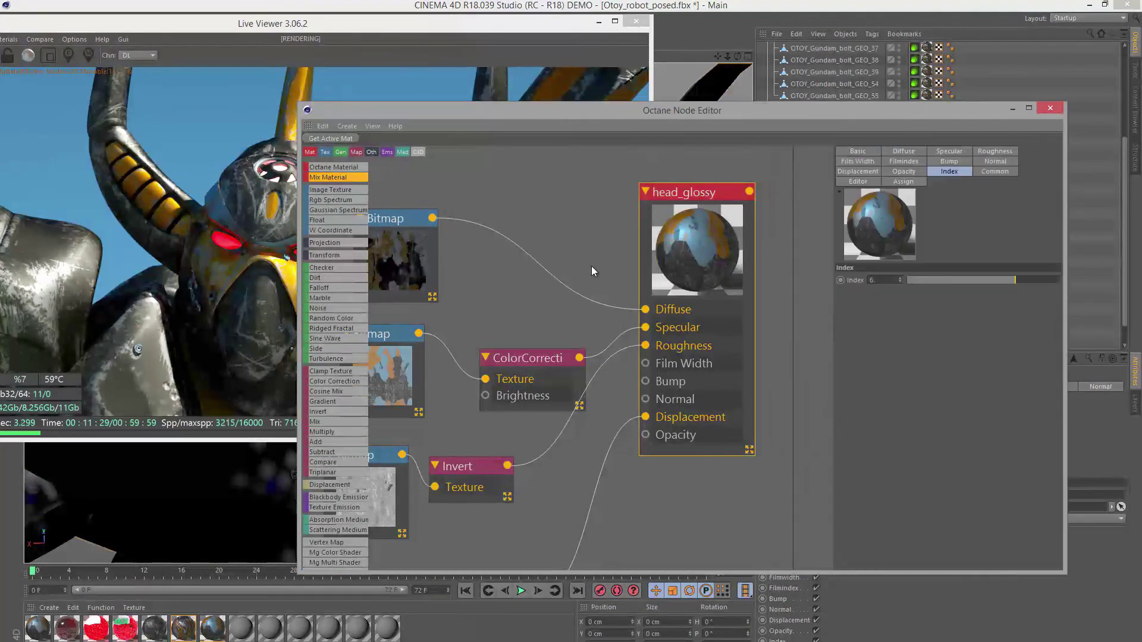
middle_click_drag(618, 292, 615, 263)
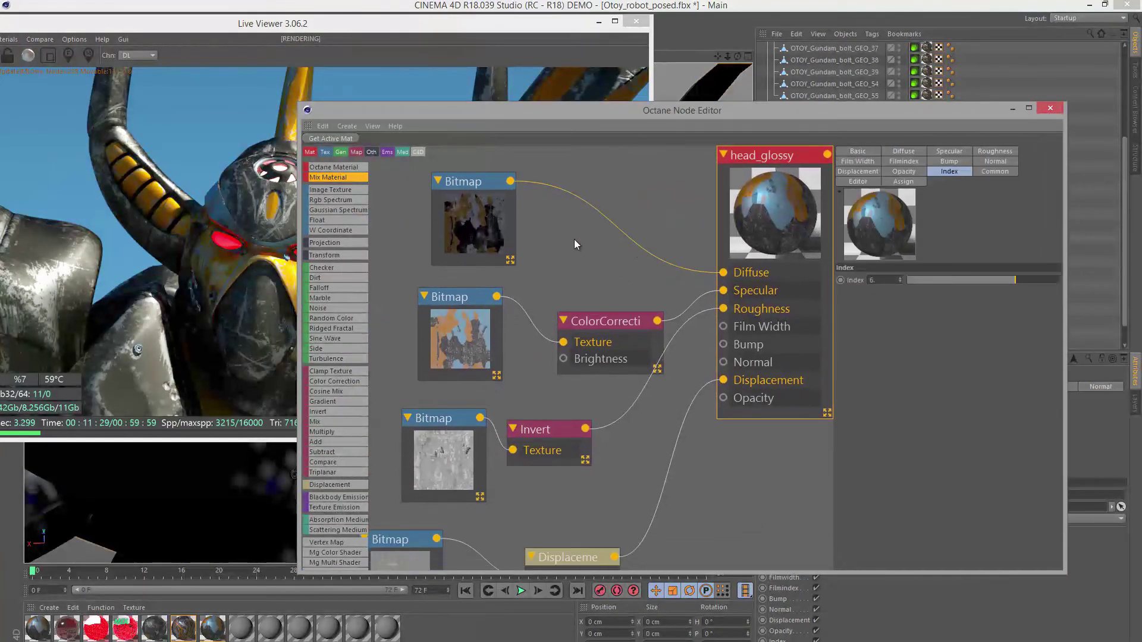
scroll(536, 262, "up", 8)
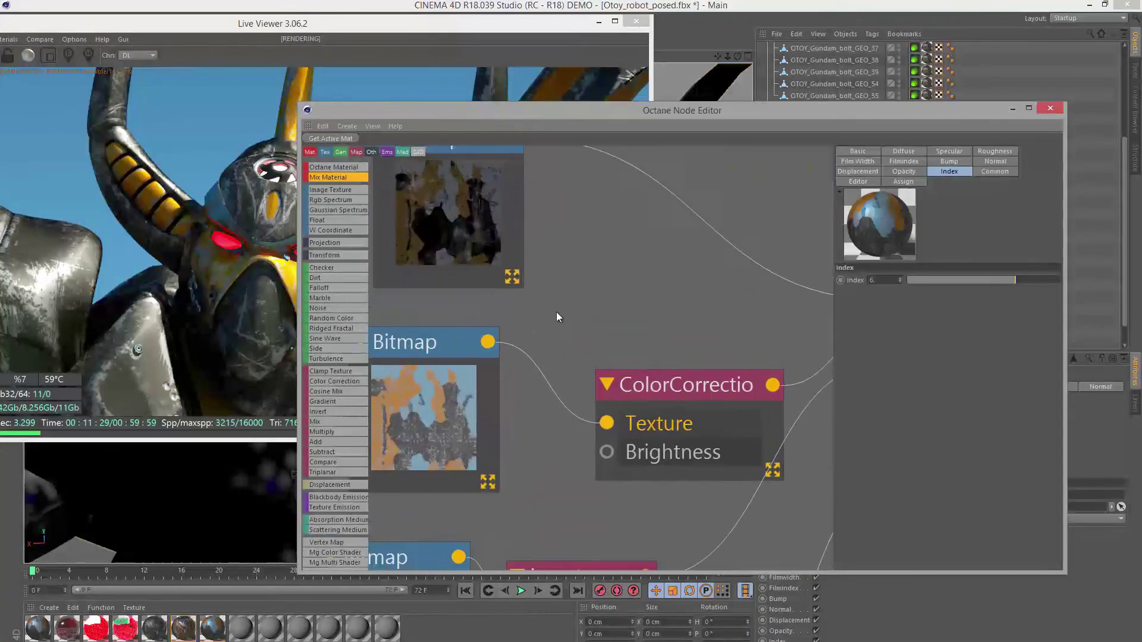
scroll(659, 409, "up", 2)
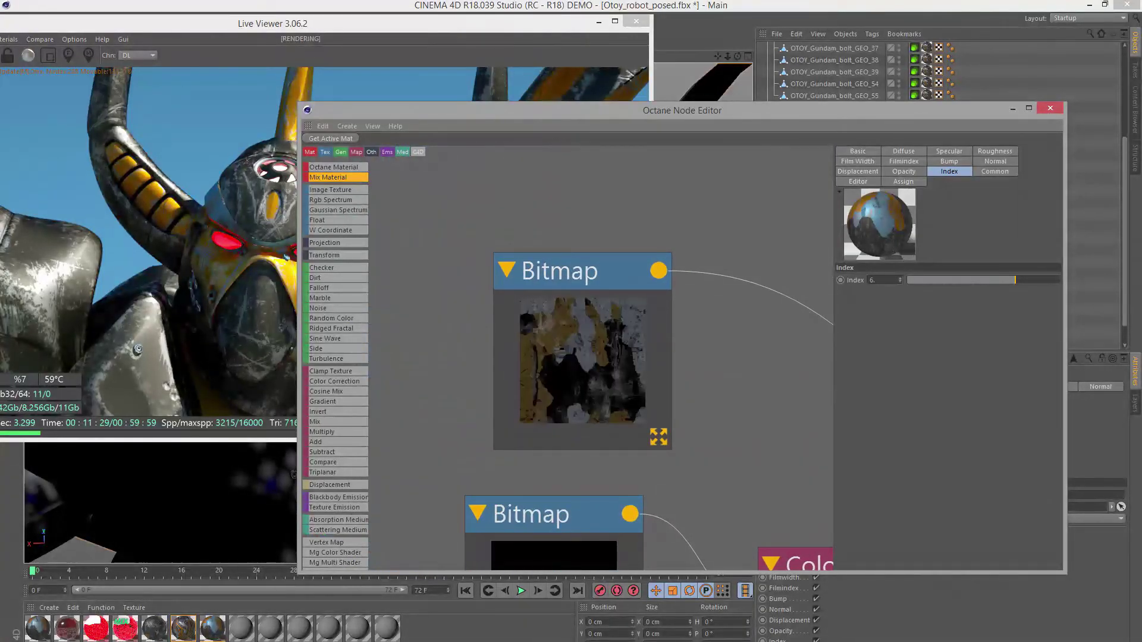
left_click(658, 437)
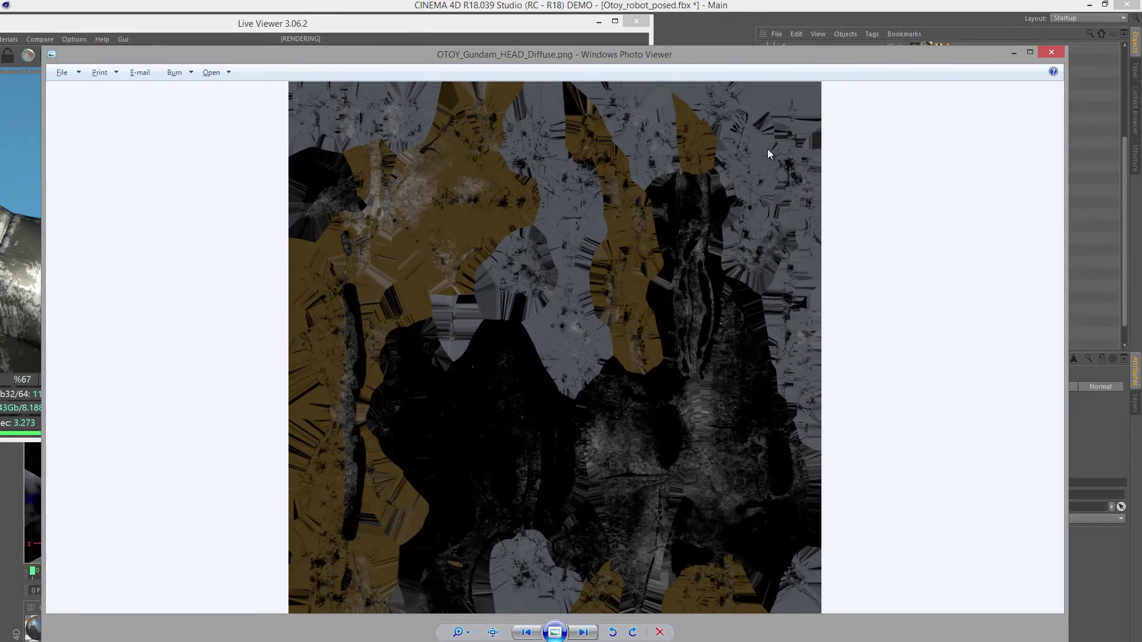
Zoom far into the diffuse texture to study its scratch detail.
left_click(460, 631)
left_click_drag(462, 629, 458, 617)
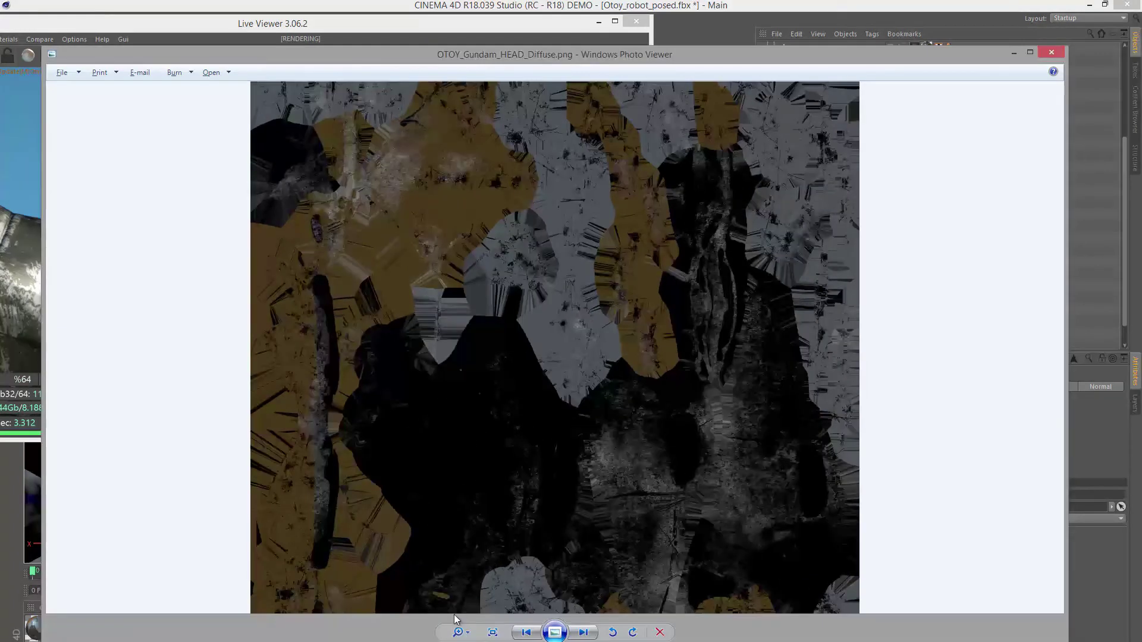
left_click(458, 633)
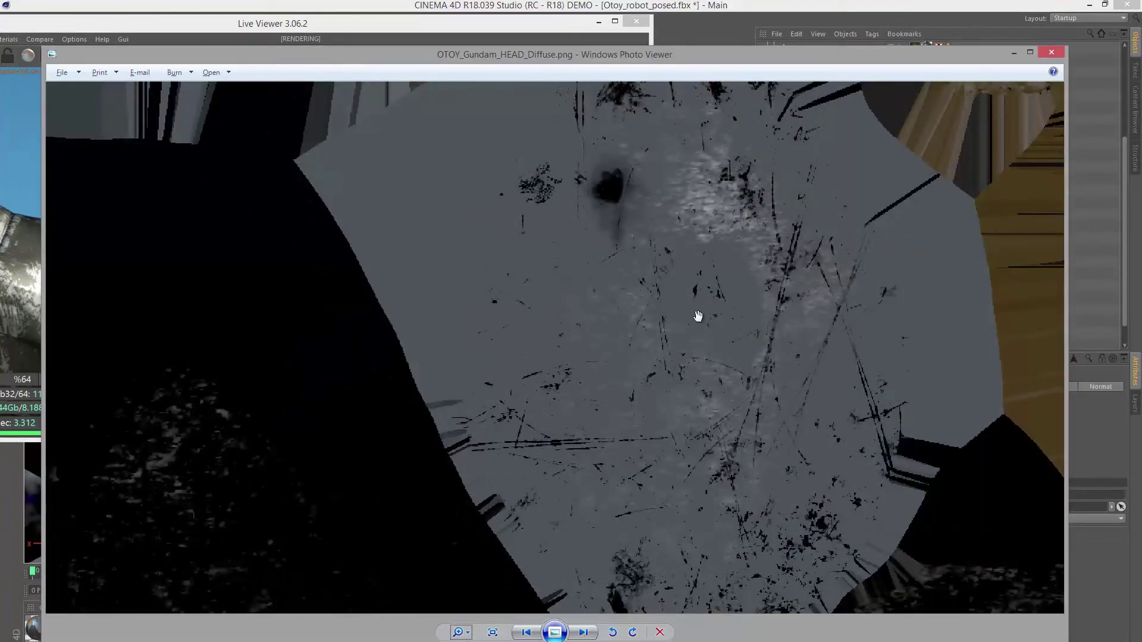
Move Photo Viewer to the bottom-left so the Gundam live render shows in front.
left_click_drag(764, 58, 0, 525)
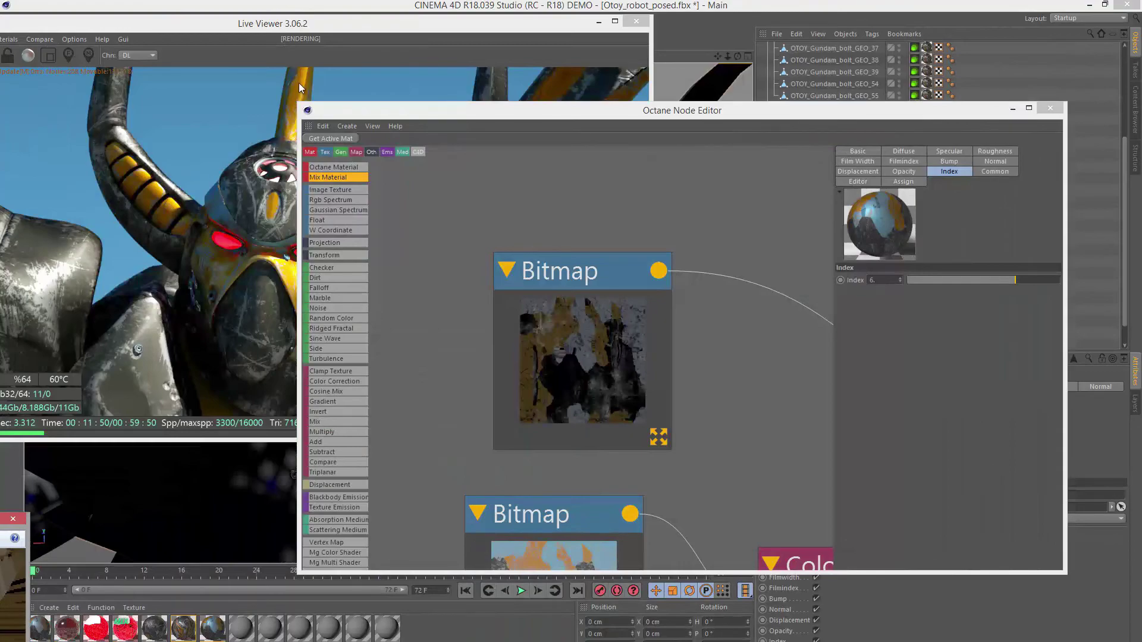
left_click(297, 25)
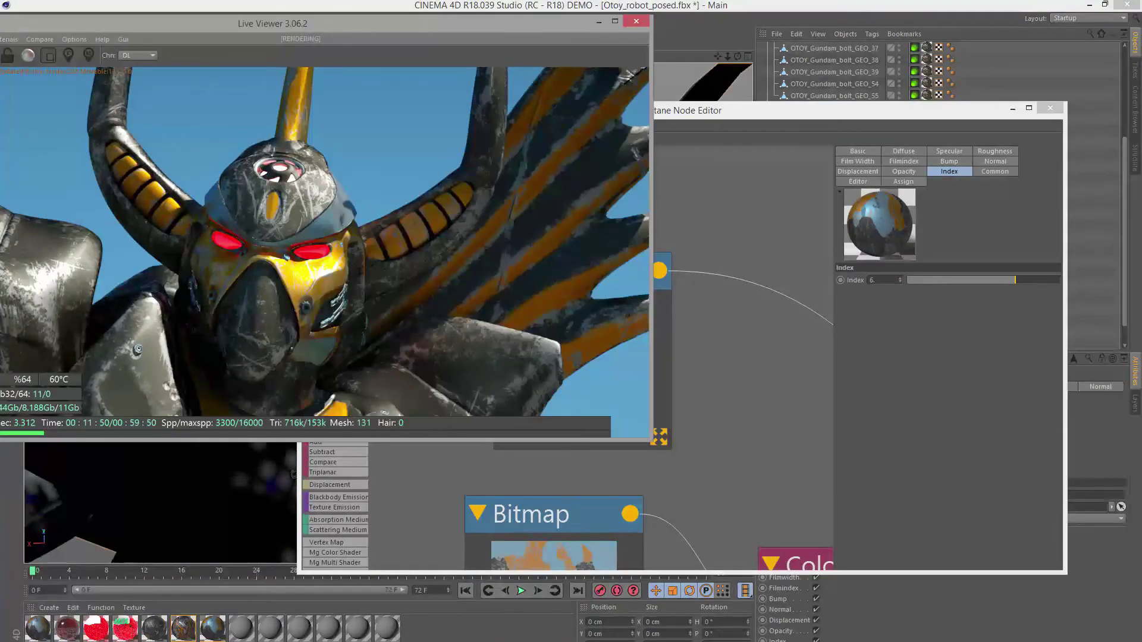
left_click_drag(0, 520, 480, 87)
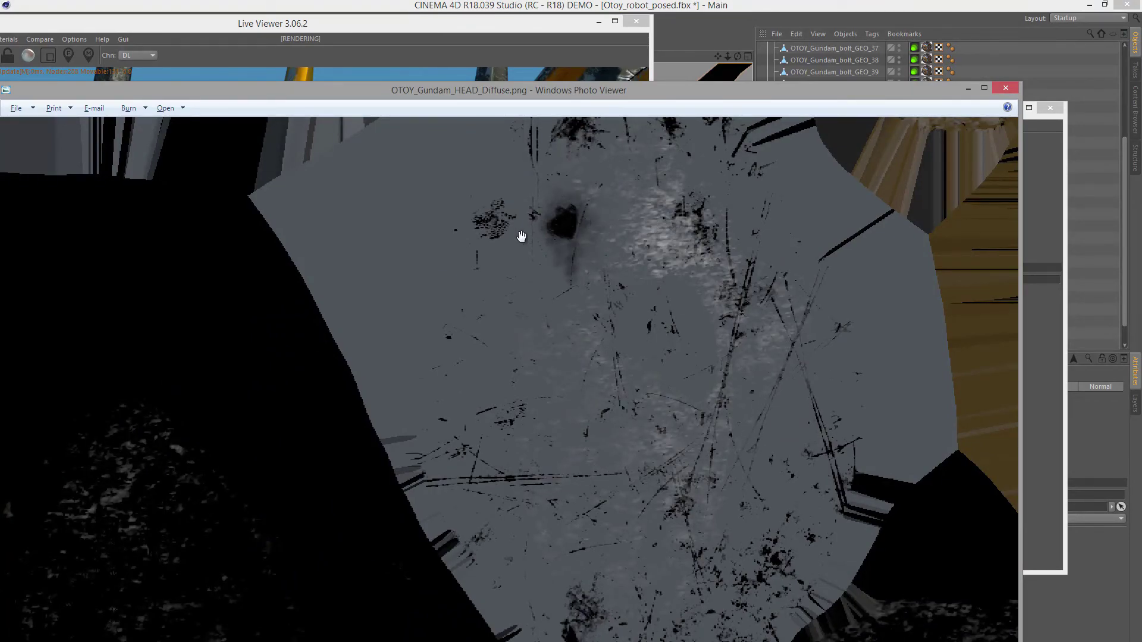
left_click_drag(572, 91, 0, 518)
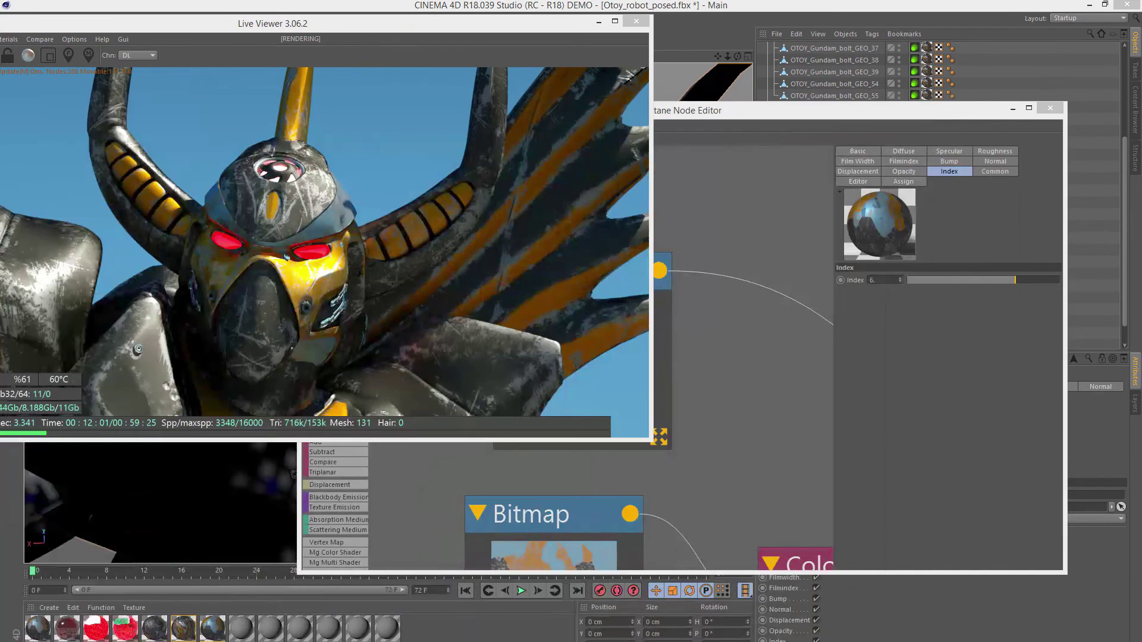
Navigate to the second Bitmap node and open OTOY_Gundam_HEAD_Specular.png in Photo Viewer.
left_click(783, 228)
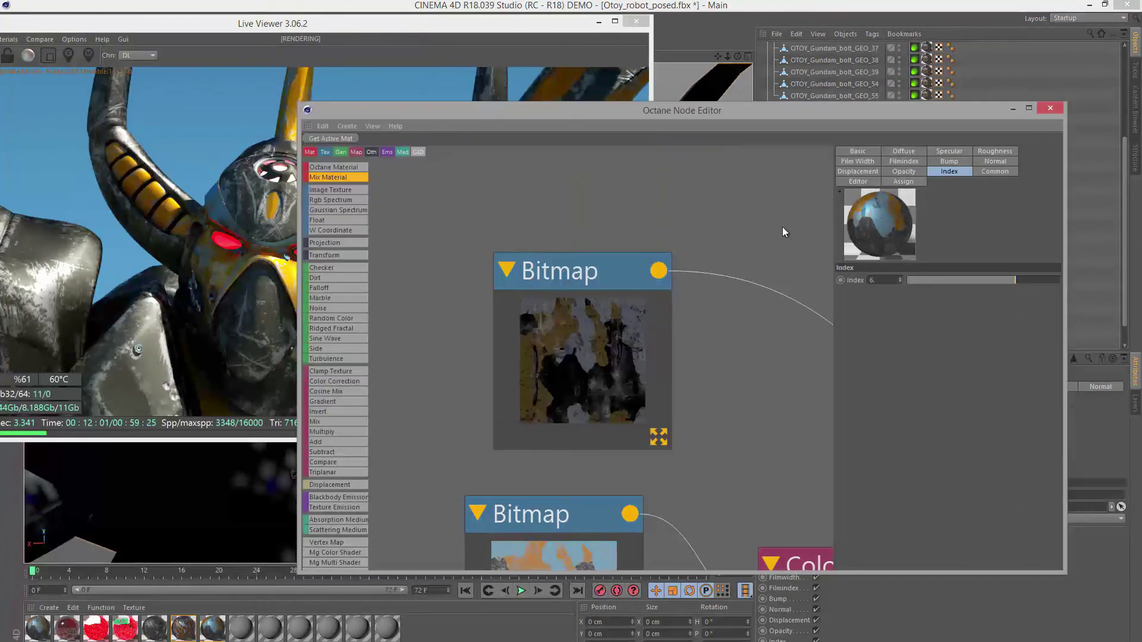
middle_click_drag(591, 445, 603, 250)
scroll(651, 380, "down", 2)
middle_click_drag(647, 428, 595, 349)
left_click(555, 335)
scroll(532, 373, "up", 1)
scroll(533, 376, "up", 3)
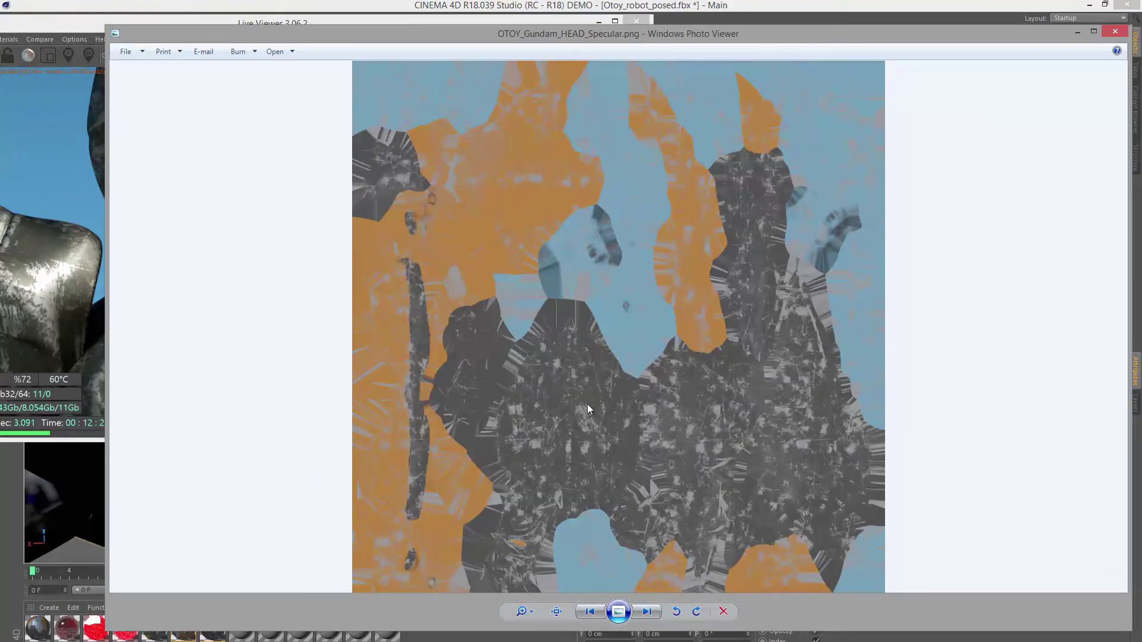
Move Photo Viewer out of view and bring Cinema 4D's live Gundam render forward.
left_click_drag(674, 32, 0, 448)
left_click(406, 24)
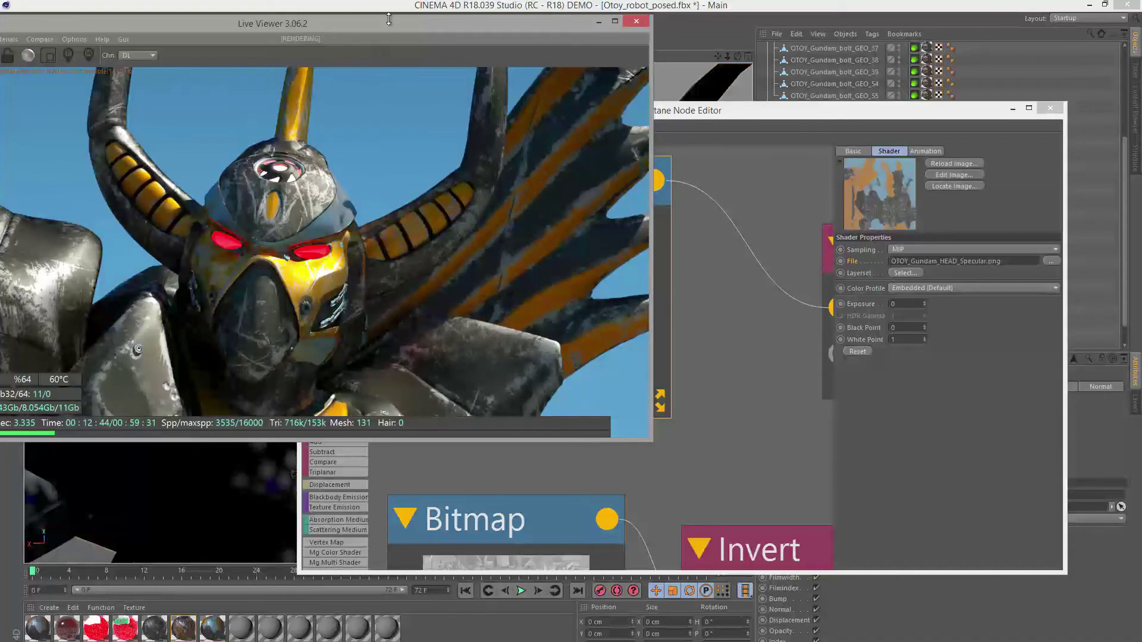
Pan the head_glossy graph to the Invert node and the material's Diffuse-to-Opacity inputs.
left_click(784, 107)
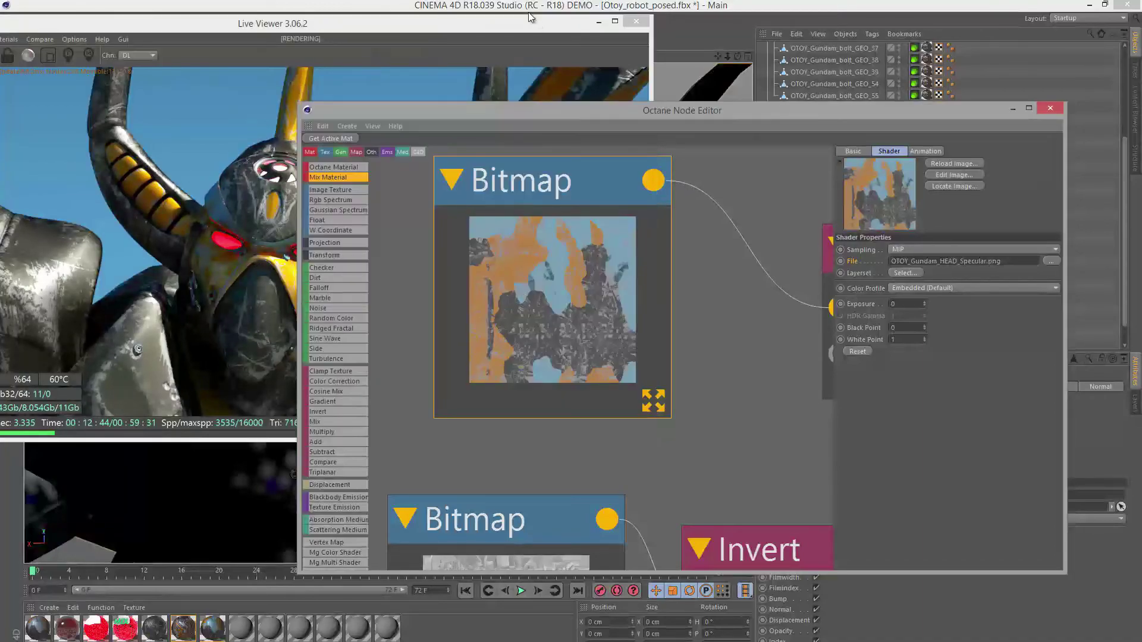
left_click(505, 55)
left_click(725, 320)
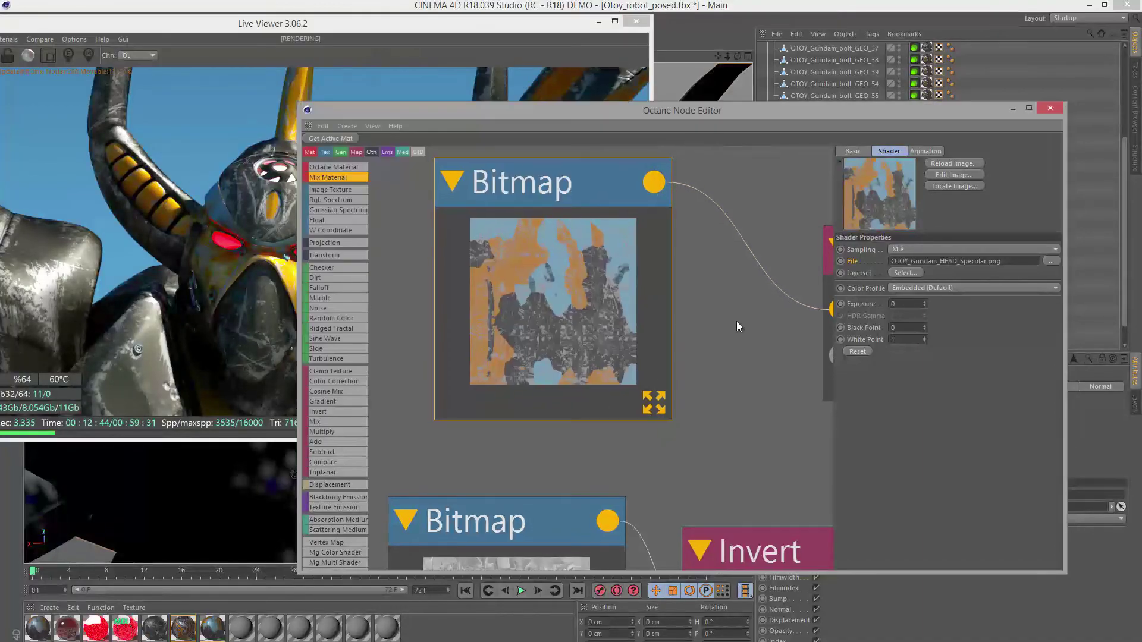
scroll(736, 321, "down", 2)
middle_click_drag(615, 324, 453, 159)
middle_click_drag(615, 381, 363, 513)
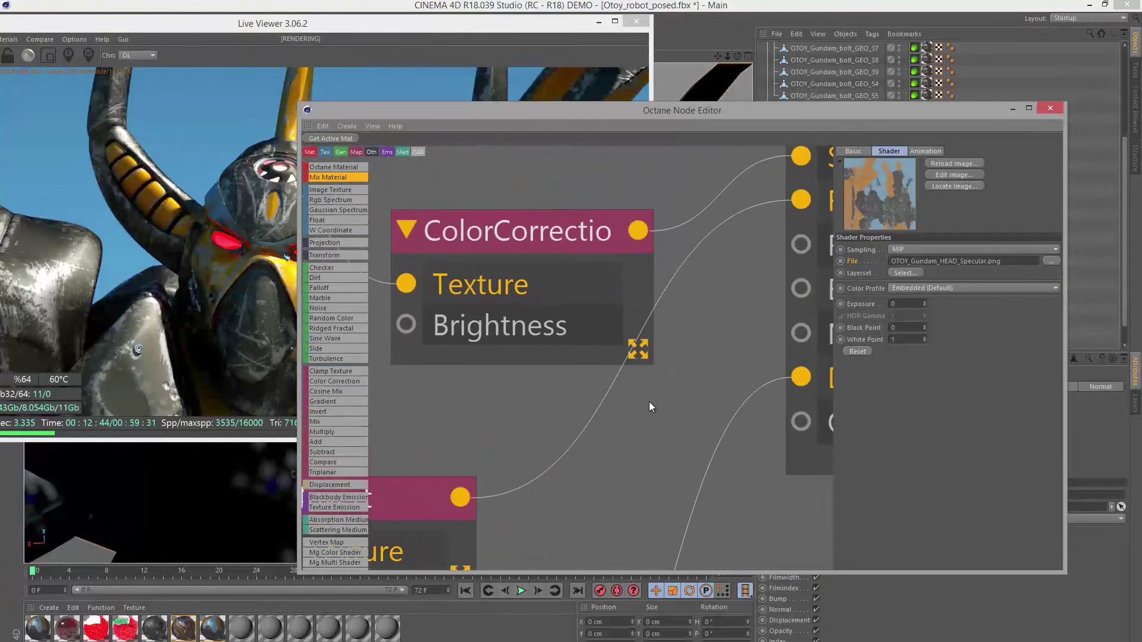
middle_click_drag(648, 401, 429, 485)
Frame the whole head_glossy node network, then bring the Live Viewer render to front.
scroll(676, 373, "down", 8)
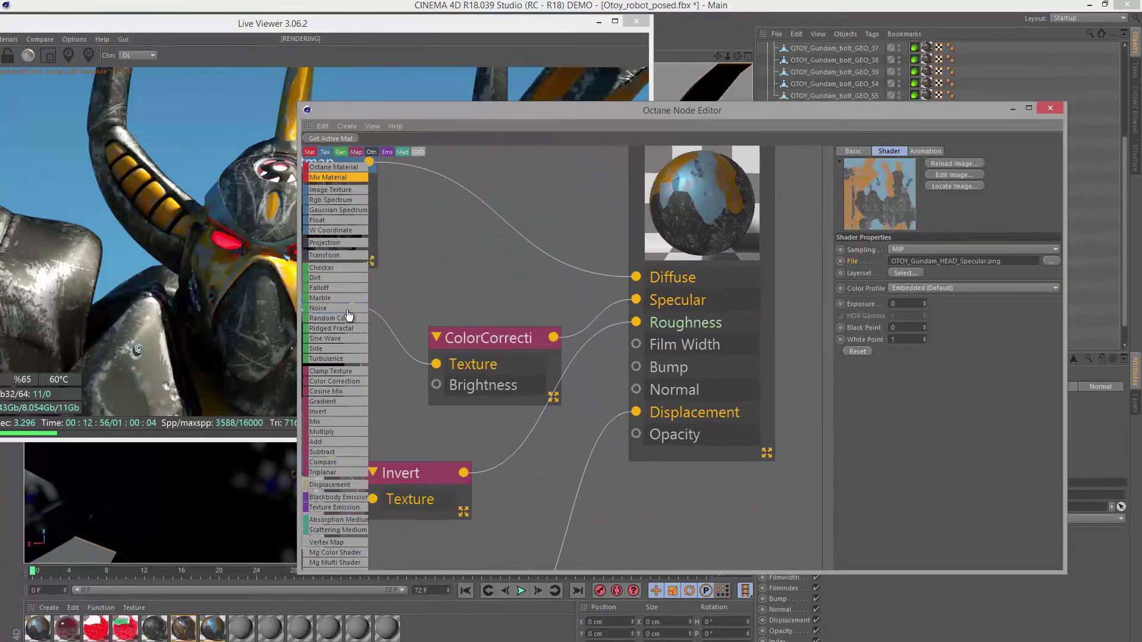
middle_click_drag(562, 341, 621, 327)
scroll(621, 328, "up", 1)
scroll(684, 381, "up", 1)
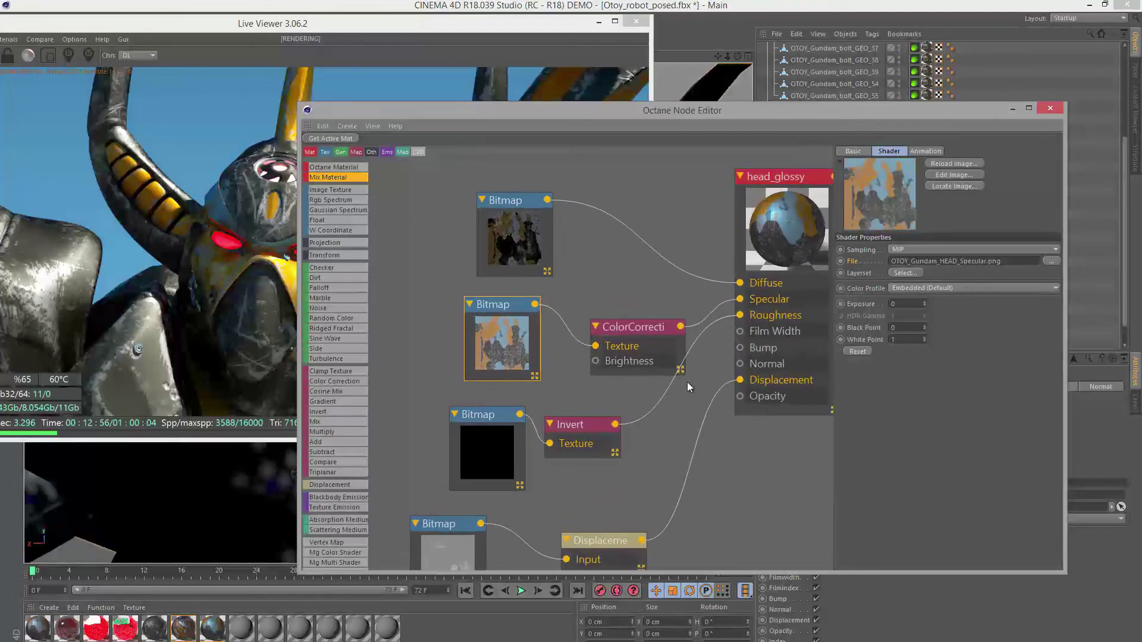
left_click(461, 23)
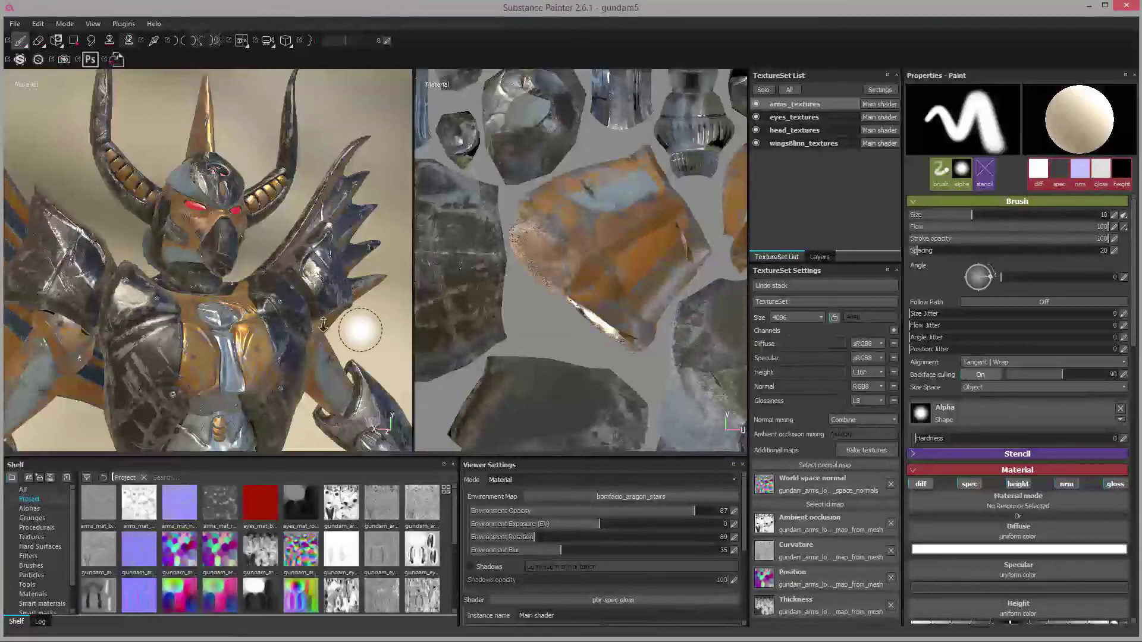
Zoom out to the whole Gundam robot, check the shader list, then open the File menu.
right_click_drag(323, 325, 250, 333, "alt")
middle_click_drag(215, 342, 214, 253, "alt")
left_click_drag(214, 253, 218, 275, "alt")
middle_click_drag(219, 275, 211, 293, "alt")
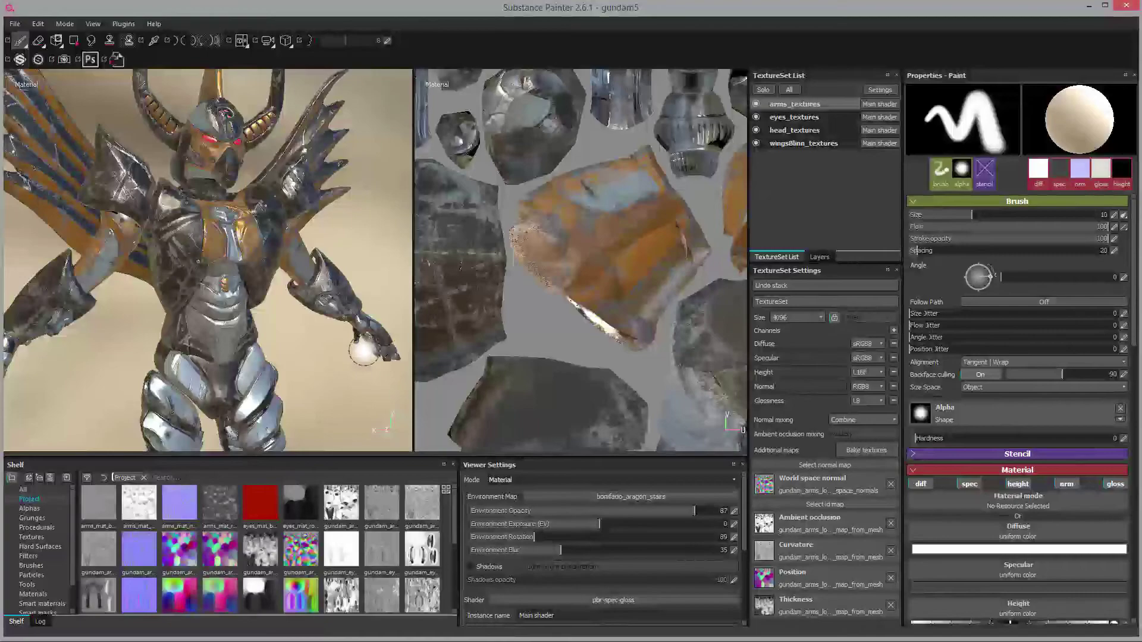
left_click(601, 601)
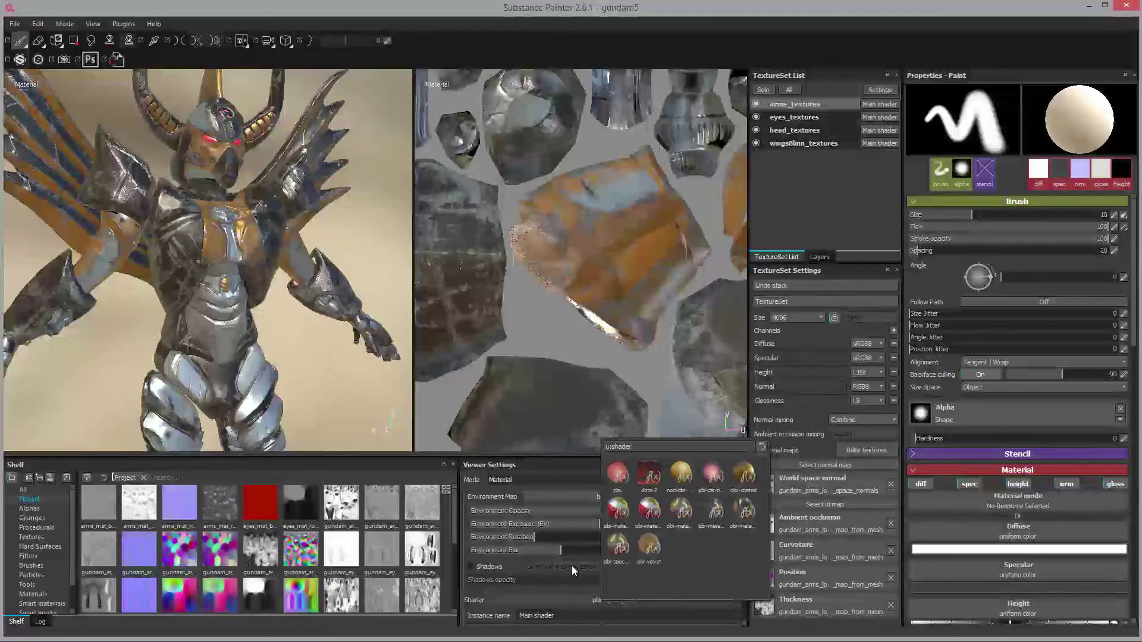
left_click(17, 23)
Start a new project without saving, keeping the Non-PBR - Specular Glossiness (allegorithmic) template.
left_click(25, 39)
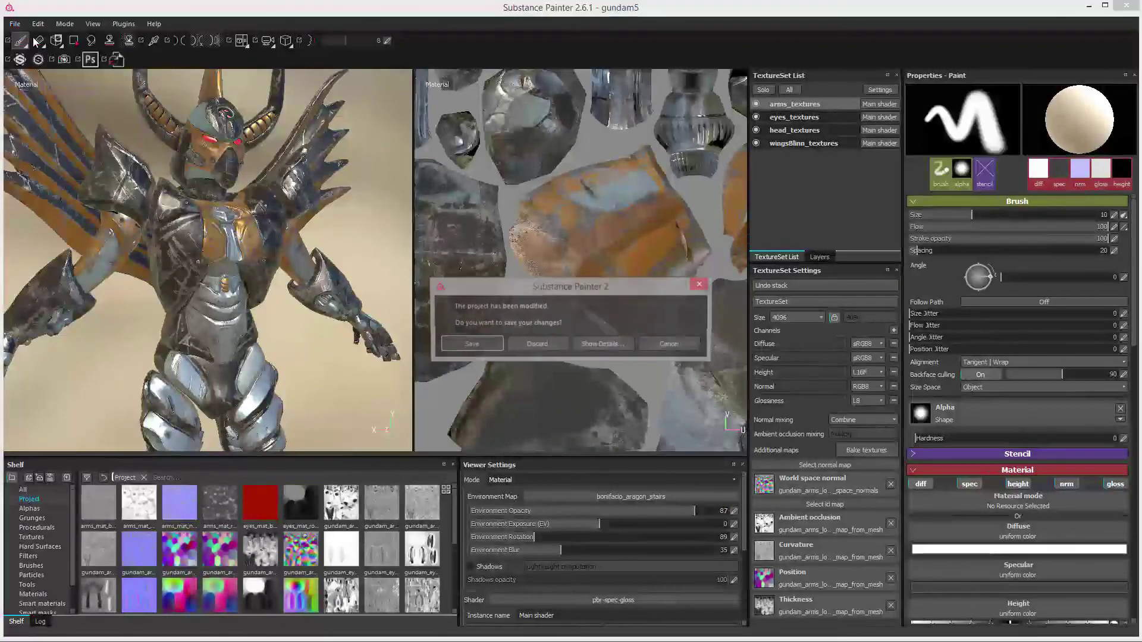
left_click(539, 345)
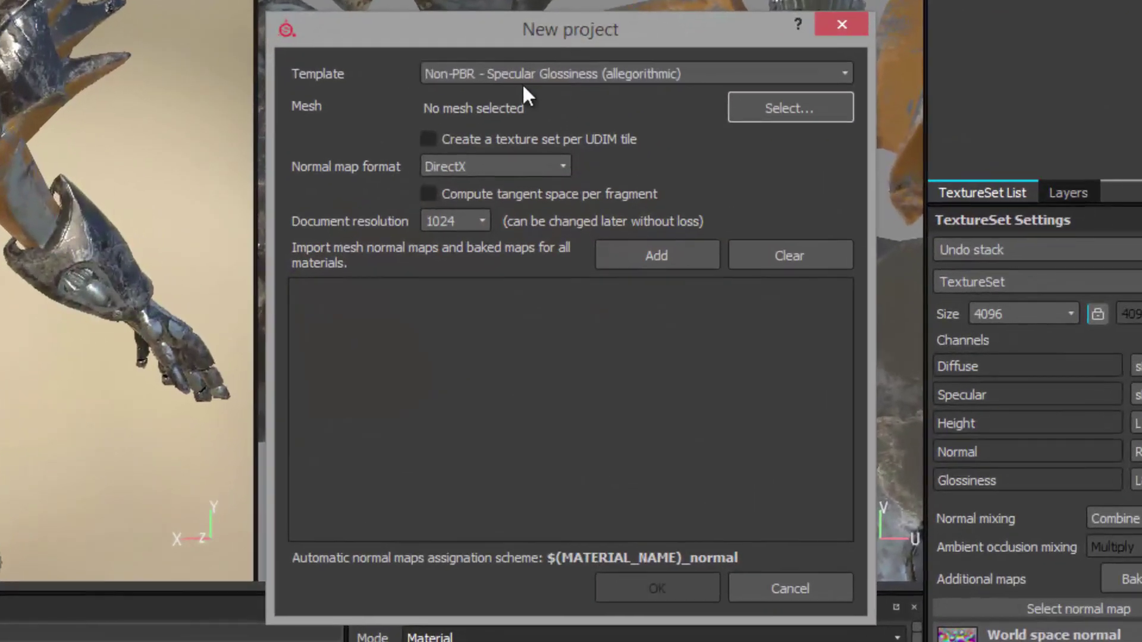
left_click(504, 72)
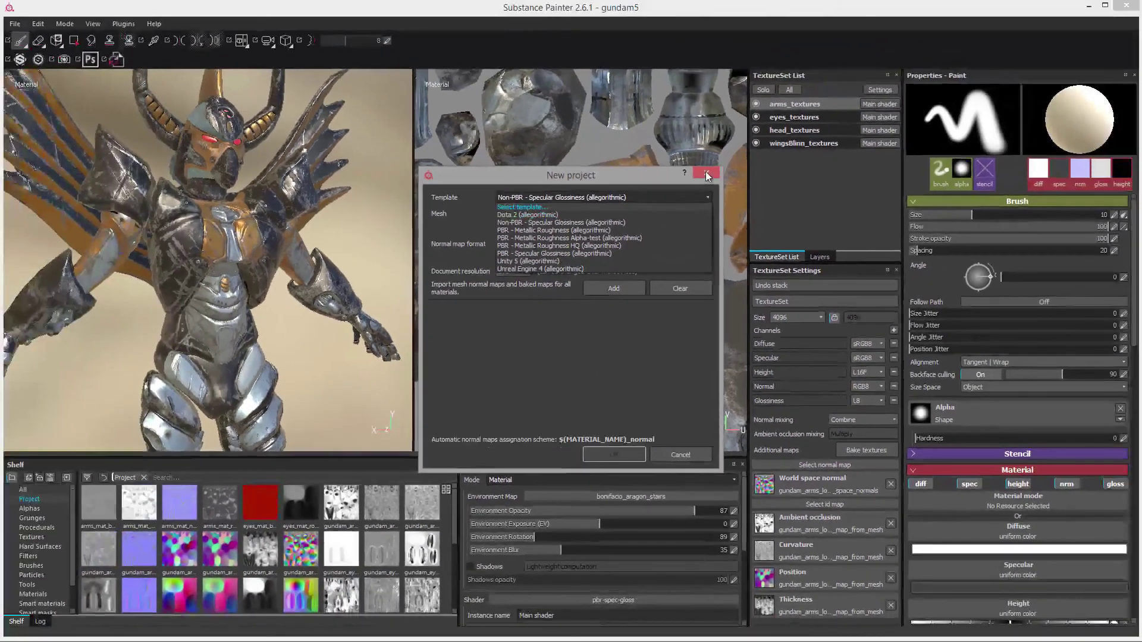
left_click(705, 171)
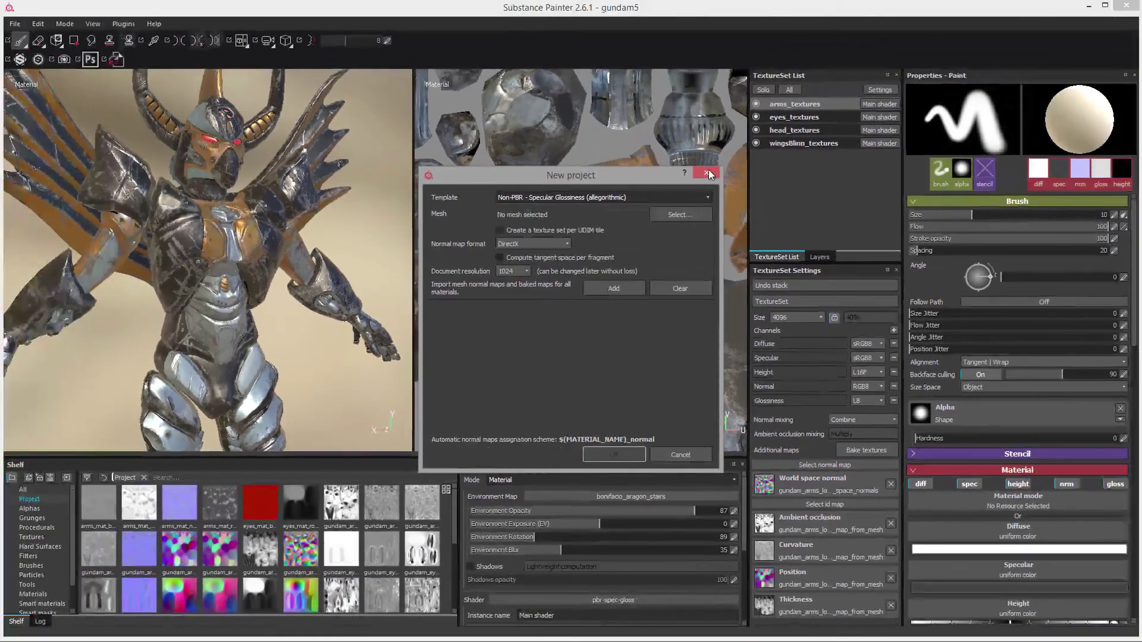
Cancel the New project dialog and shrink the TextureSet List panel.
left_click(677, 455)
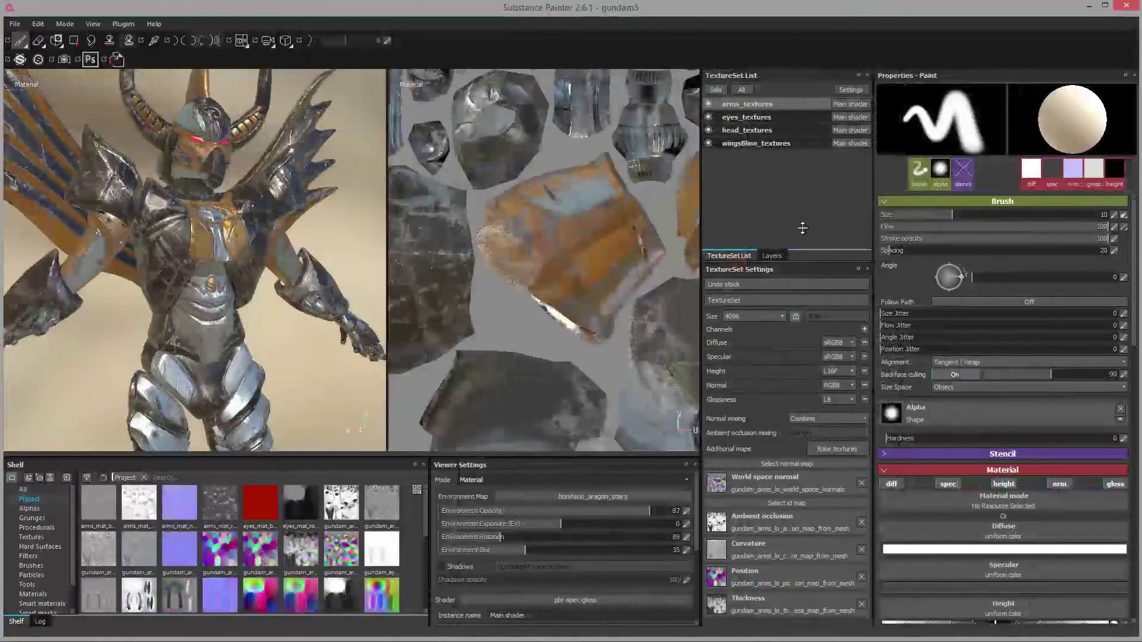
left_click_drag(797, 181, 797, 169)
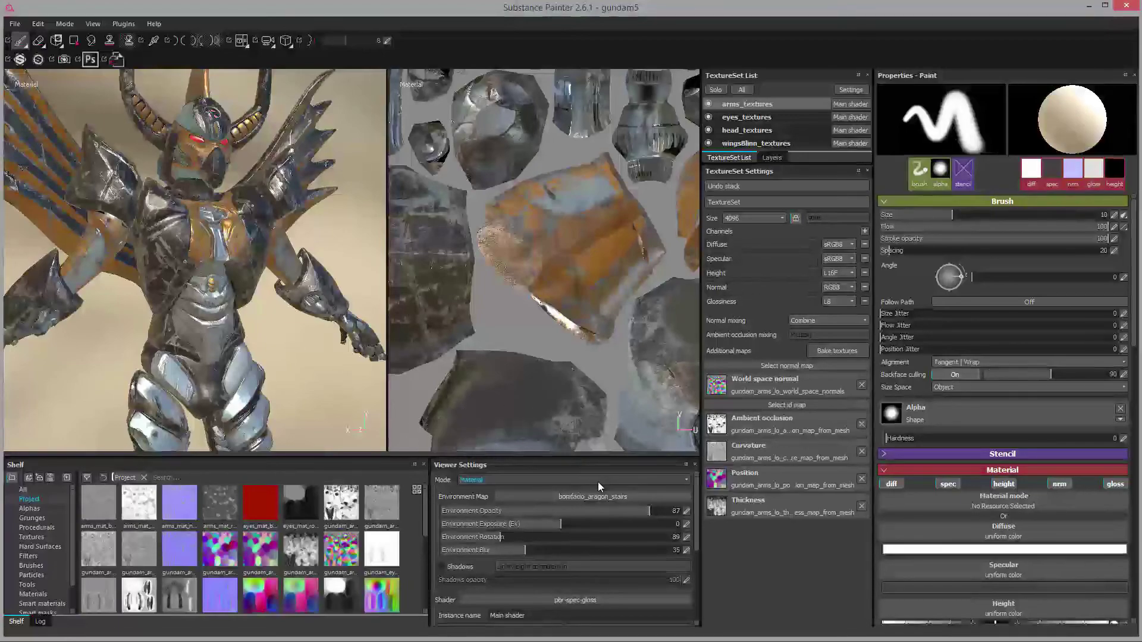
Set the viewer to single-channel mode showing only the Diffuse channel.
left_click(475, 481)
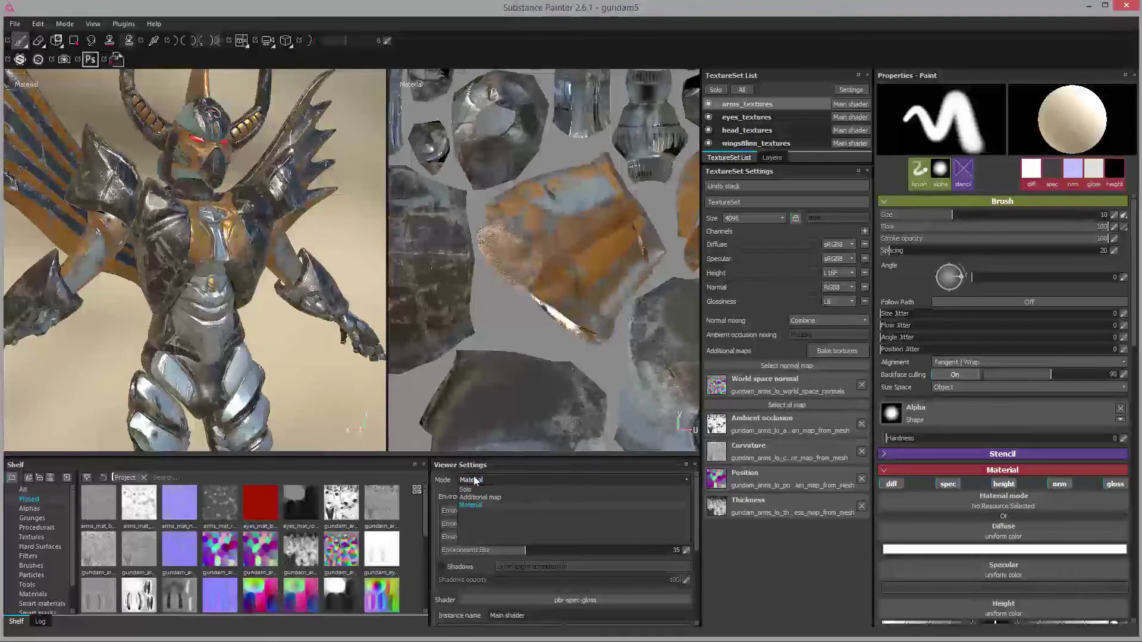
left_click(465, 490)
left_click(488, 492)
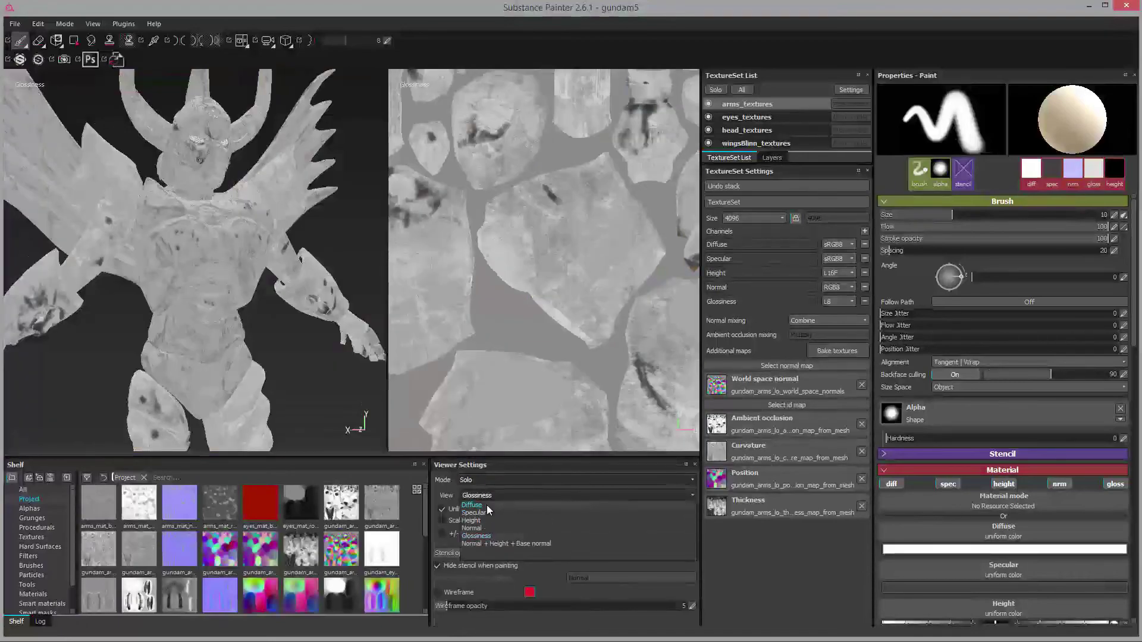
left_click(486, 505)
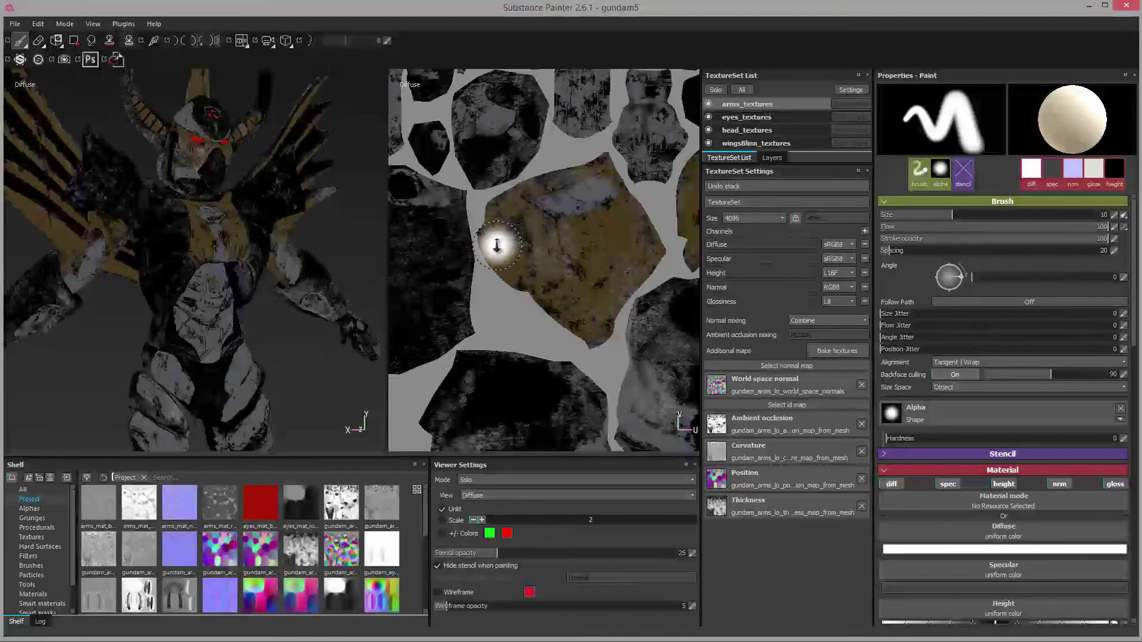
Pan the UV layout and zoom the 3D view into the robot's chest.
right_click_drag(497, 246, 531, 264, "alt")
middle_click_drag(530, 264, 531, 409, "alt")
middle_click_drag(530, 313, 539, 341, "alt")
middle_click_drag(259, 305, 260, 387, "alt")
left_click_drag(260, 386, 289, 383, "alt")
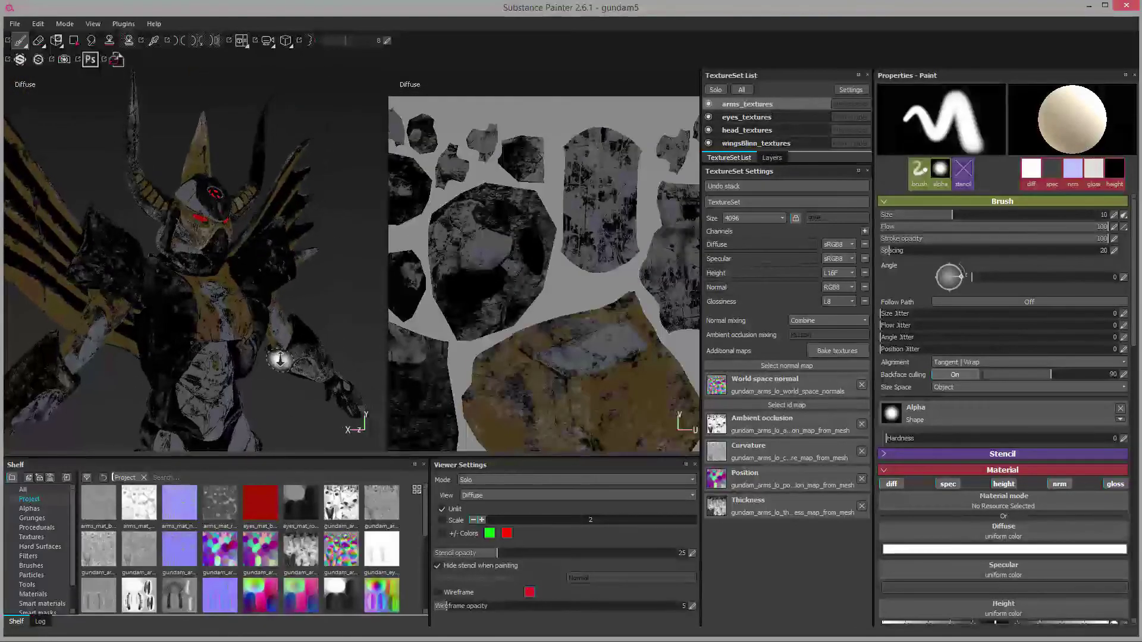
right_click_drag(280, 359, 391, 366, "alt")
middle_click_drag(267, 398, 296, 328, "alt")
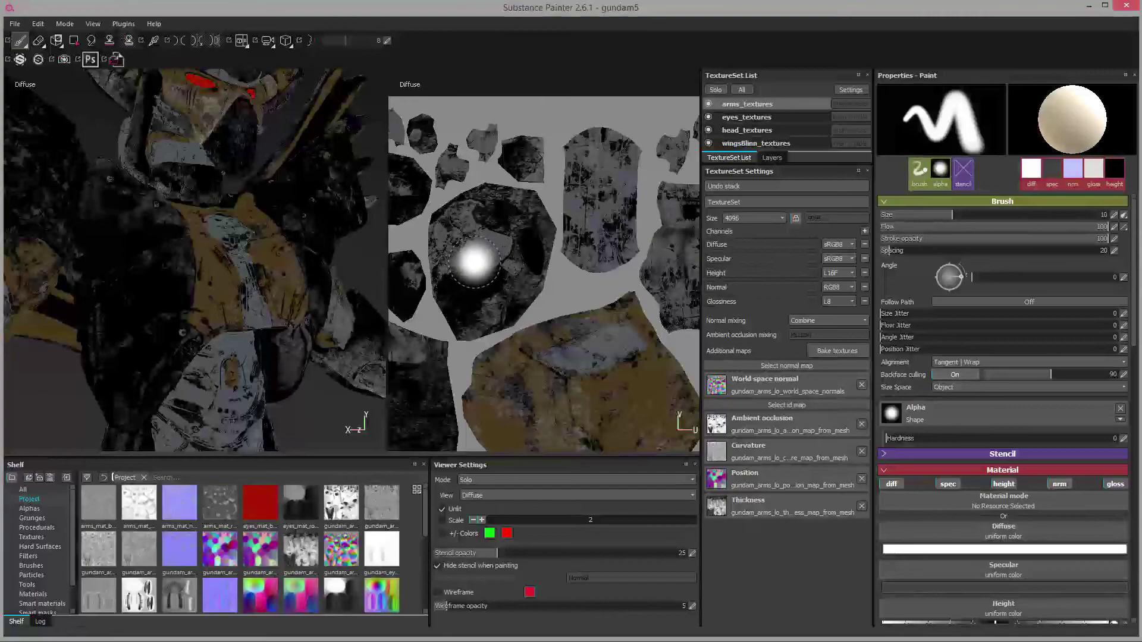
Inspect the brown UV island closely, then zoom back out over the Diffuse UV islands.
middle_click_drag(511, 304, 513, 244, "alt")
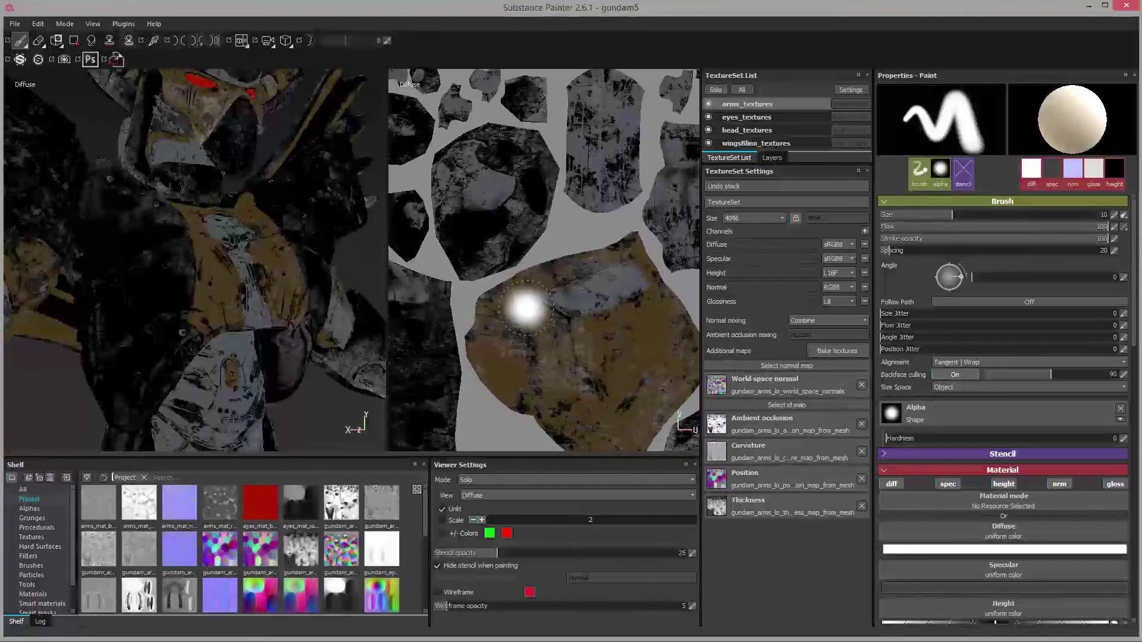
right_click_drag(526, 307, 625, 300, "alt")
middle_click_drag(566, 284, 453, 407, "alt")
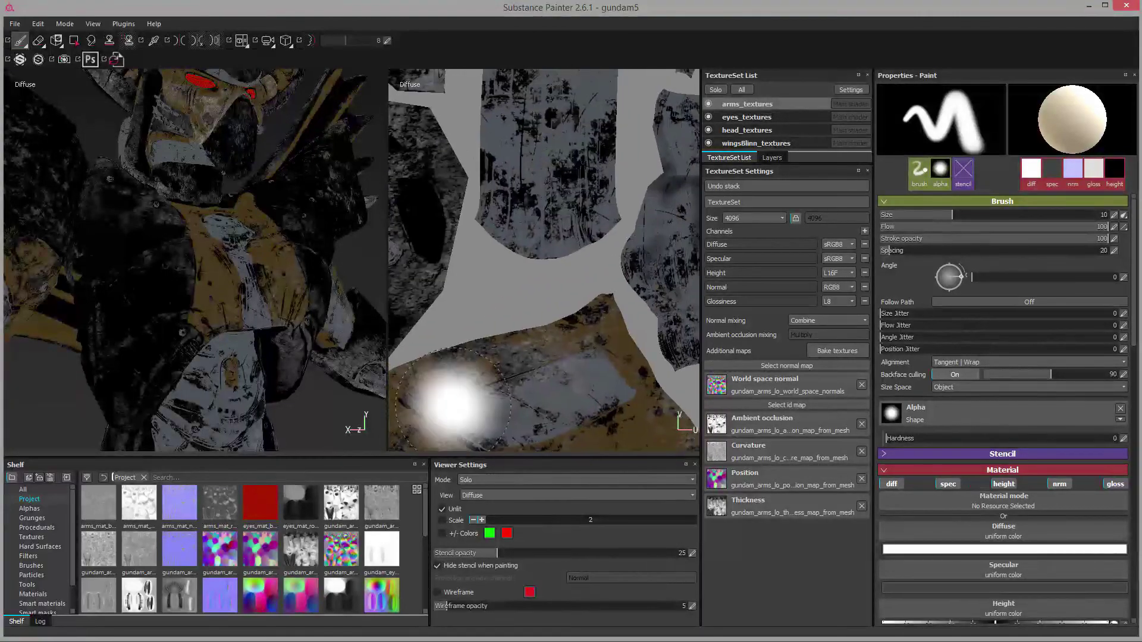
middle_click_drag(497, 114, 502, 191)
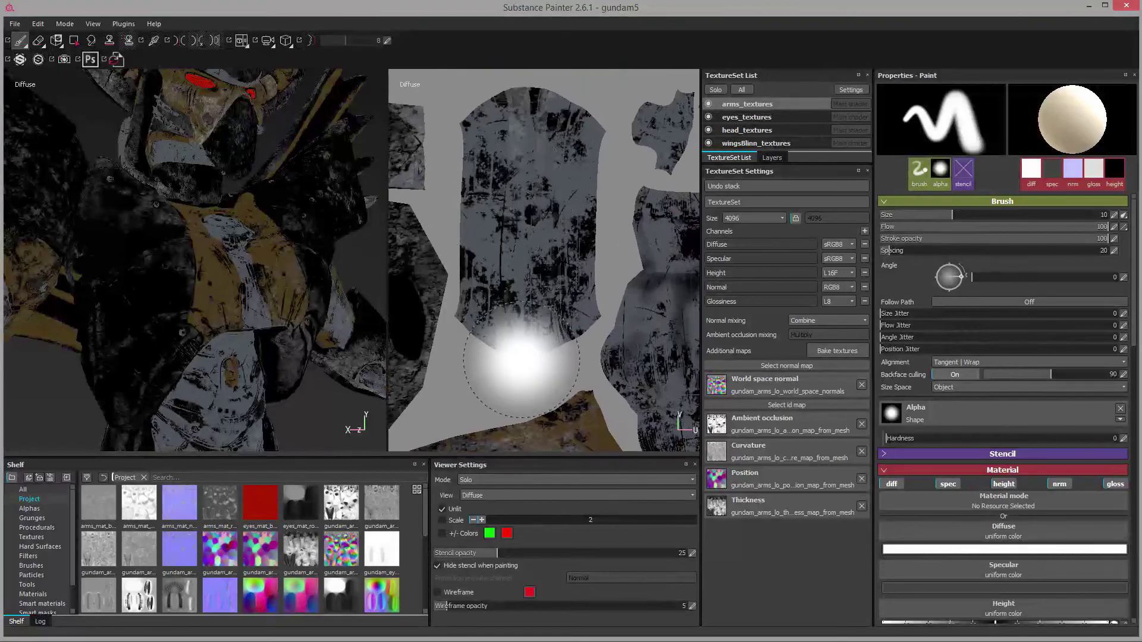
middle_click_drag(523, 360, 546, 256, "alt")
right_click_drag(546, 256, 433, 234, "alt")
middle_click_drag(521, 256, 549, 284, "alt")
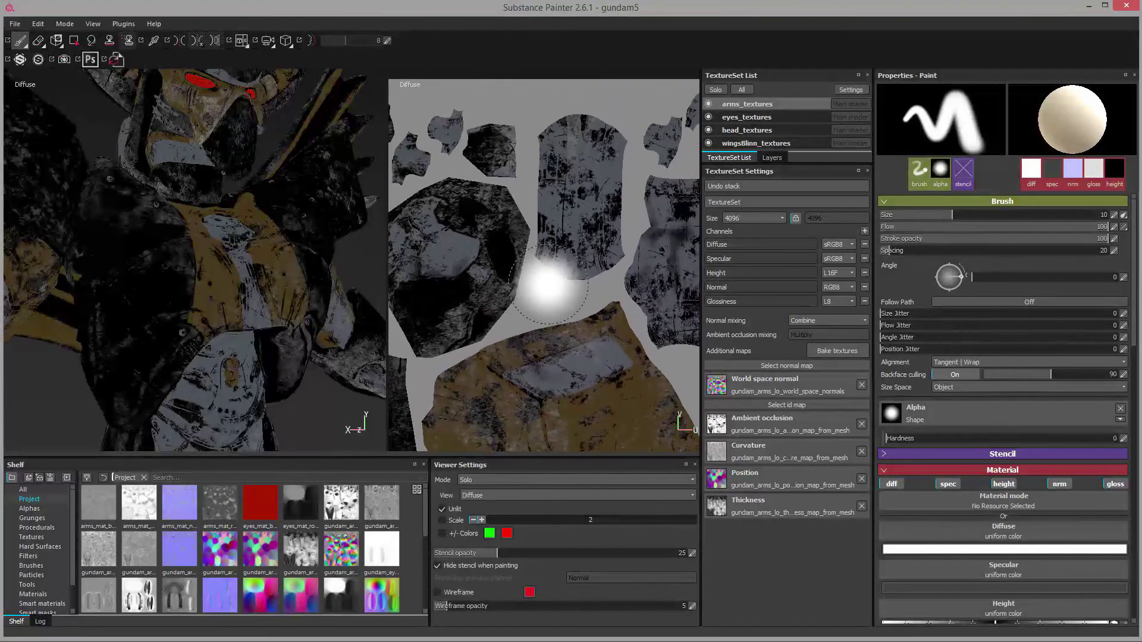
scroll(548, 285, "down", 1)
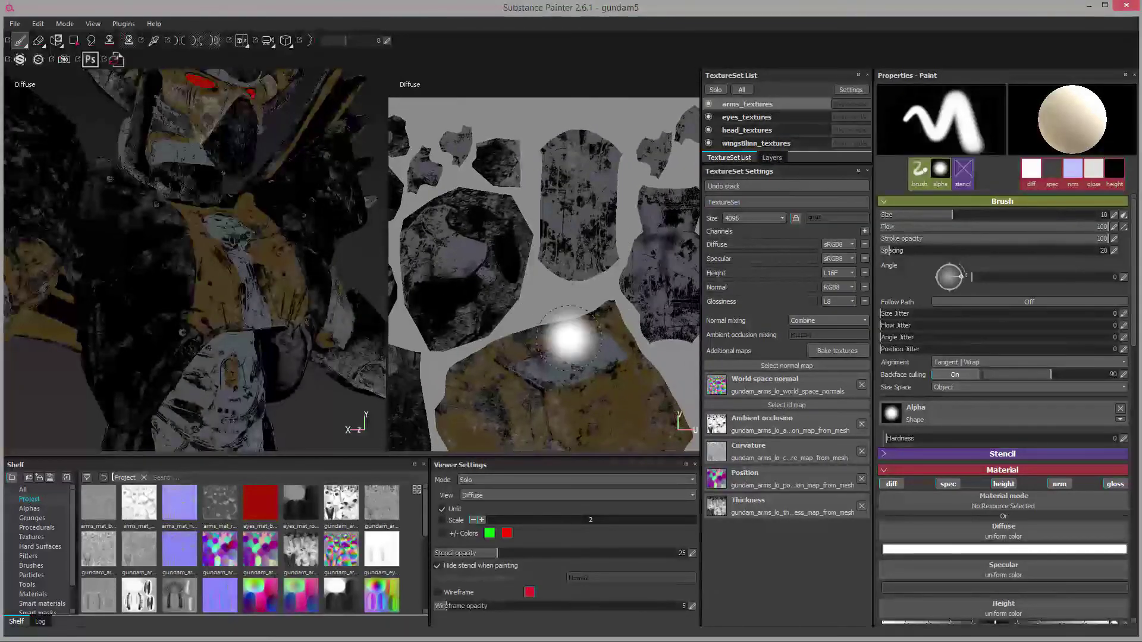
Switch the viewer to the Specular channel and reposition the UV layout and robot model.
left_click(501, 496)
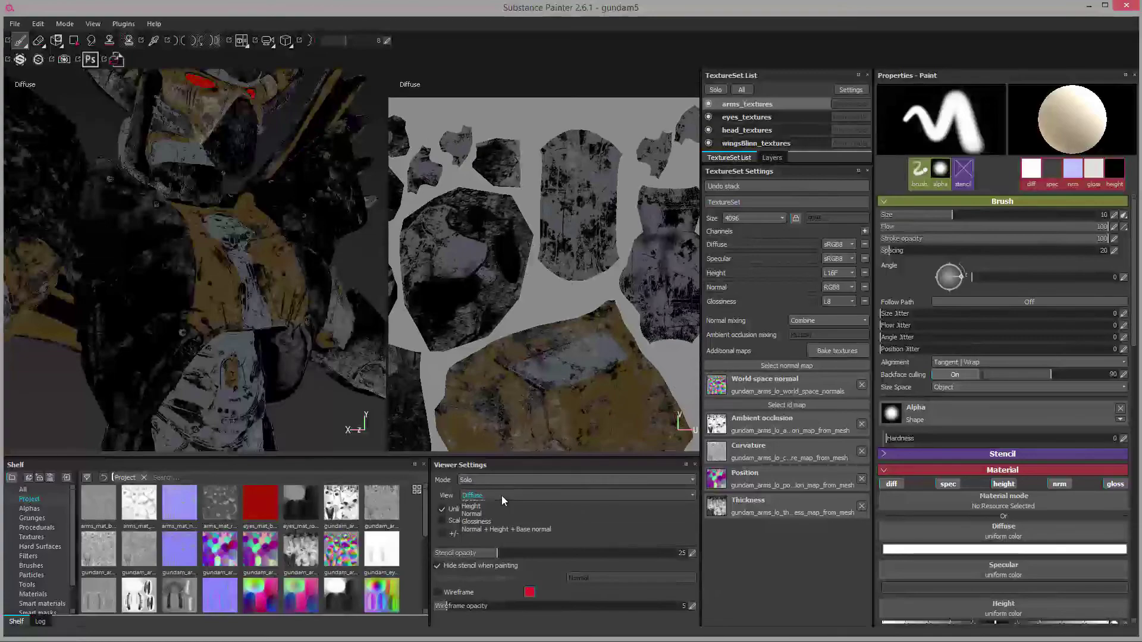
left_click(504, 512)
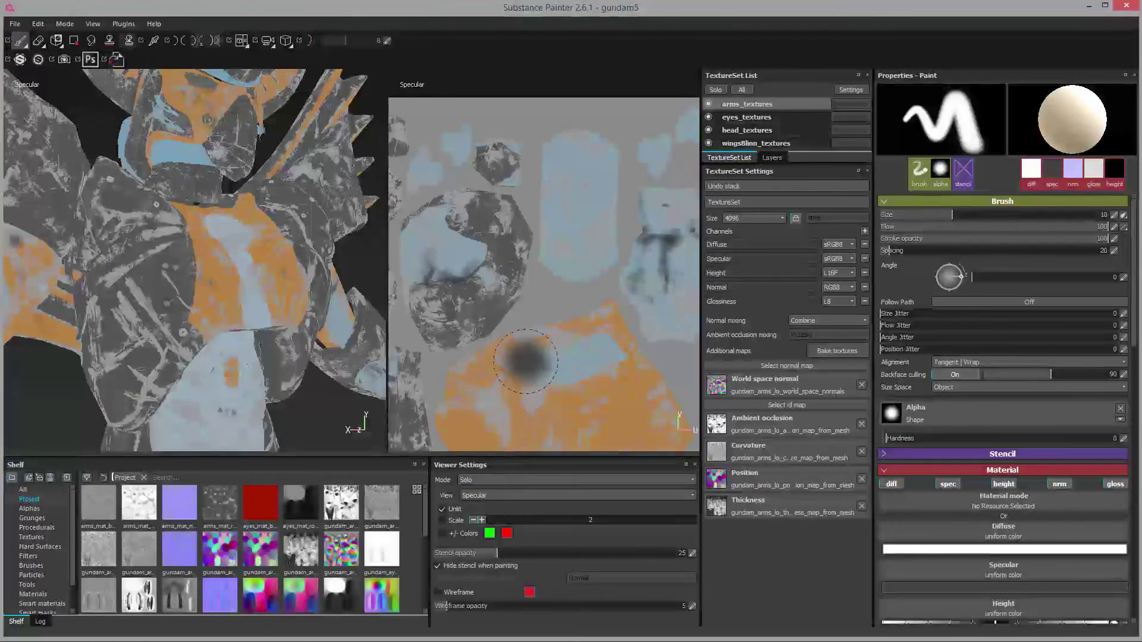
middle_click_drag(531, 333, 515, 200, "alt")
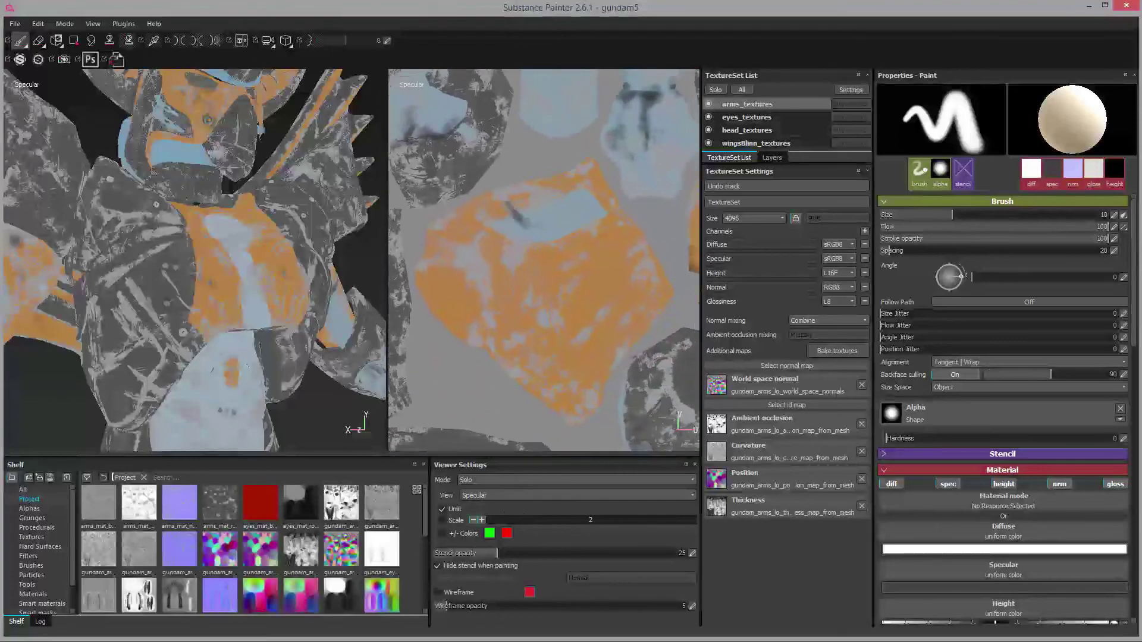
middle_click_drag(536, 308, 512, 294, "alt")
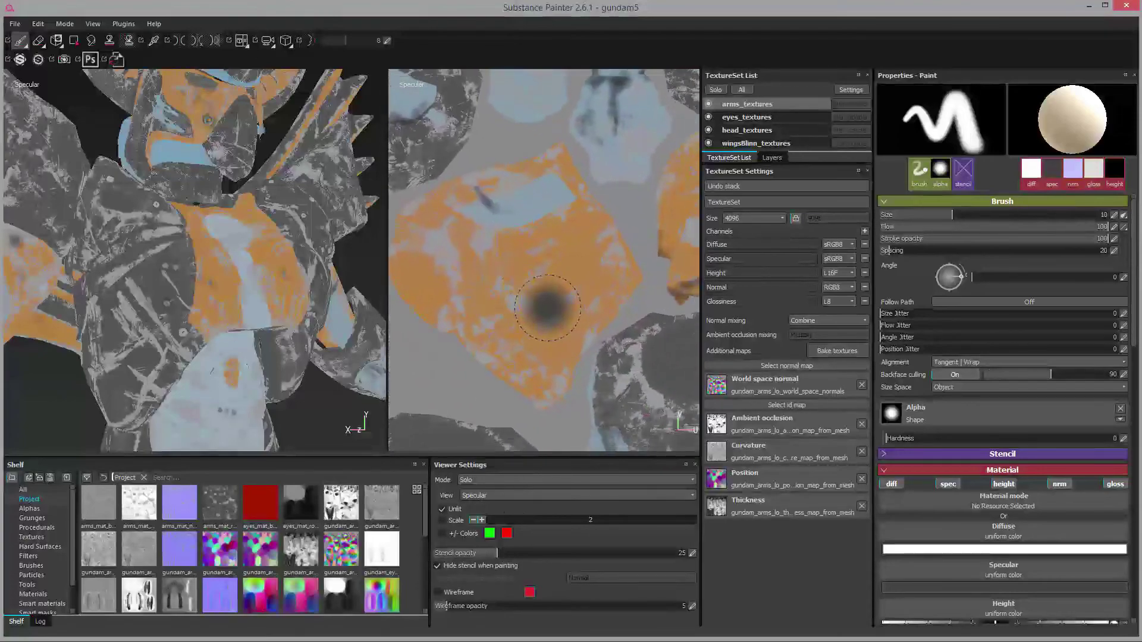
middle_click_drag(340, 265, 332, 378, "alt")
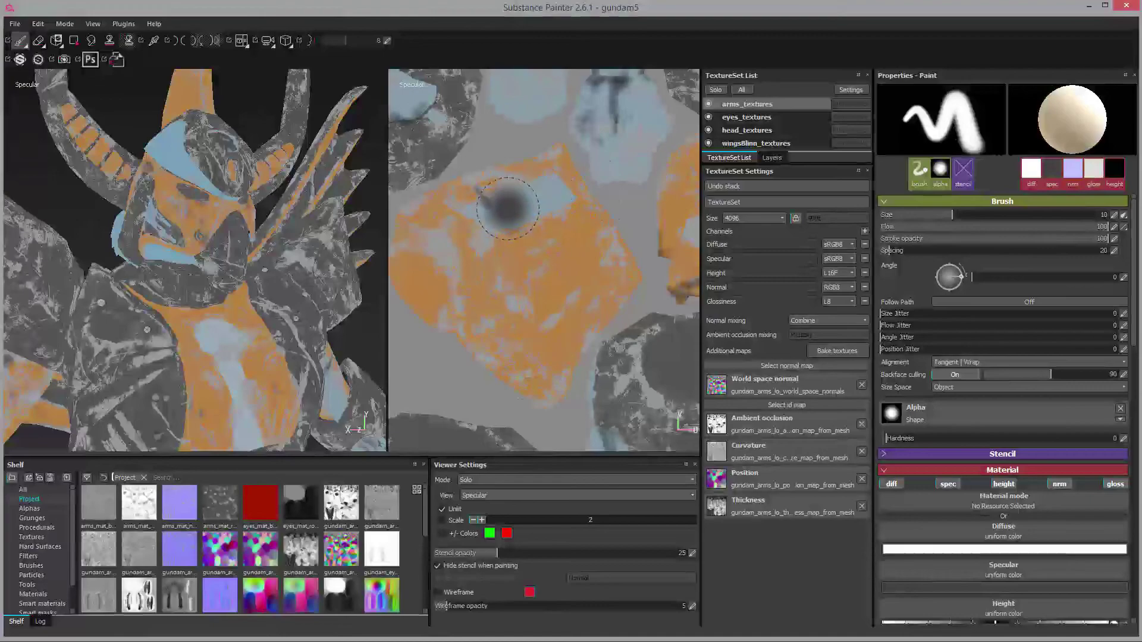
Zoom around the Specular UV islands to inspect the orange and pale-blue areas, then reopen the channel list.
middle_click_drag(530, 200, 574, 268, "alt")
right_click_drag(574, 269, 698, 325, "alt")
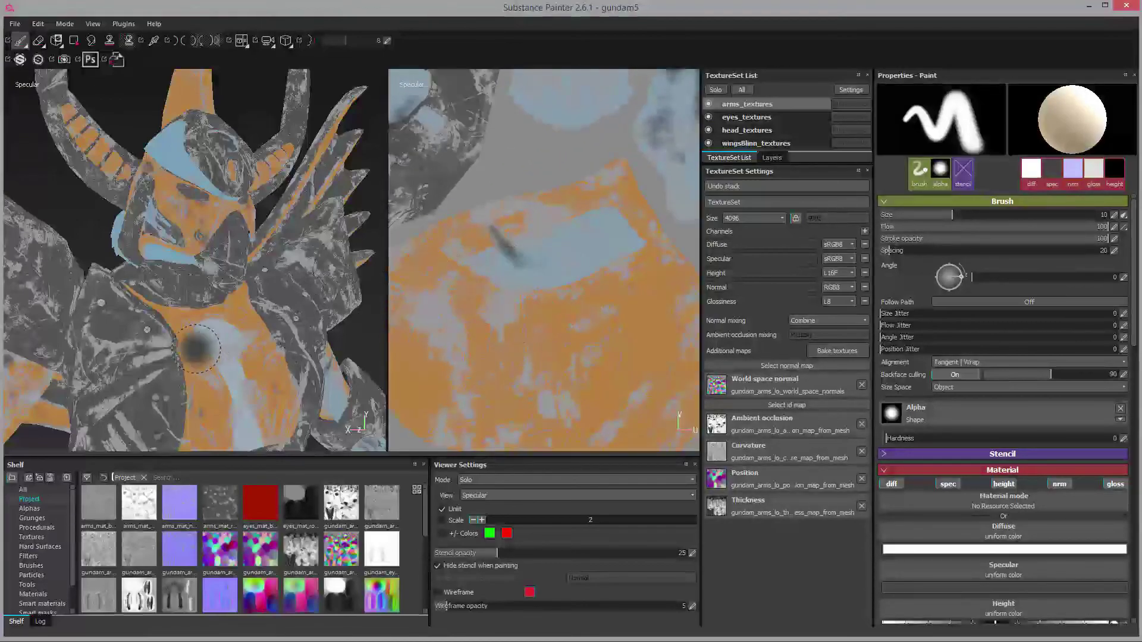
middle_click_drag(526, 345, 568, 352)
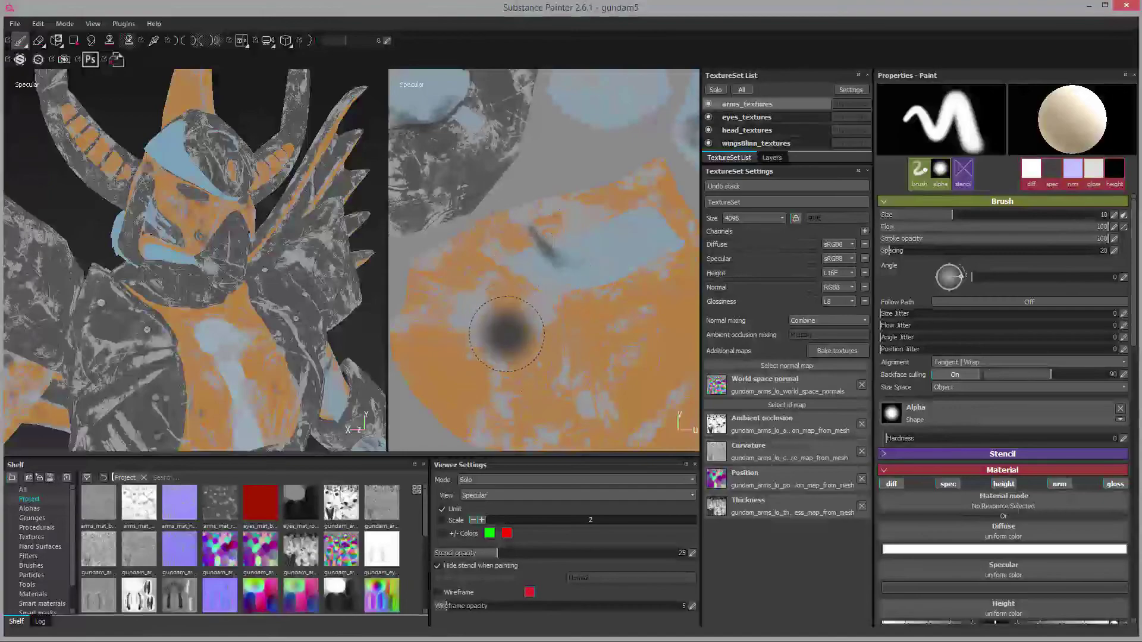
middle_click_drag(542, 331, 566, 287, "alt")
mouse_move(584, 316)
right_mouse_down("alt")
mouse_move(555, 314)
mouse_move(516, 367)
right_mouse_up("alt")
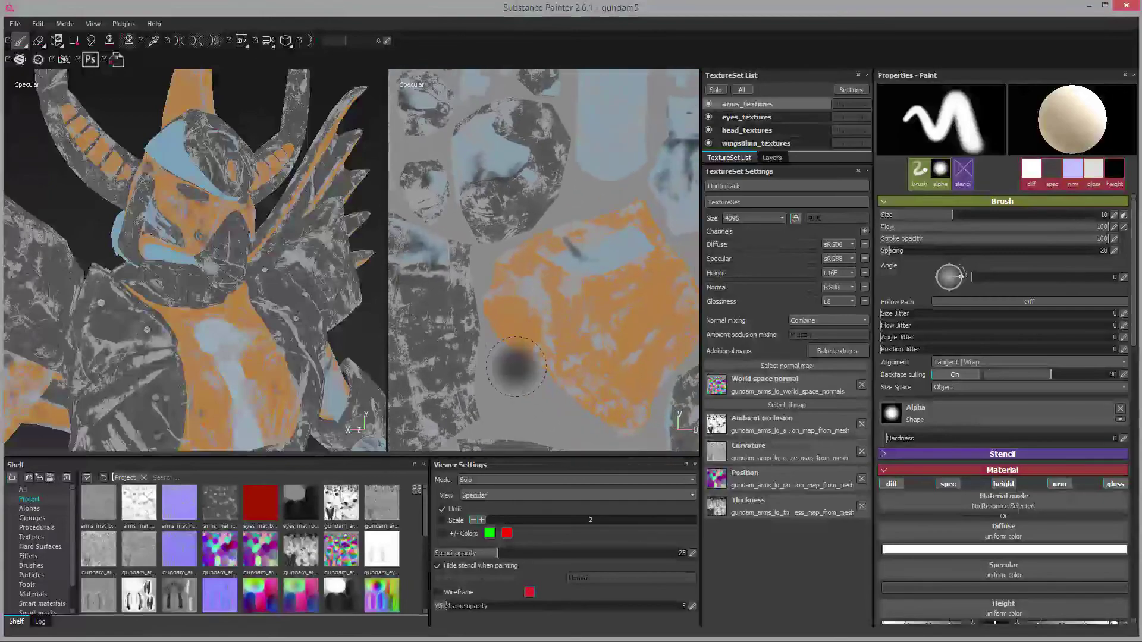
scroll(515, 367, "up", 5)
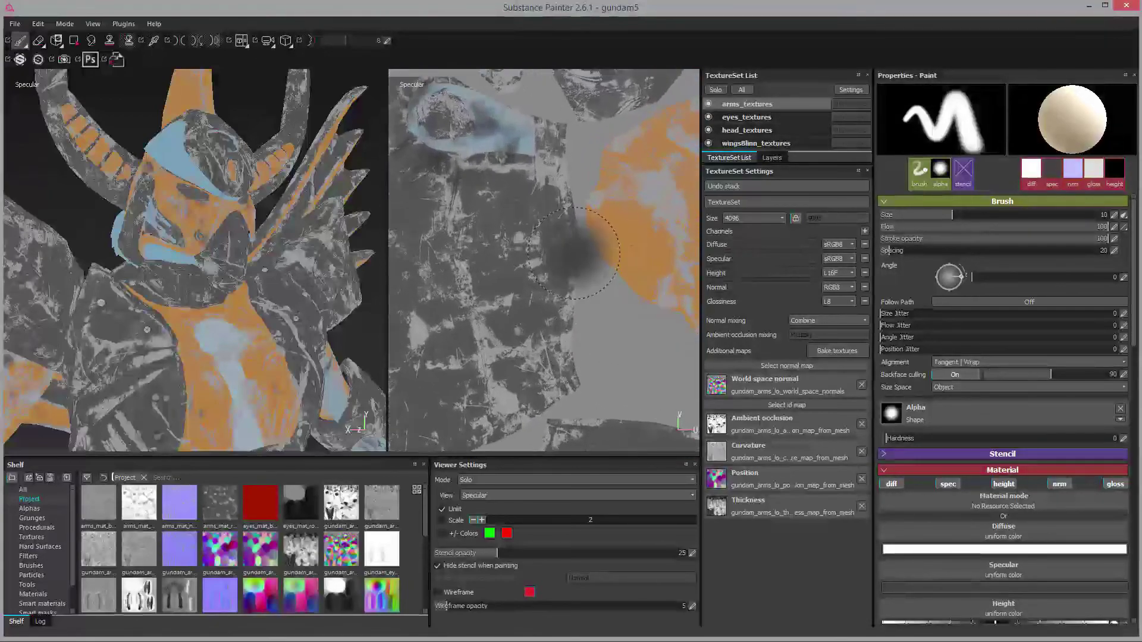
middle_click_drag(589, 334, 527, 320, "alt")
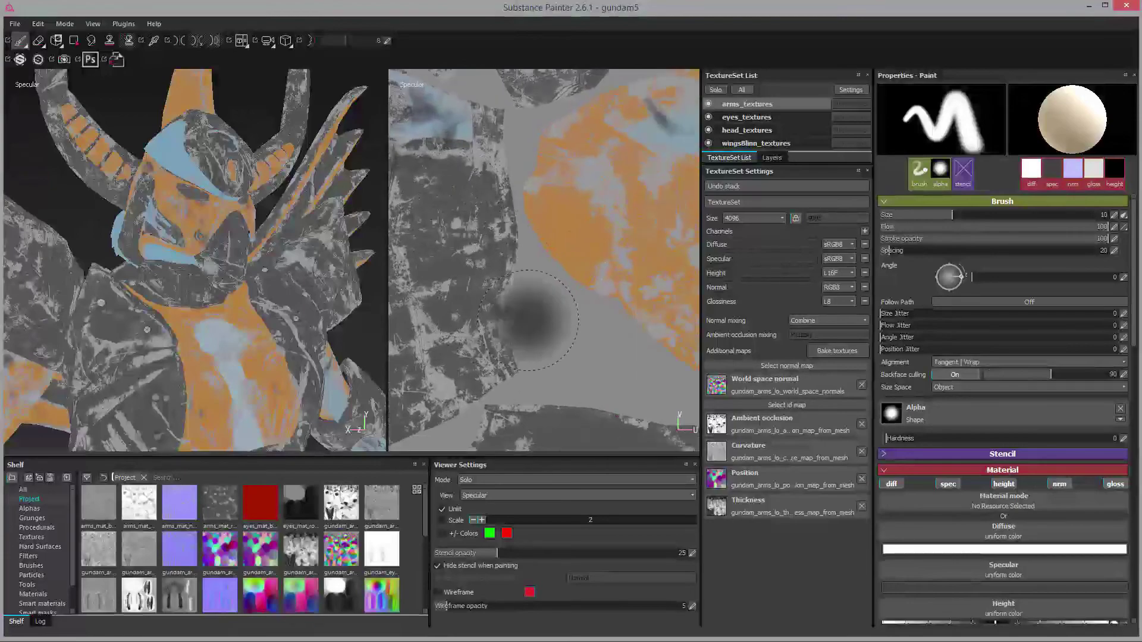
right_click_drag(586, 318, 539, 351, "alt")
mouse_move(587, 315)
middle_mouse_down("alt")
mouse_move(515, 309)
mouse_move(534, 326)
mouse_move(489, 342)
middle_mouse_up("alt")
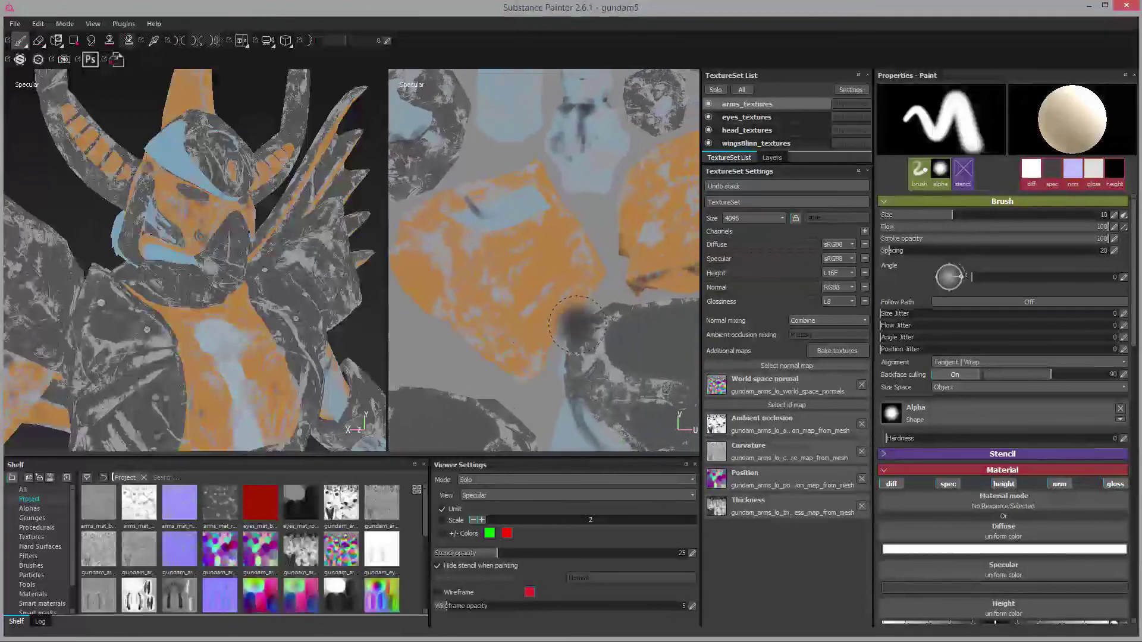
left_click(537, 496)
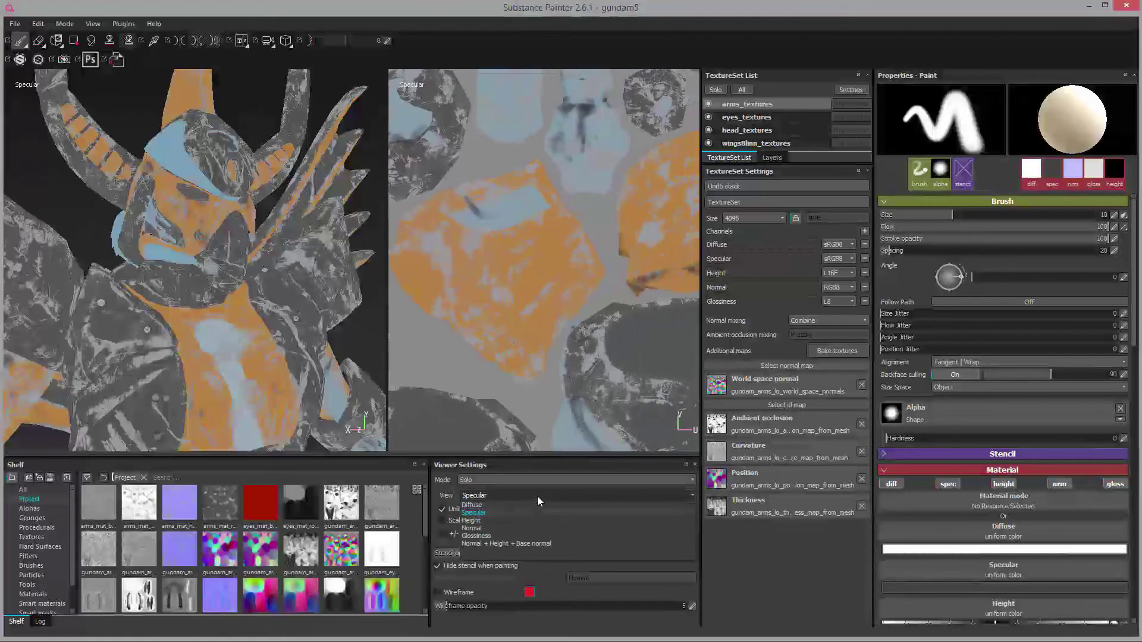
Switch the viewer to the greyscale Glossiness channel and pan across its UV layout.
left_click(538, 533)
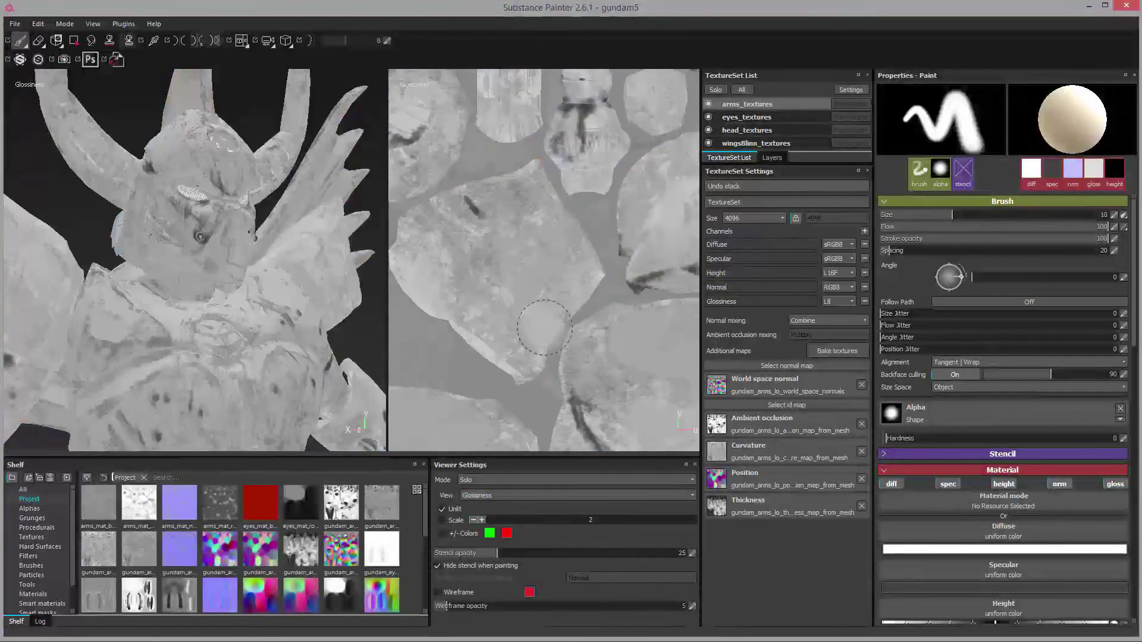
middle_click_drag(545, 328, 614, 366, "alt")
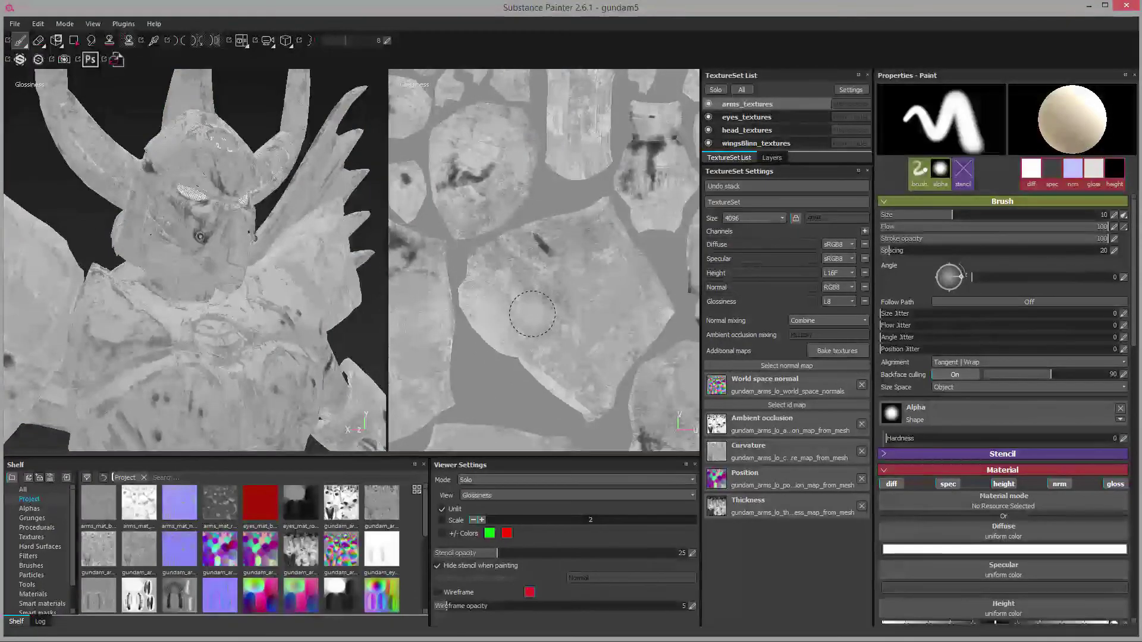
scroll(490, 317, "up", 4)
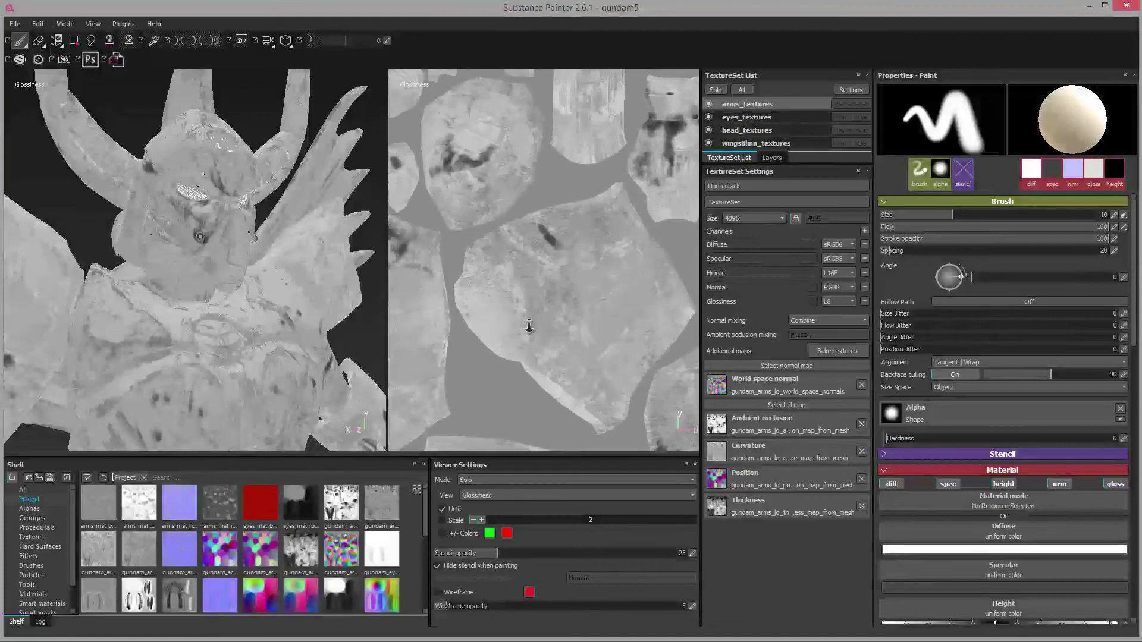
Orbit and zoom in on the robot's head to inspect its glossiness, panning the UV islands too.
left_click_drag(278, 297, 253, 291, "alt")
middle_click_drag(253, 292, 262, 350, "alt")
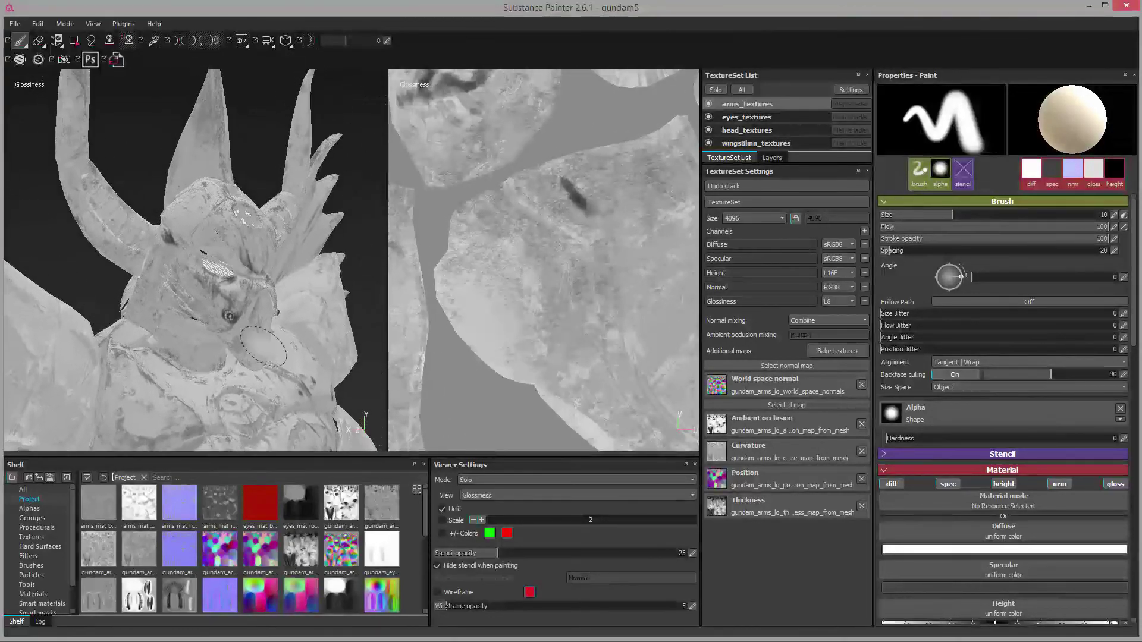
left_click_drag(277, 339, 270, 345, "alt")
right_click_drag(271, 327, 312, 334, "alt")
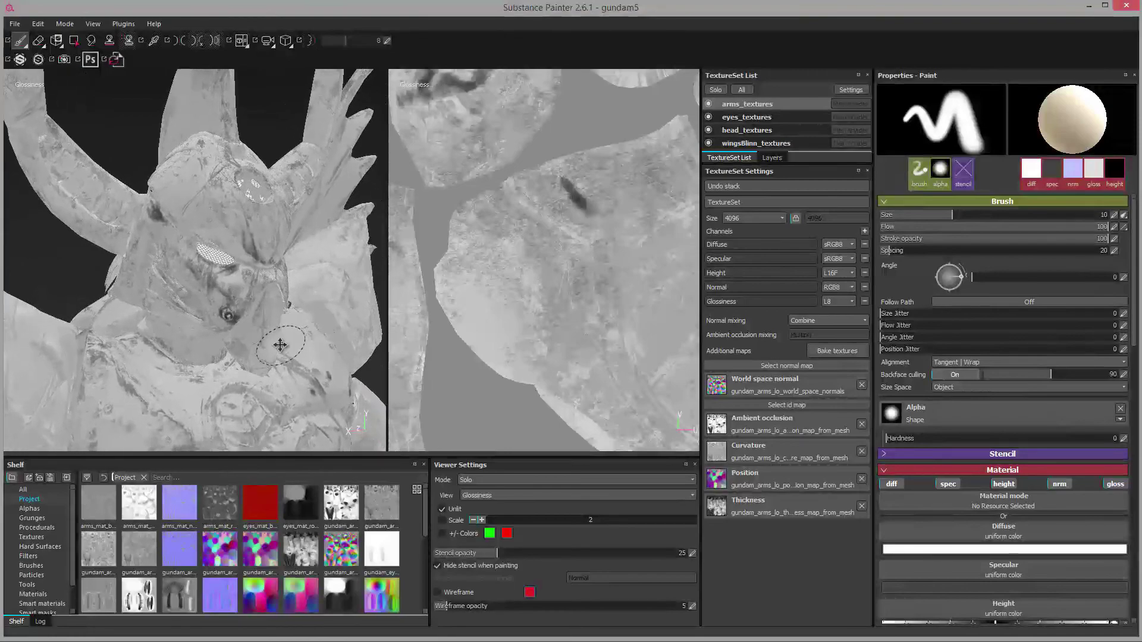
middle_click_drag(280, 344, 293, 265, "alt")
middle_click_drag(601, 295, 470, 302, "alt")
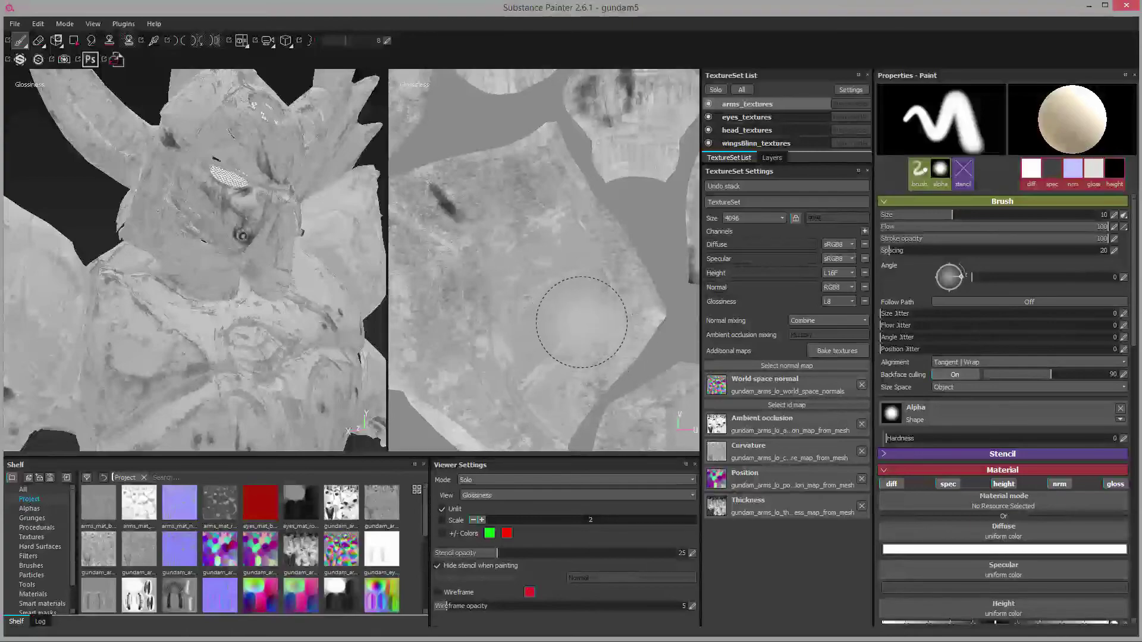
scroll(582, 322, "down", 5)
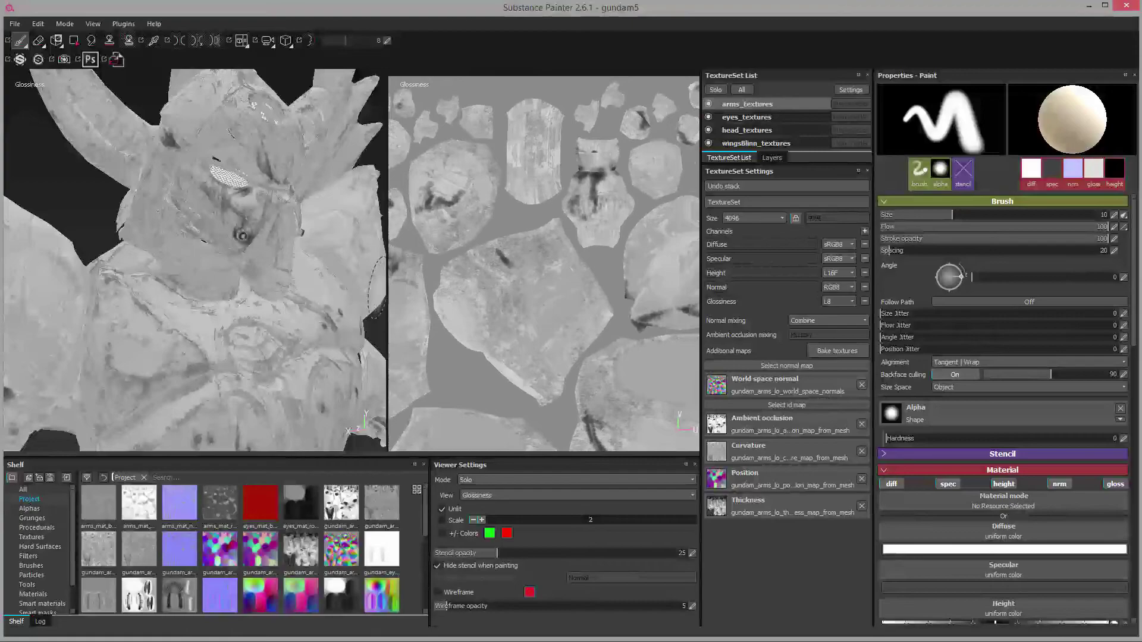
mouse_move(278, 348)
left_mouse_down("alt")
mouse_move(224, 298)
mouse_move(266, 362)
left_mouse_up("alt")
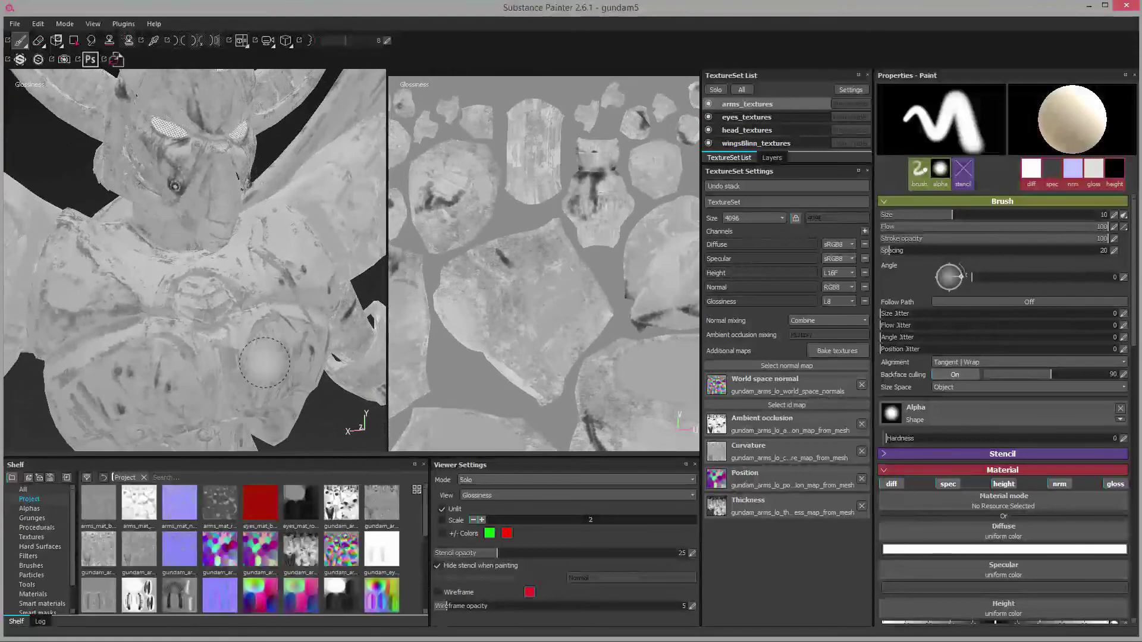
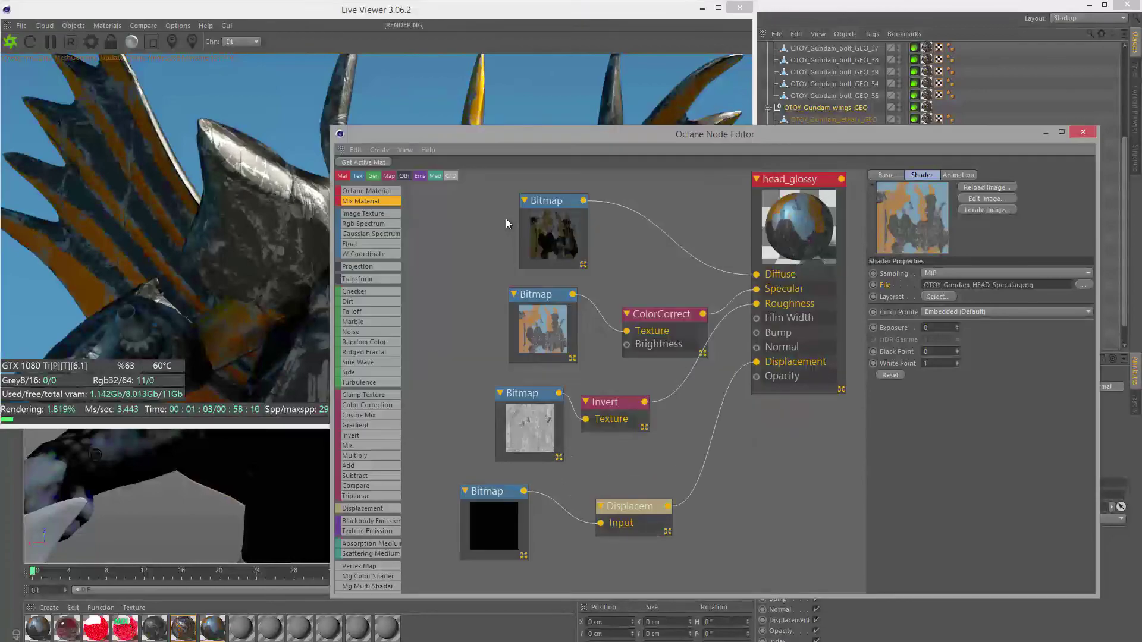
Zoom the Node Editor in on the finished head_glossy material network.
scroll(506, 219, "up", 5)
Set the specular ColorCorrect node's Brightness to 2 and check the head in Live Viewer.
scroll(611, 415, "down", 5)
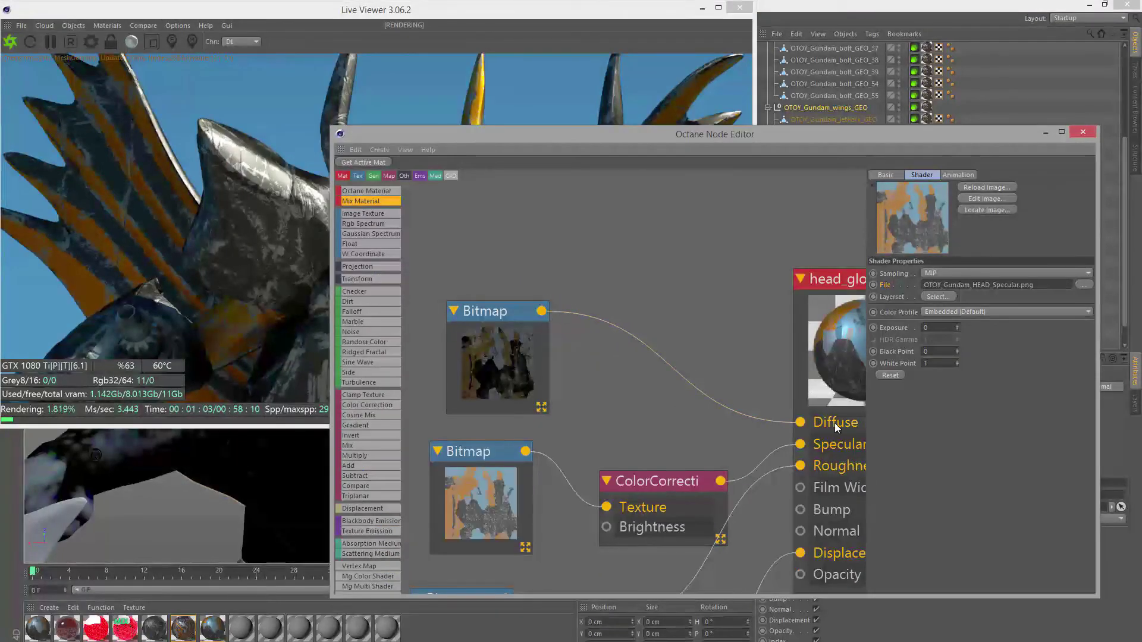
scroll(574, 351, "down", 4)
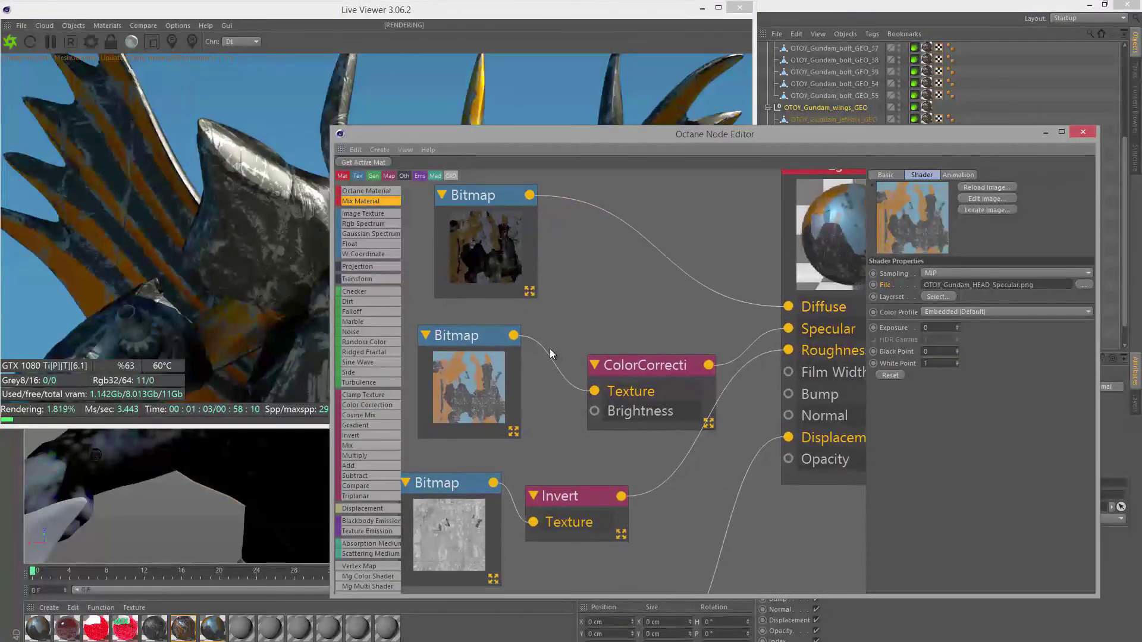
left_click(638, 366)
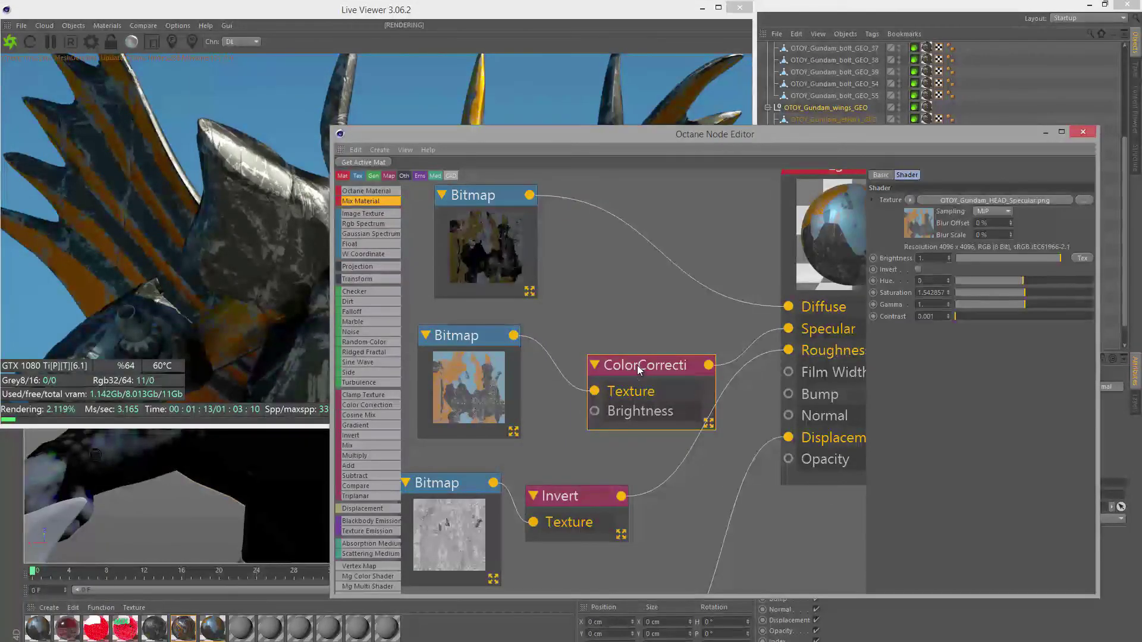
left_click_drag(637, 369, 627, 347)
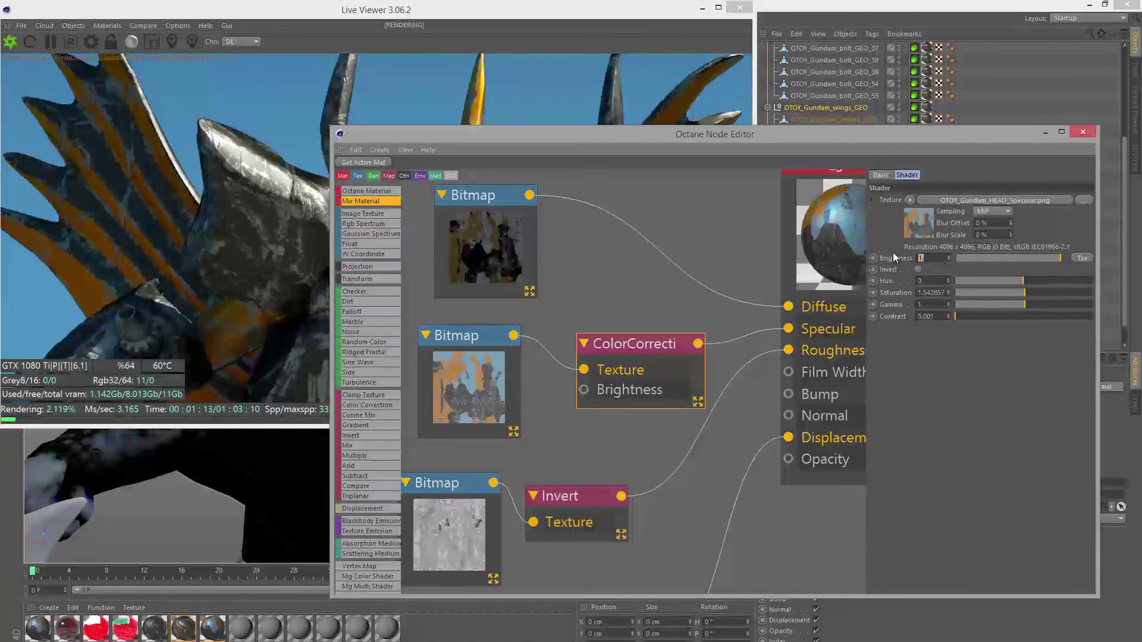
type("2")
key("Return")
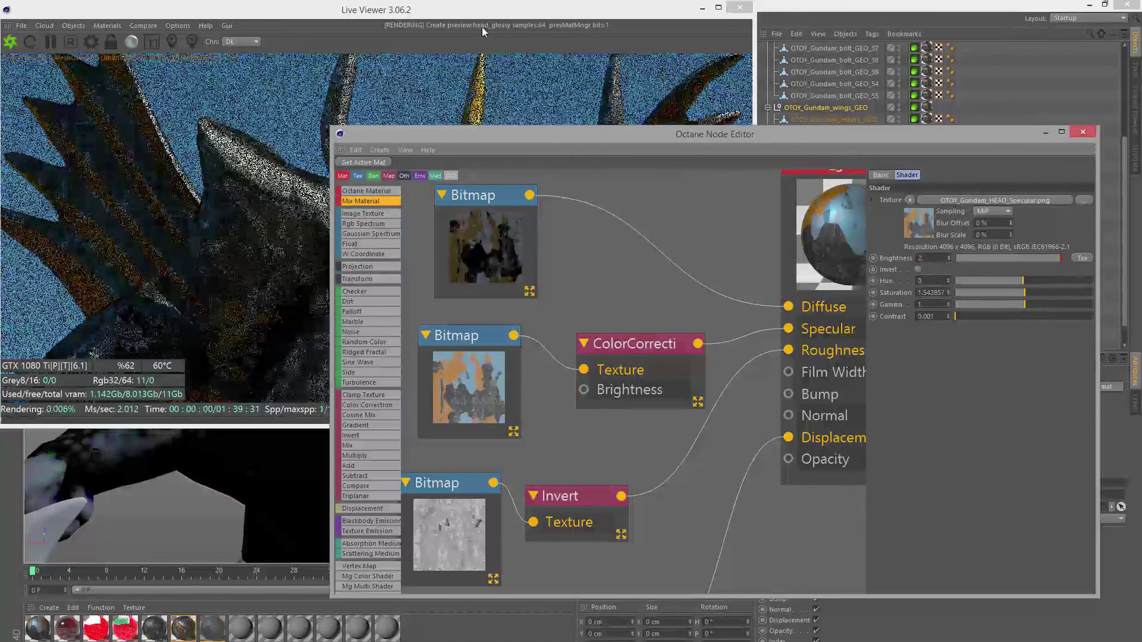
left_click(486, 16)
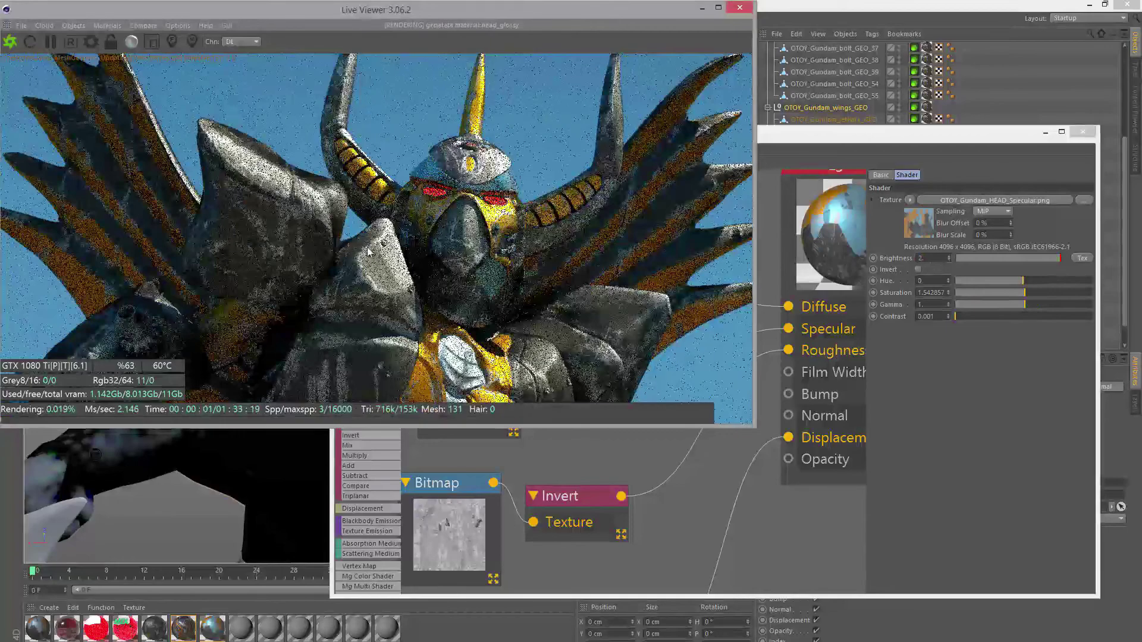
left_click(841, 142)
Bring the Glossiness Bitmap, Invert and Displacement nodes into view in the node graph.
middle_click_drag(584, 413, 634, 264)
left_click(501, 381)
middle_click_drag(570, 370, 415, 420)
scroll(586, 368, "up", 2)
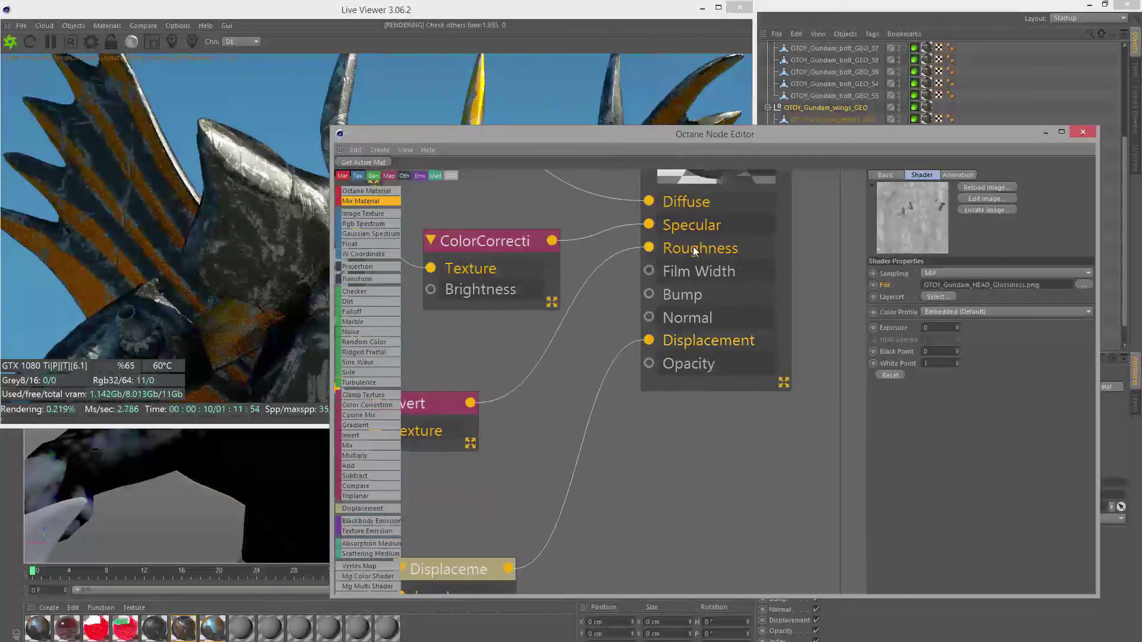
middle_click_drag(534, 353, 766, 290)
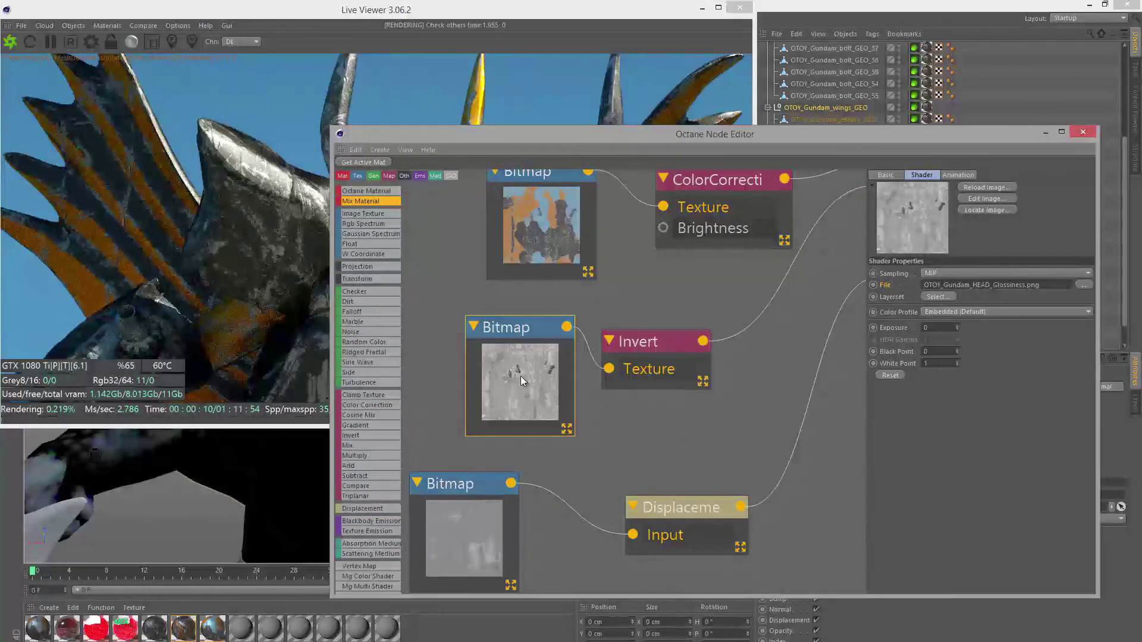
scroll(511, 376, "up", 3)
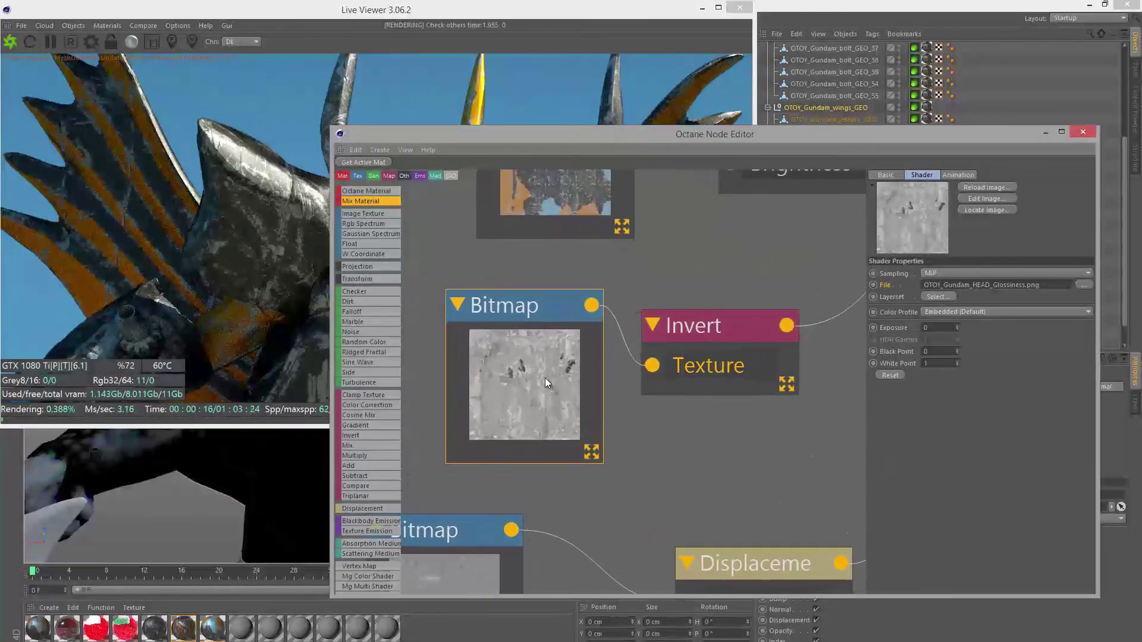
right_click_drag(545, 377, 649, 400, "alt")
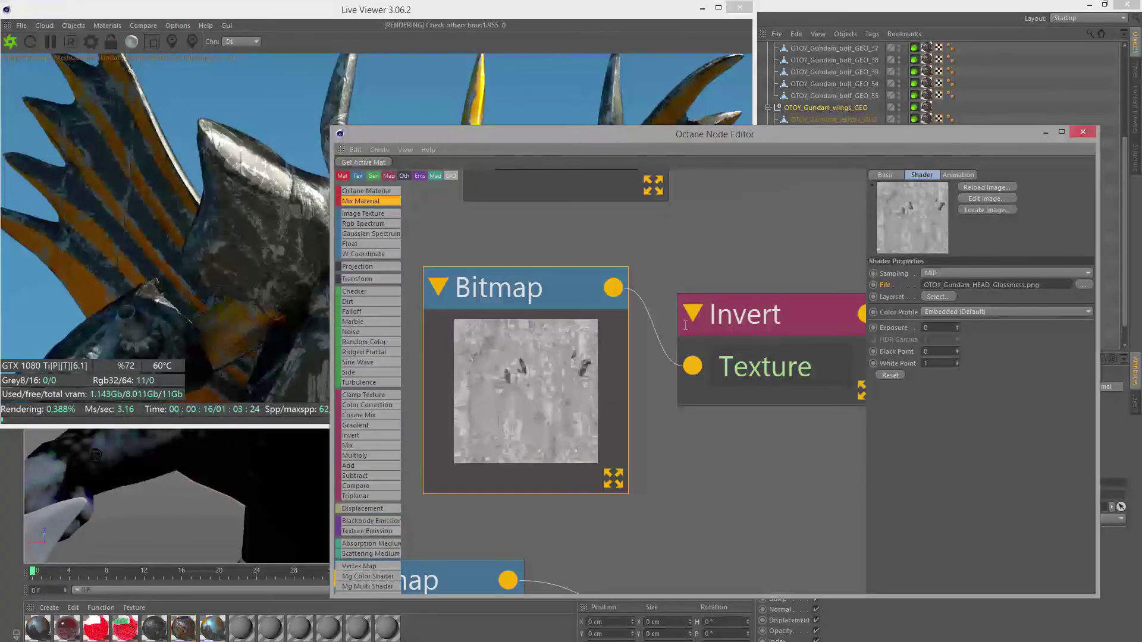
middle_click_drag(705, 463, 694, 469, "alt")
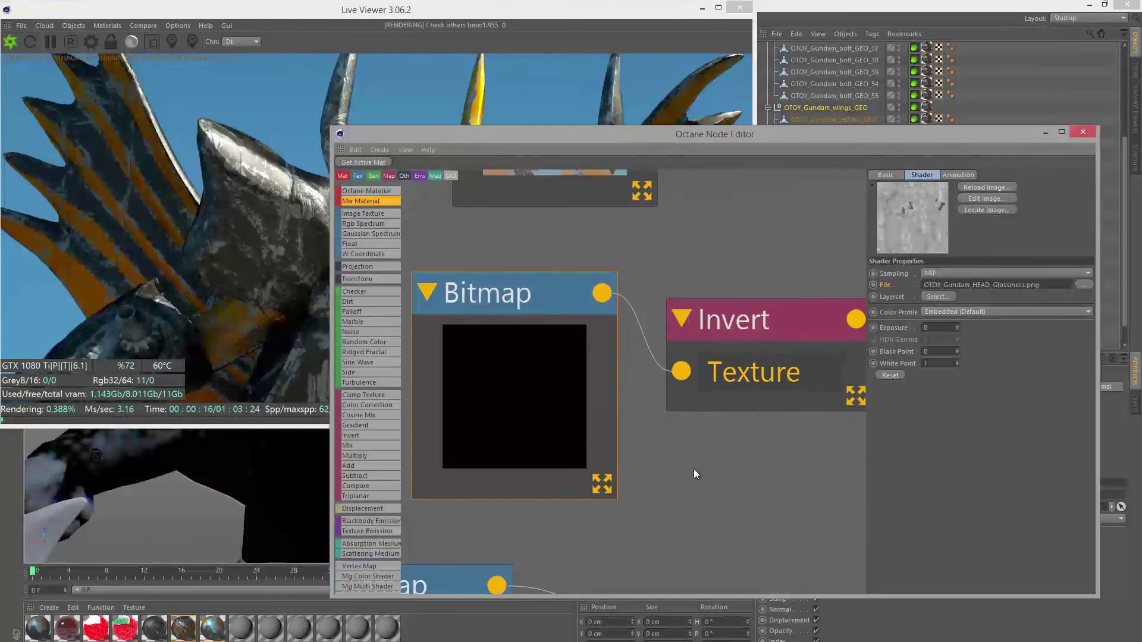
scroll(693, 469, "down", 2)
scroll(606, 390, "down", 2)
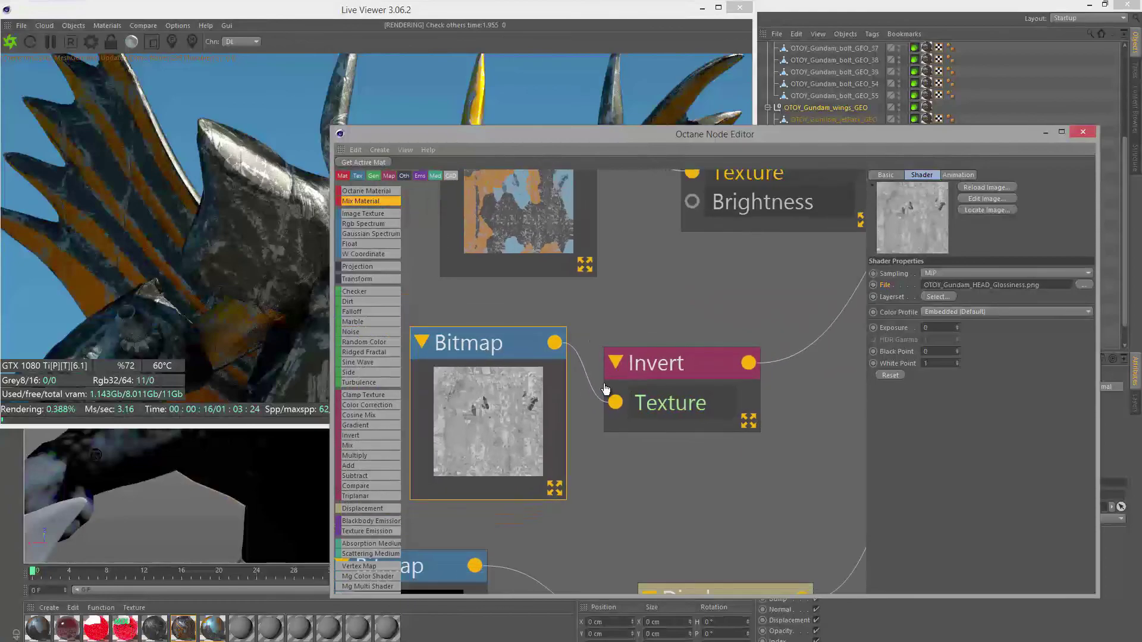
scroll(606, 389, "down", 3)
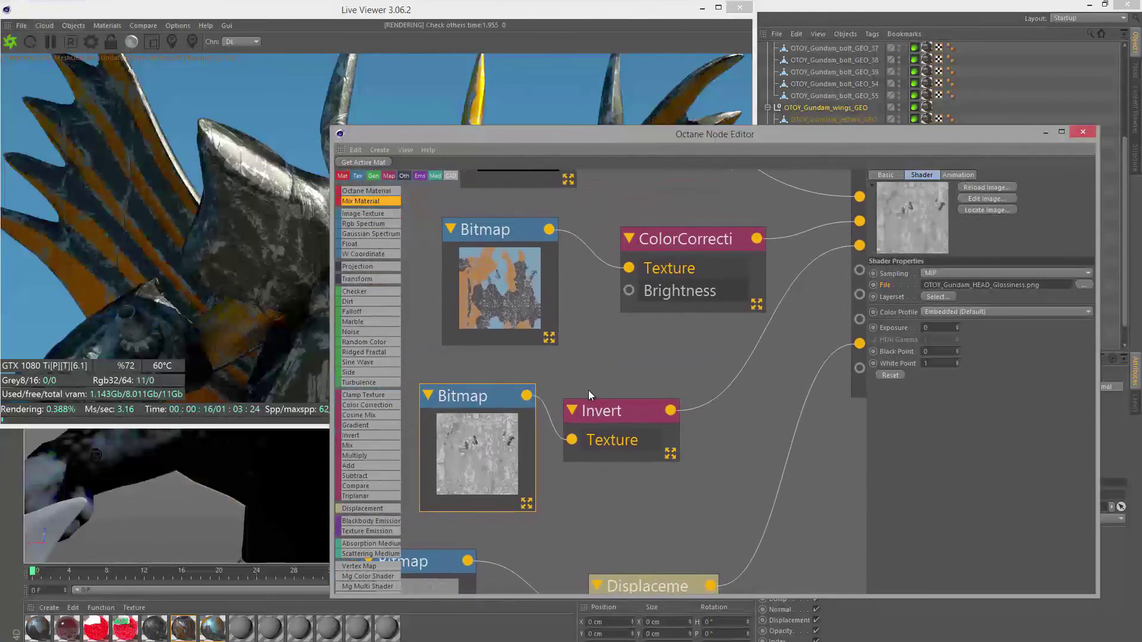
Inspect the Invert node's settings, then the glossiness bitmap's texture file.
left_click(629, 410)
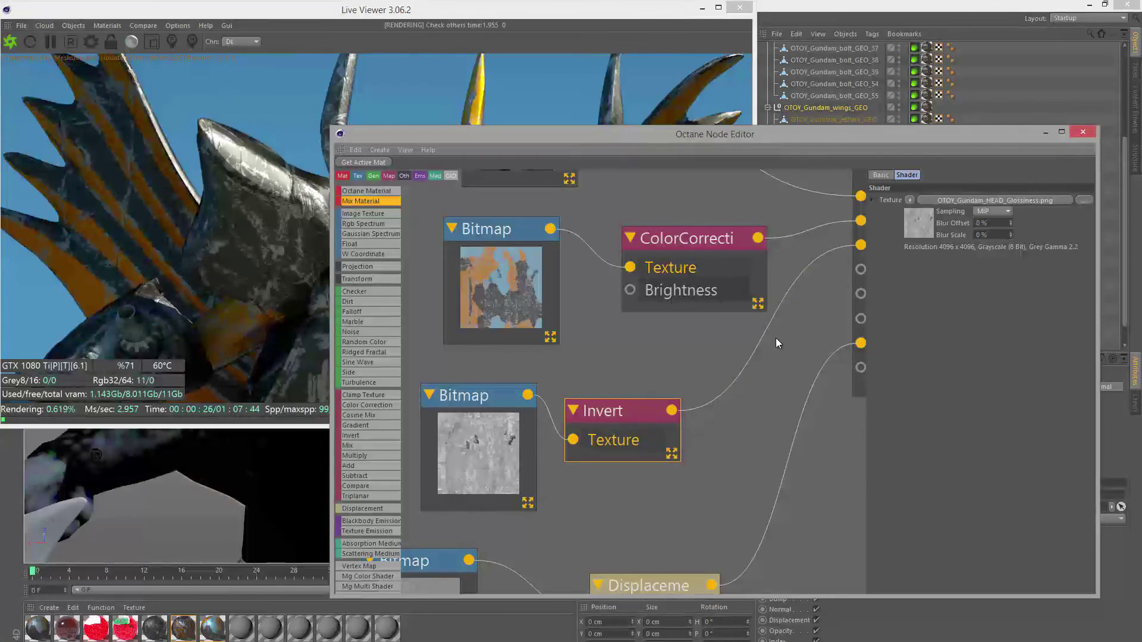
scroll(776, 338, "down", 5)
middle_click_drag(579, 355, 624, 359)
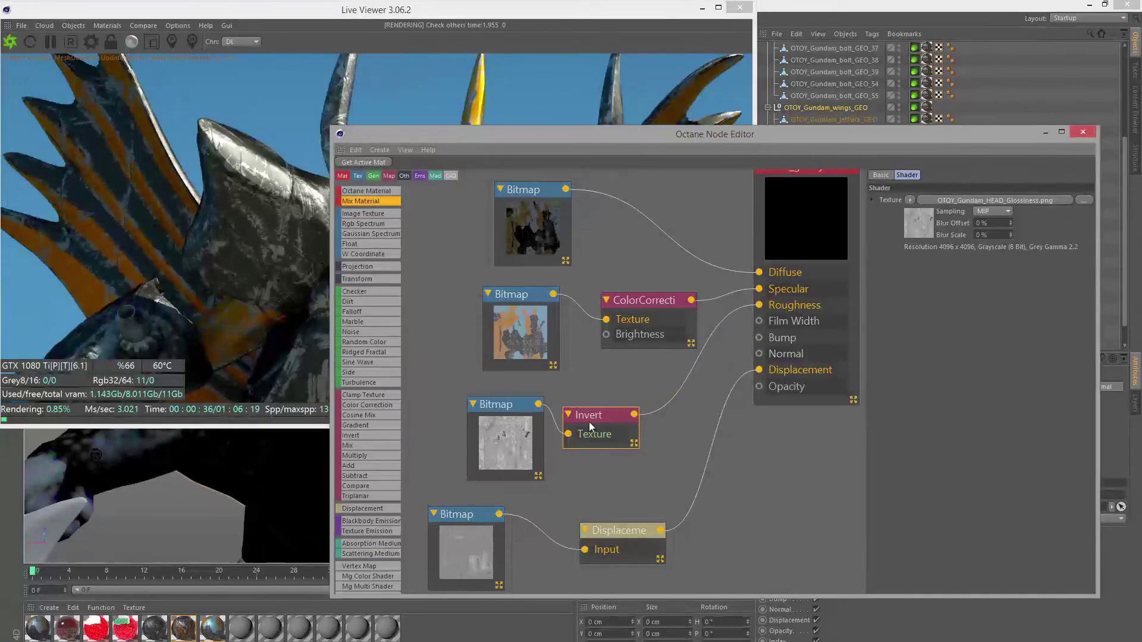
left_click(504, 408)
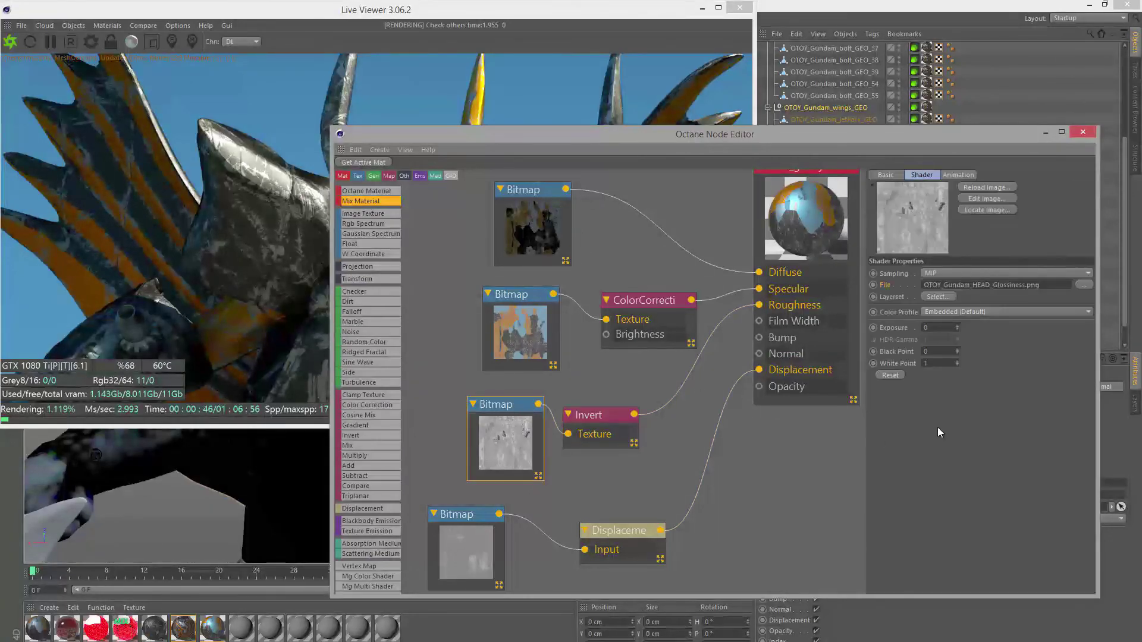
right_click(739, 452)
Add a Color Correct node between the glossiness bitmap and the Roughness input.
mouse_move(770, 490)
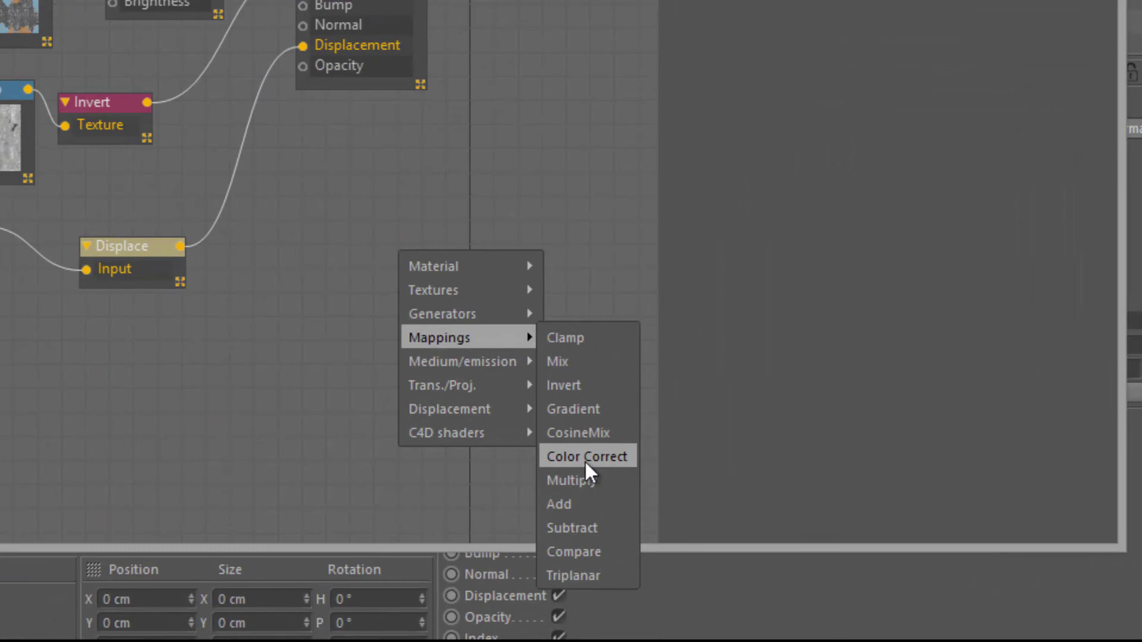
left_click(586, 463)
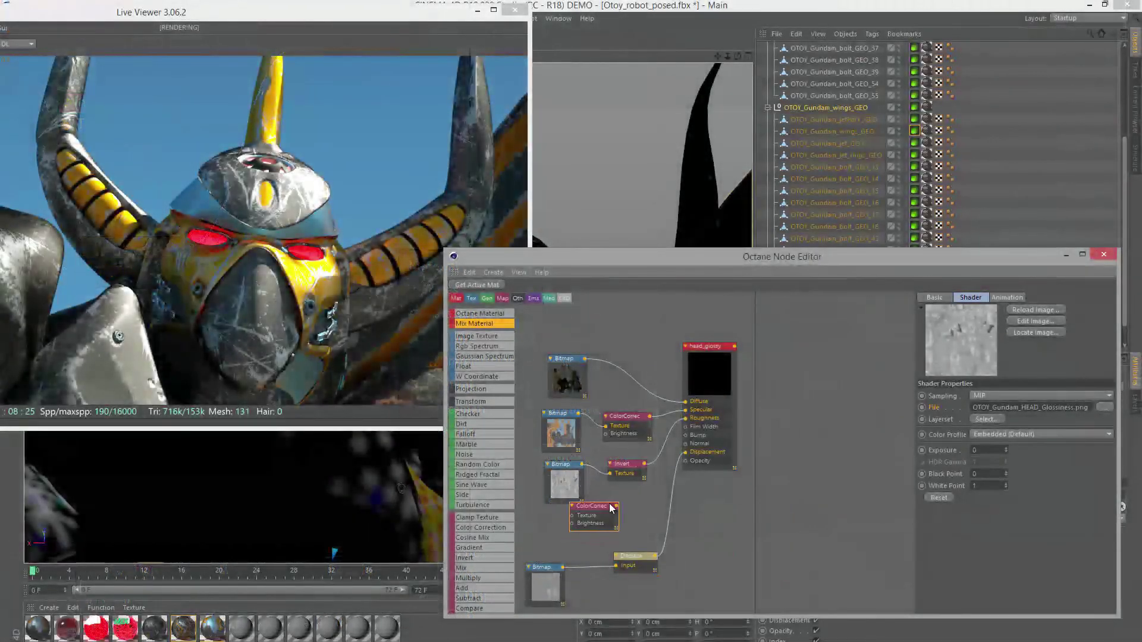
left_click_drag(610, 505, 631, 499)
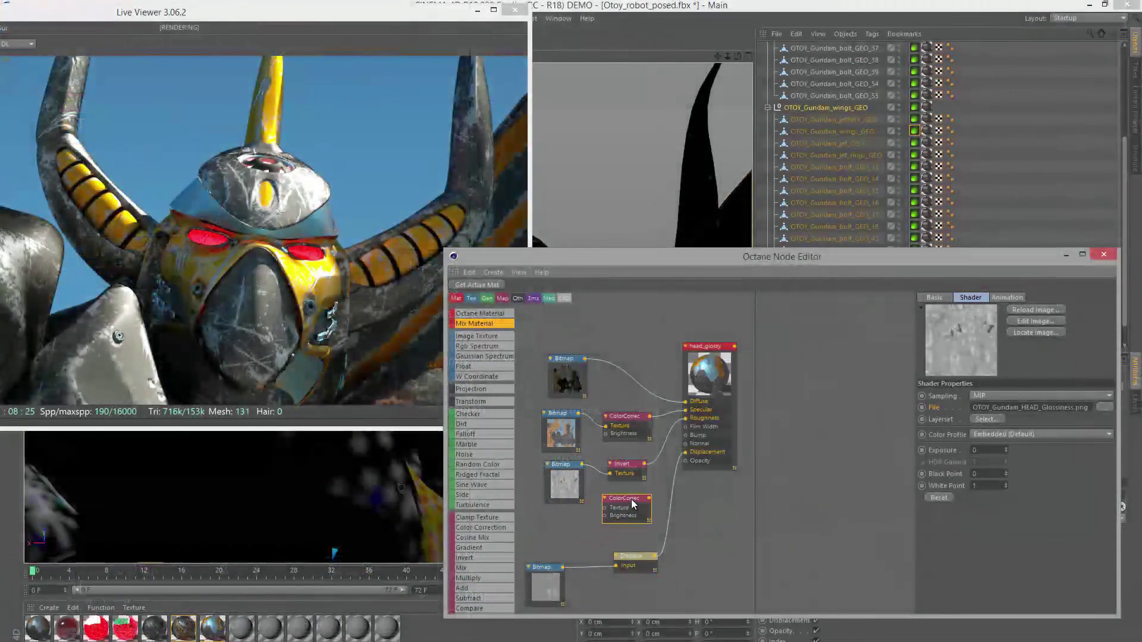
middle_click_drag(670, 497, 757, 487)
scroll(757, 486, "up", 2)
scroll(798, 521, "up", 3)
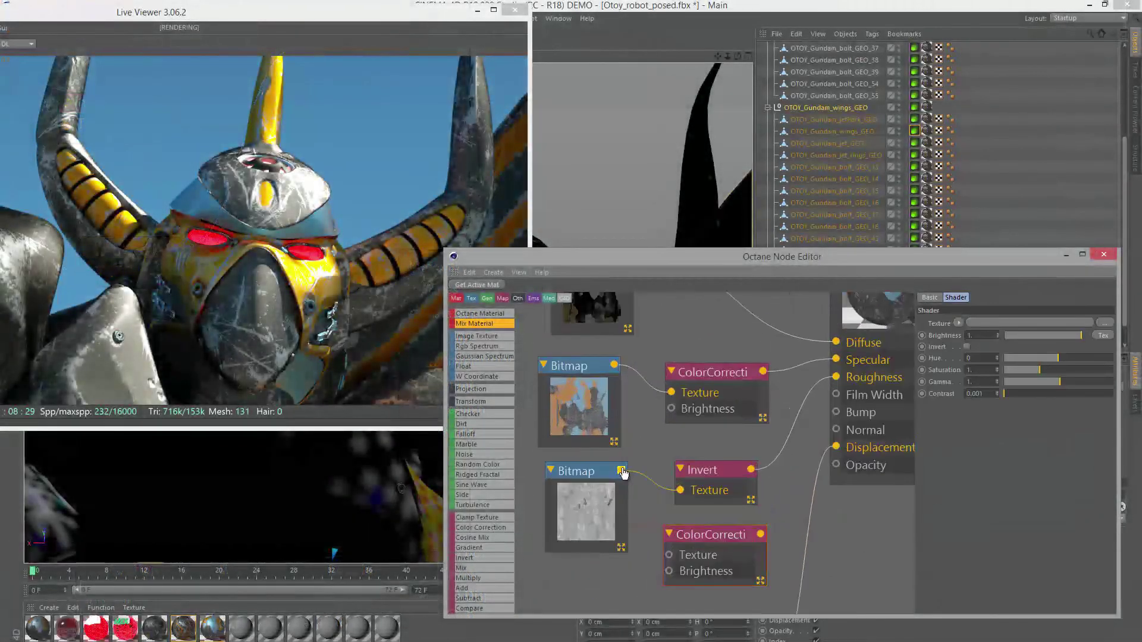
left_click_drag(621, 471, 671, 568)
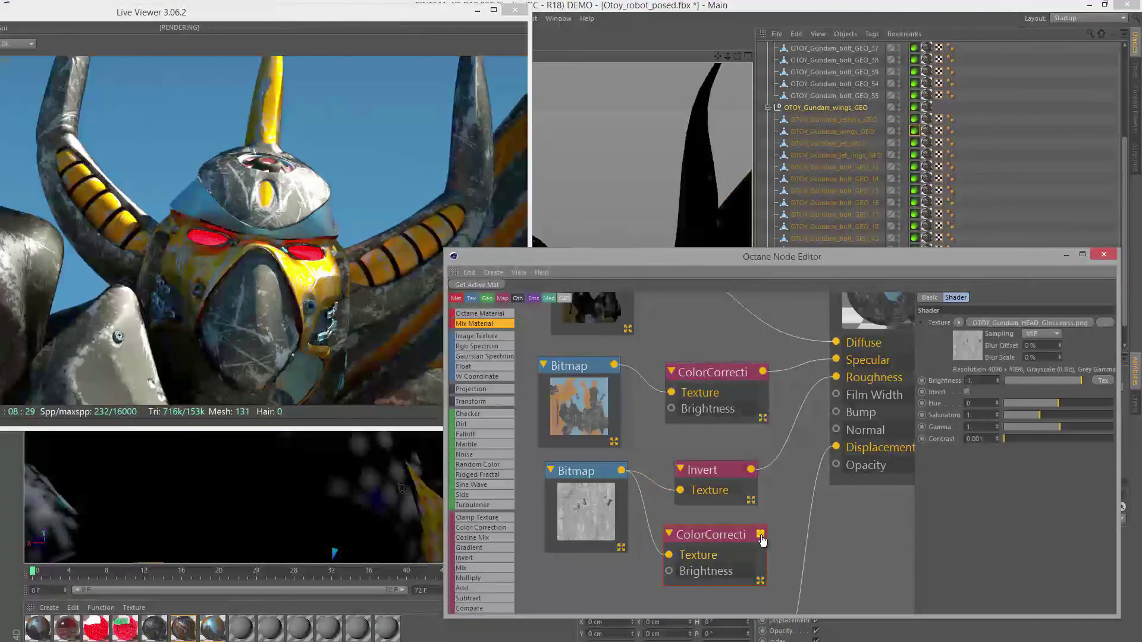
left_click_drag(760, 535, 836, 378)
Disconnect the old Invert node, tidy the layout, and enable Invert on the Color Correct.
left_click(689, 470)
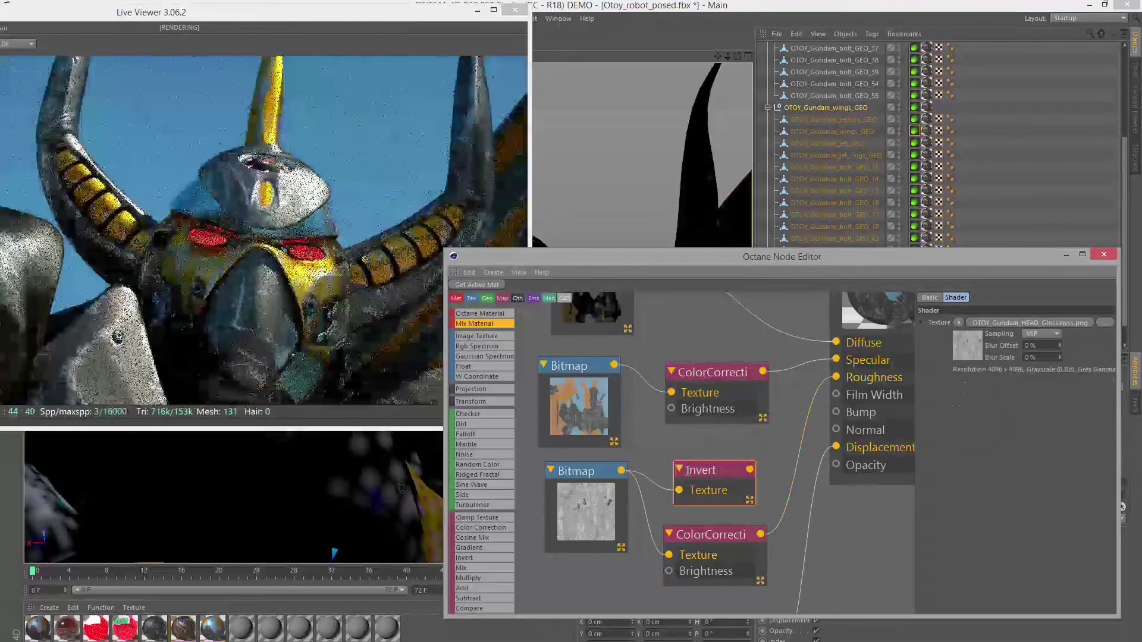
left_click(659, 484)
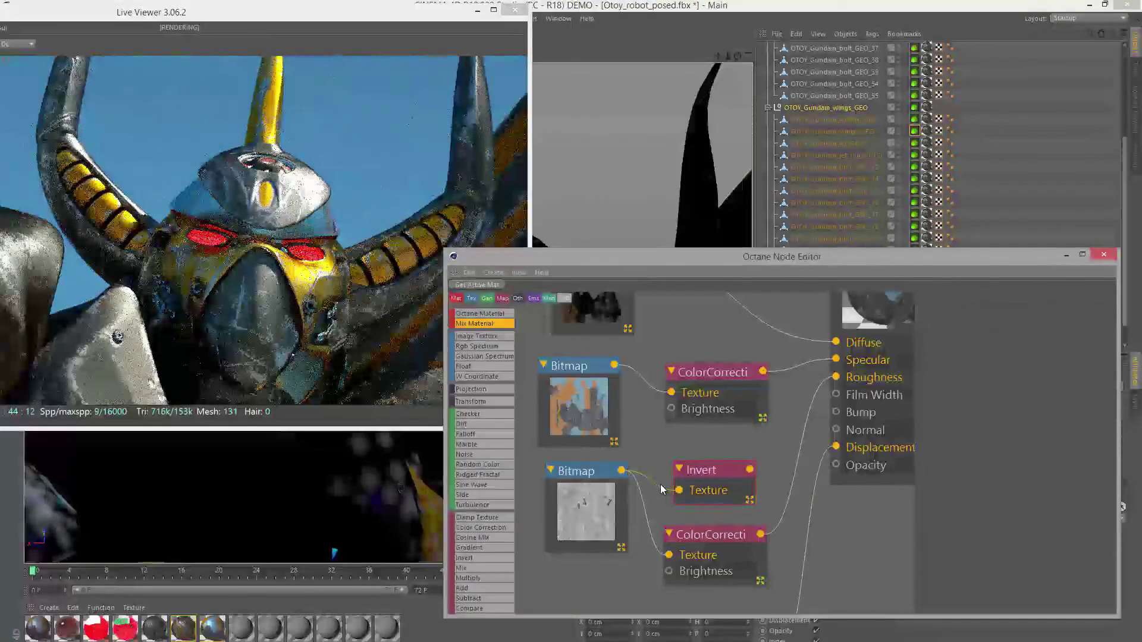
key("Delete")
left_click_drag(701, 472, 550, 597)
left_click_drag(708, 535, 704, 463)
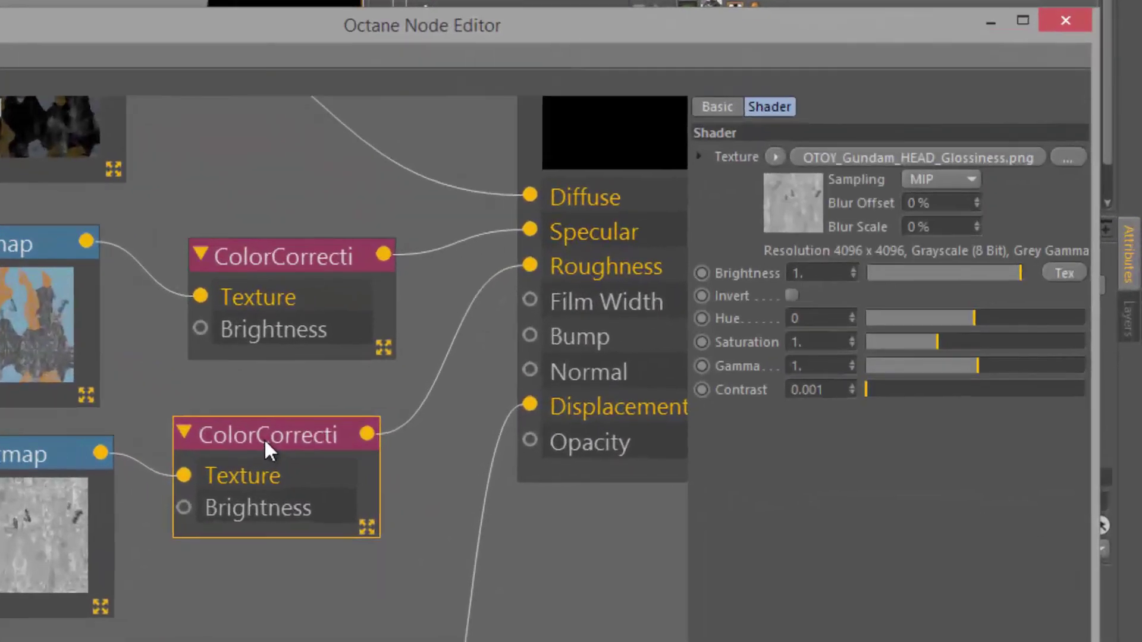
left_click(790, 294)
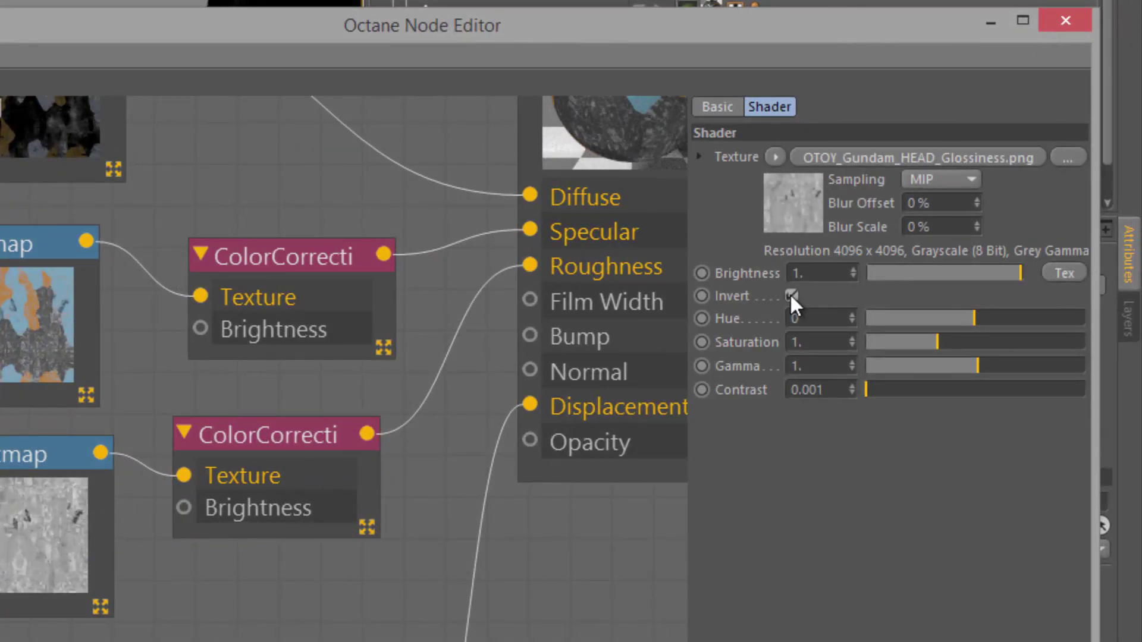
Set the roughness Color Correct's Brightness to 0.2.
left_click_drag(815, 273, 749, 266)
type("0.2")
key("Return")
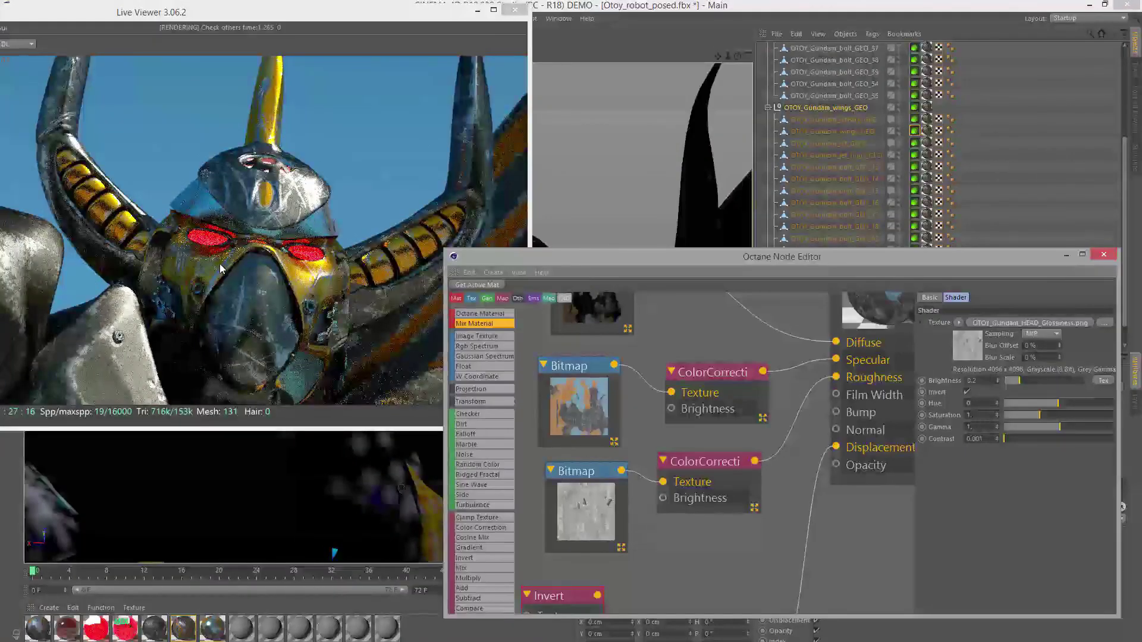
Move the unused Invert node below the lower Color Correct node.
left_click_drag(611, 259, 601, 256)
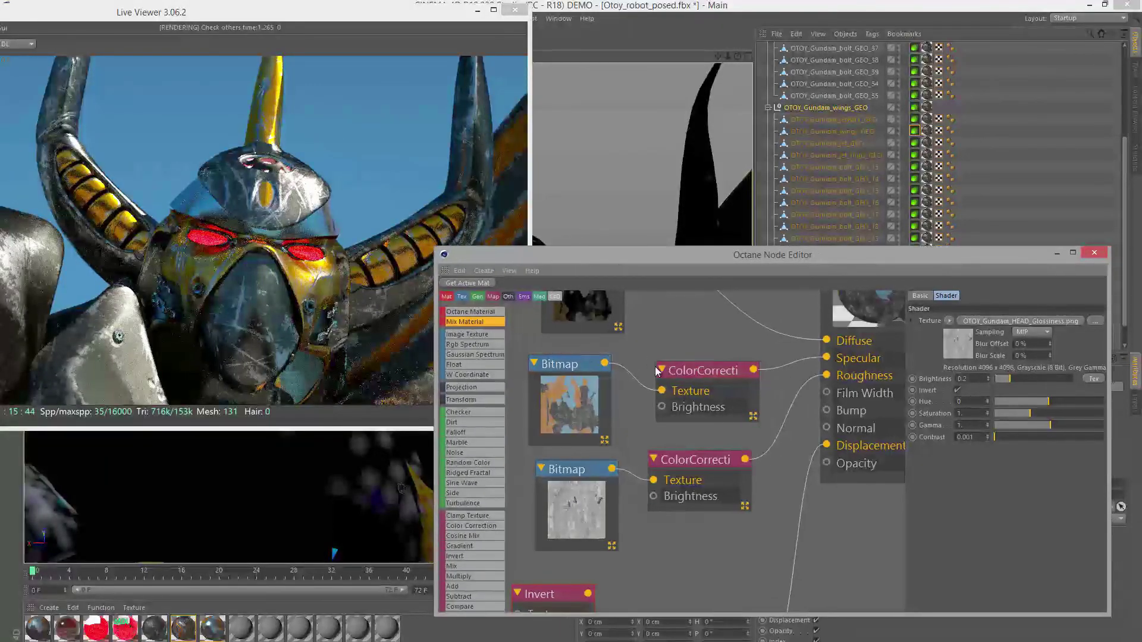
scroll(691, 399, "down", 5)
left_click_drag(632, 482, 586, 398)
scroll(631, 414, "up", 3)
scroll(630, 410, "up", 3)
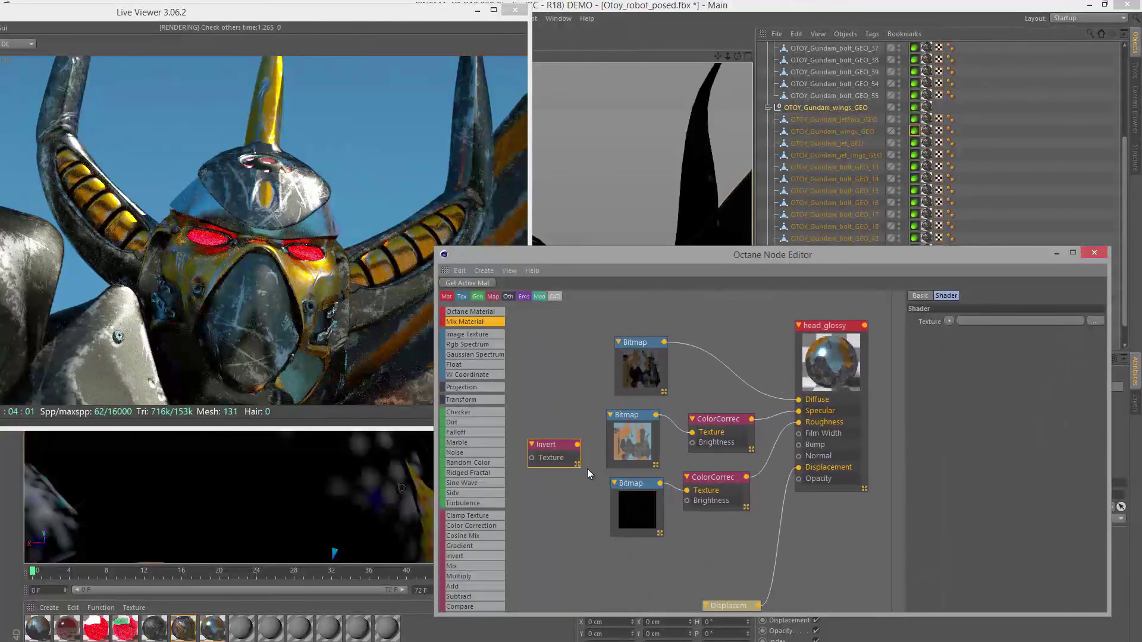
left_click_drag(558, 441, 721, 524)
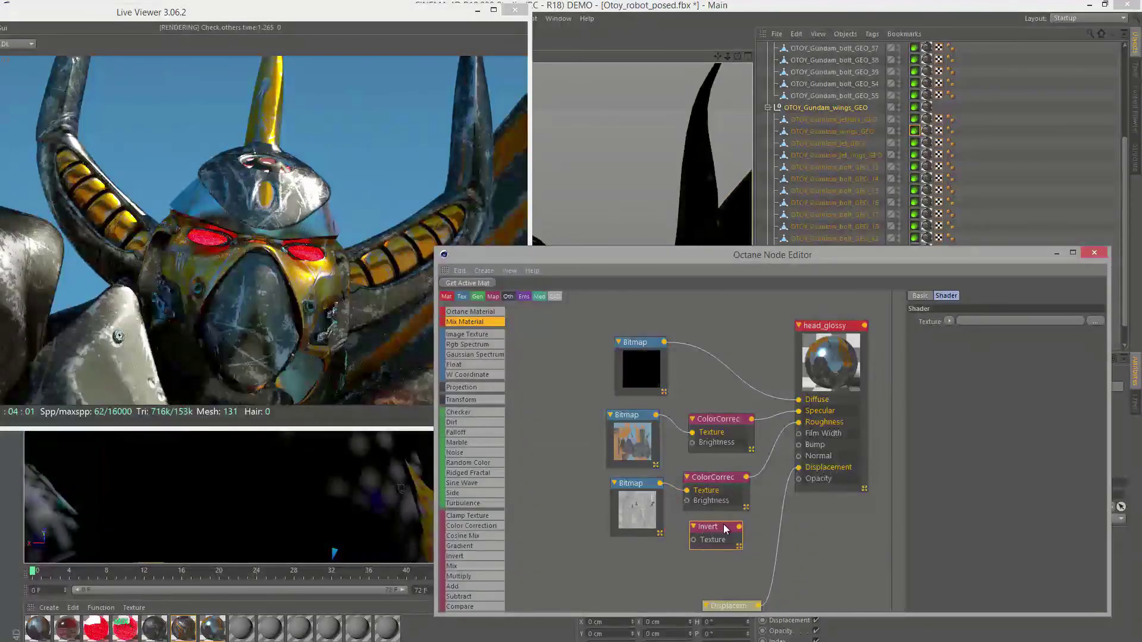
left_click(706, 486)
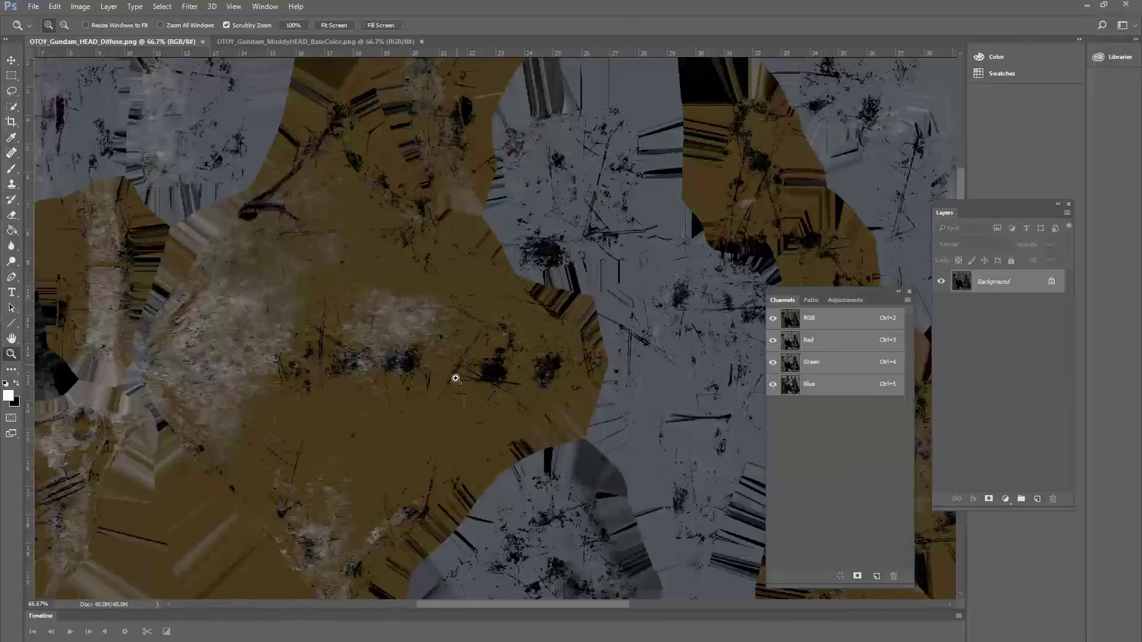
Switch Photoshop to OTOY_Gundam_MuddyHEAD_BaseColor.png, then bring Substance Painter forward.
key("ctrl+Tab")
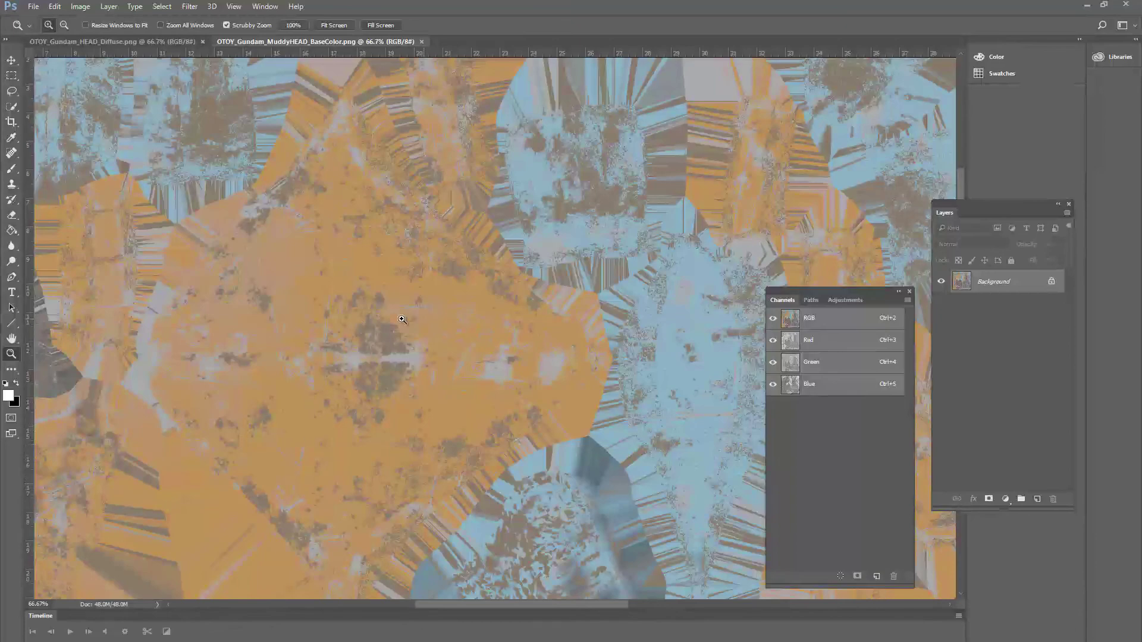
left_click(266, 641)
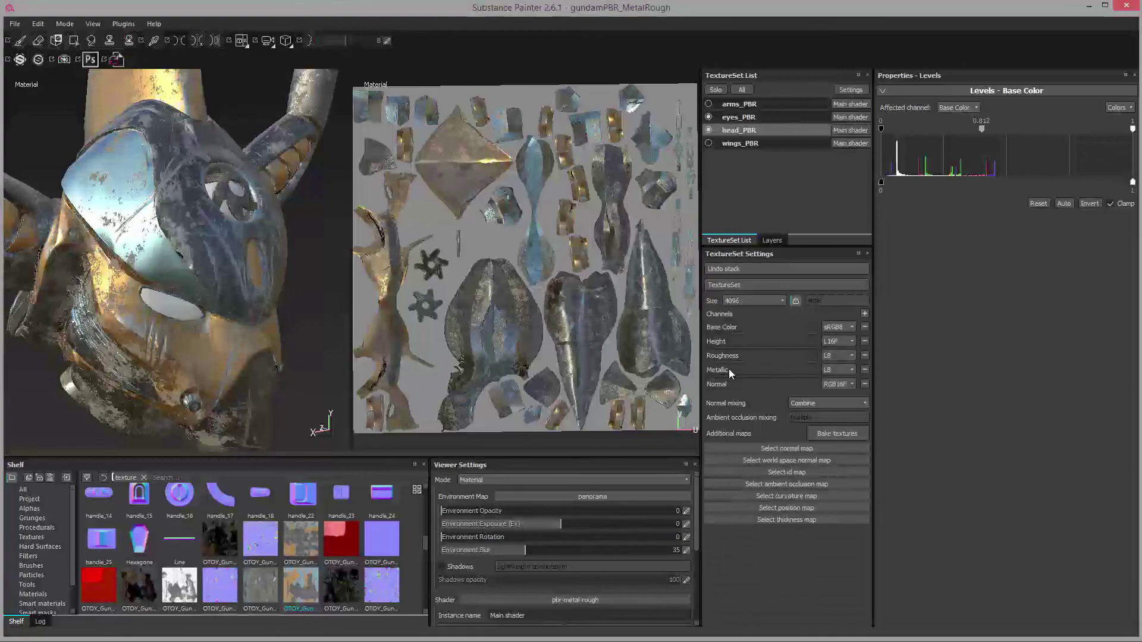
View the Metallic channel solo, then return to Material mode and zoom in on the head.
left_click(499, 479)
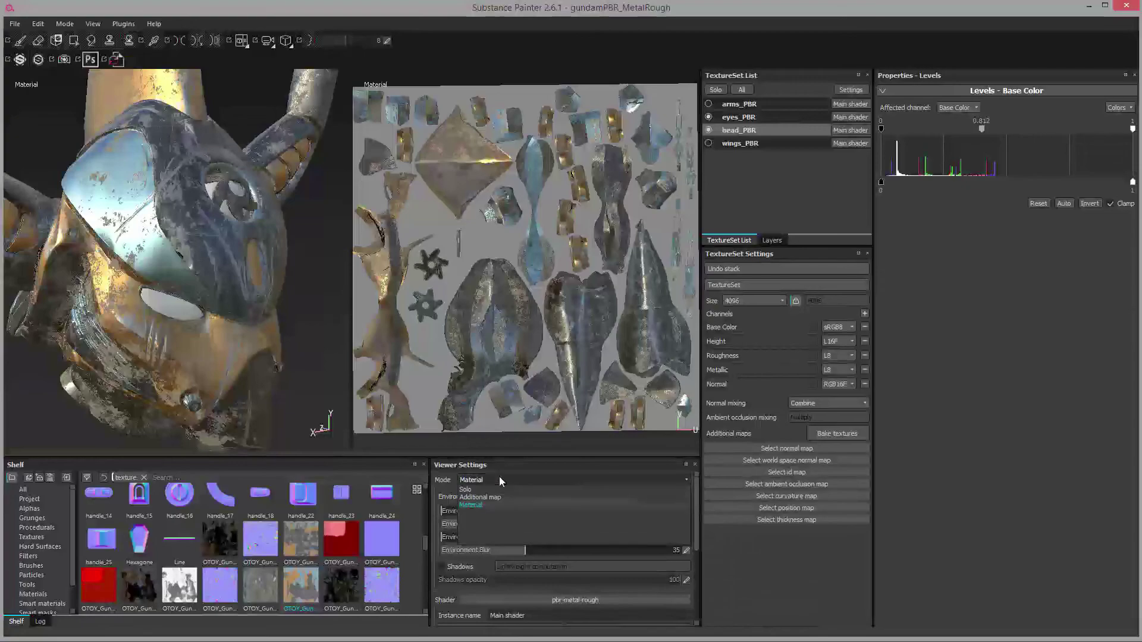
left_click(500, 489)
left_click(554, 494)
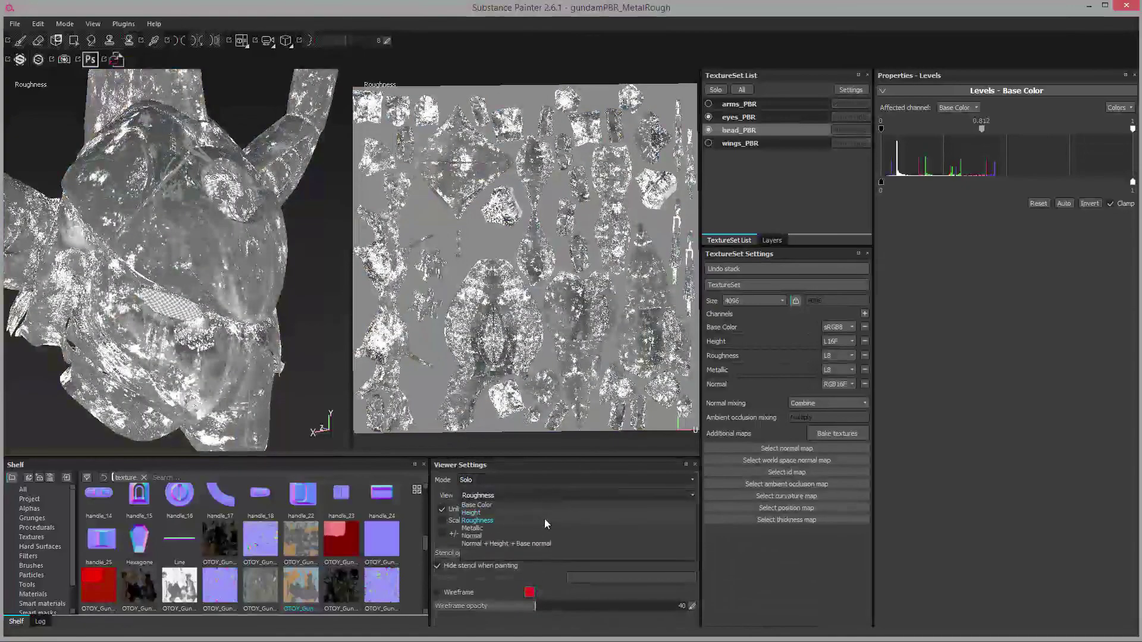
left_click(542, 528)
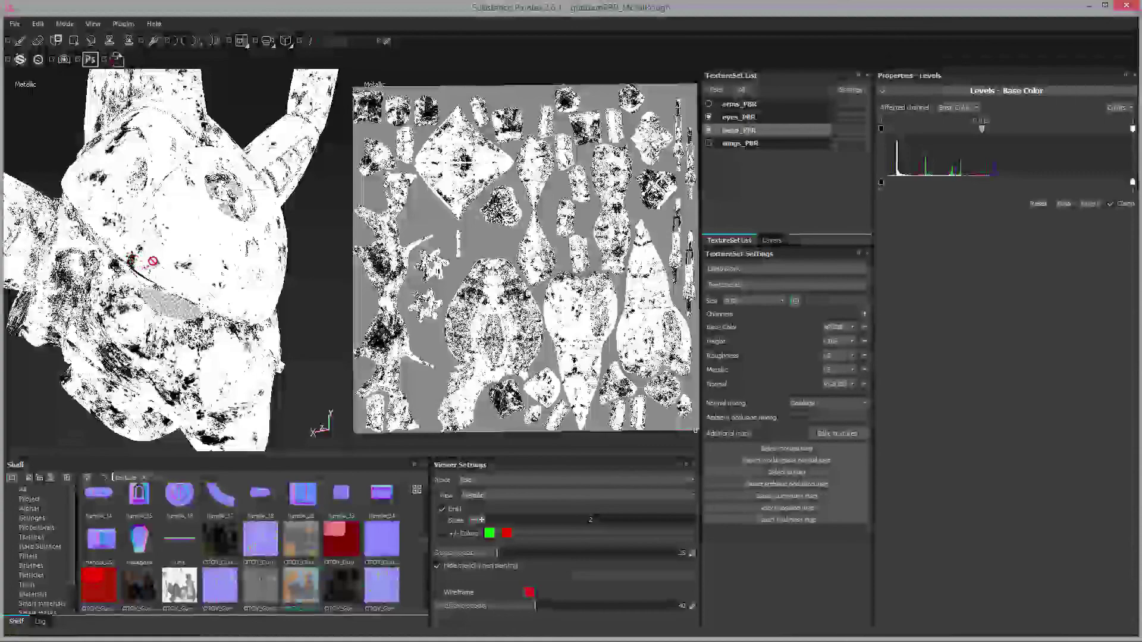
left_click(533, 480)
left_click(528, 507)
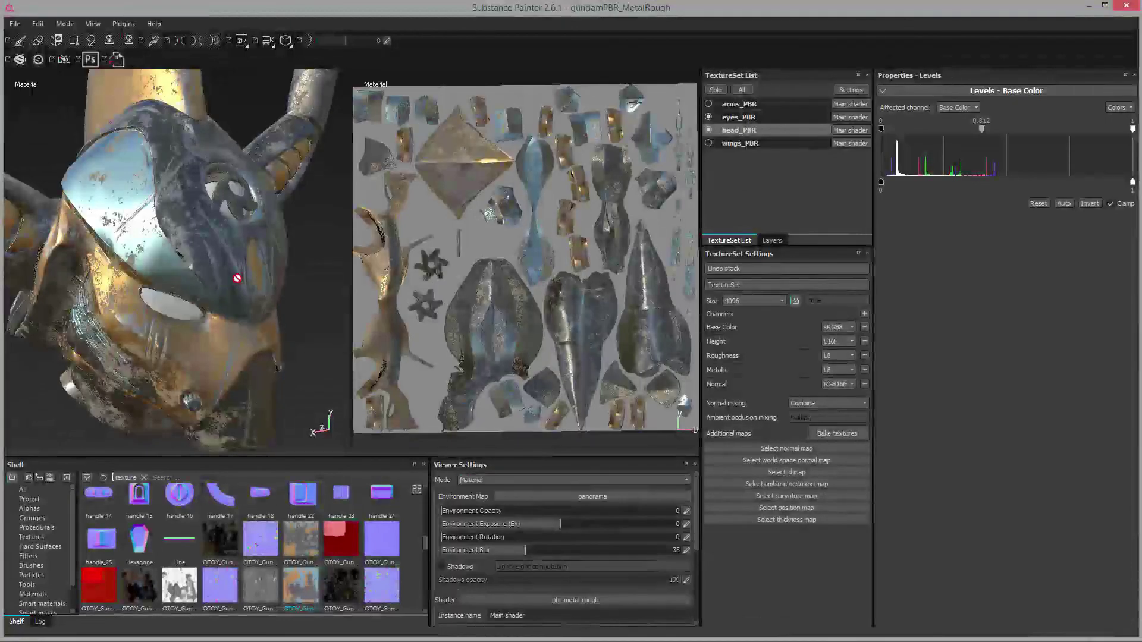
right_click_drag(110, 262, 497, 349, "alt")
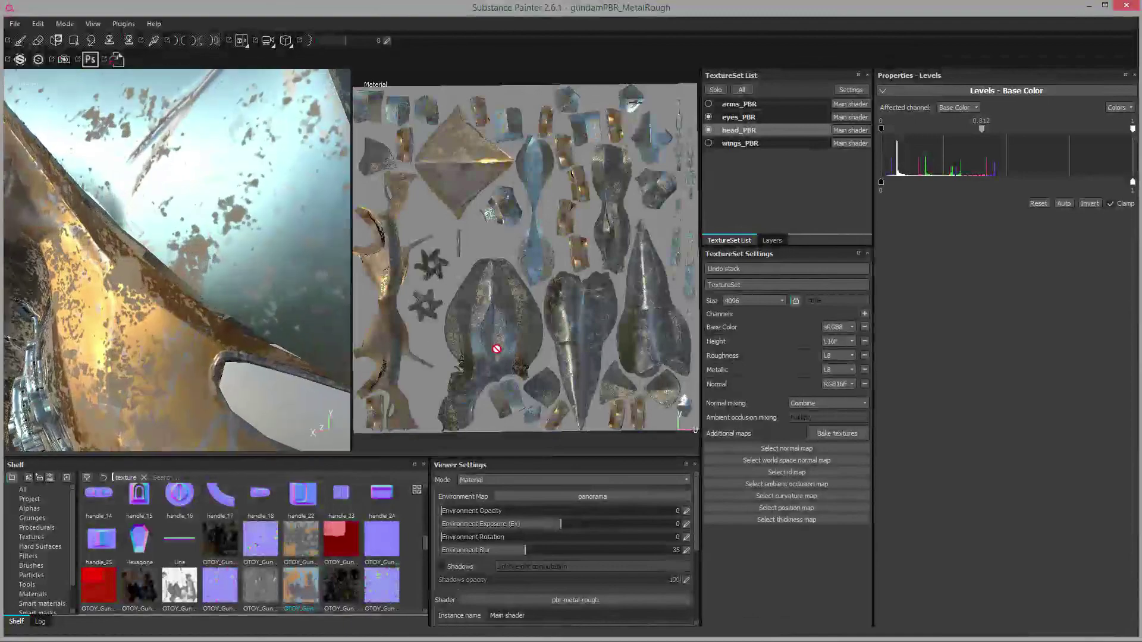
left_click_drag(255, 264, 250, 232, "alt")
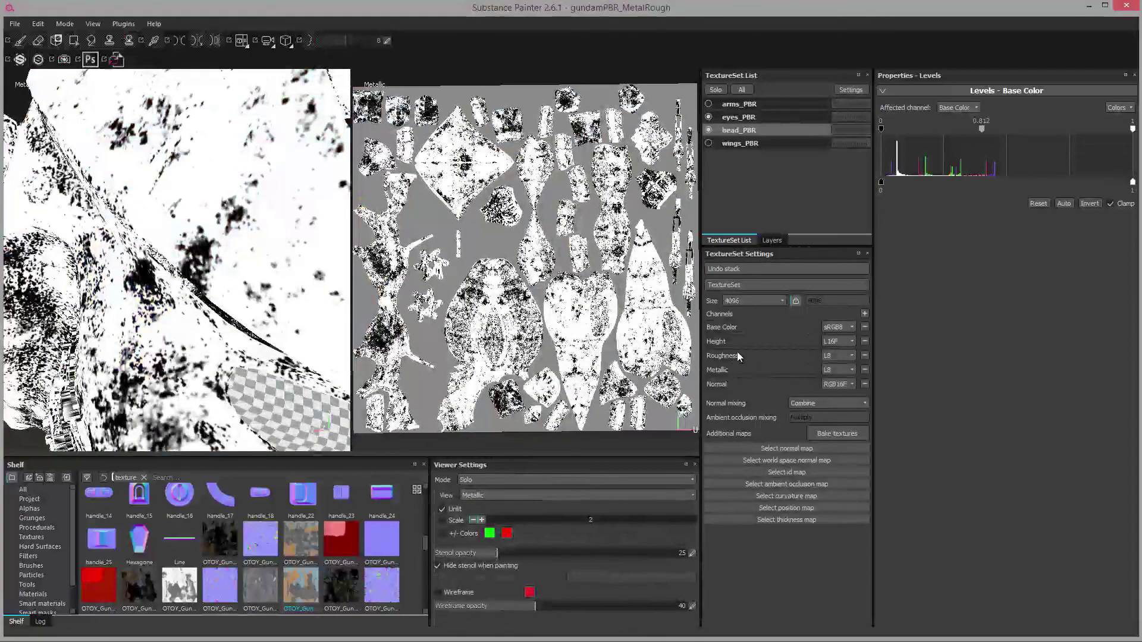
Inspect the solo Roughness channel around the head, then switch back to Material view.
left_click(515, 494)
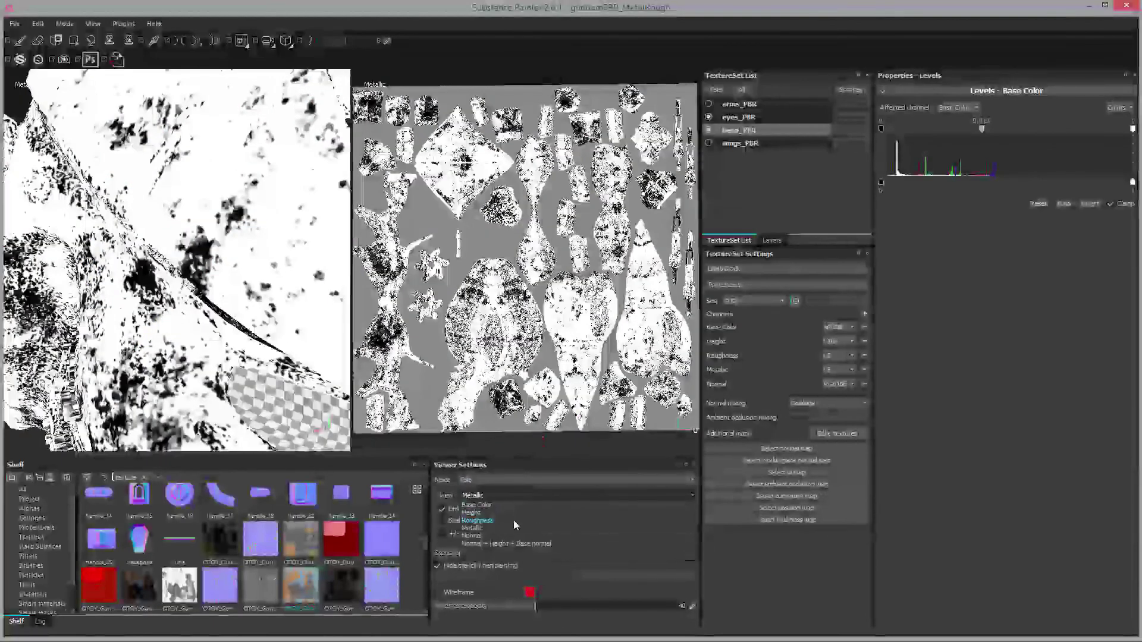
left_click(514, 521)
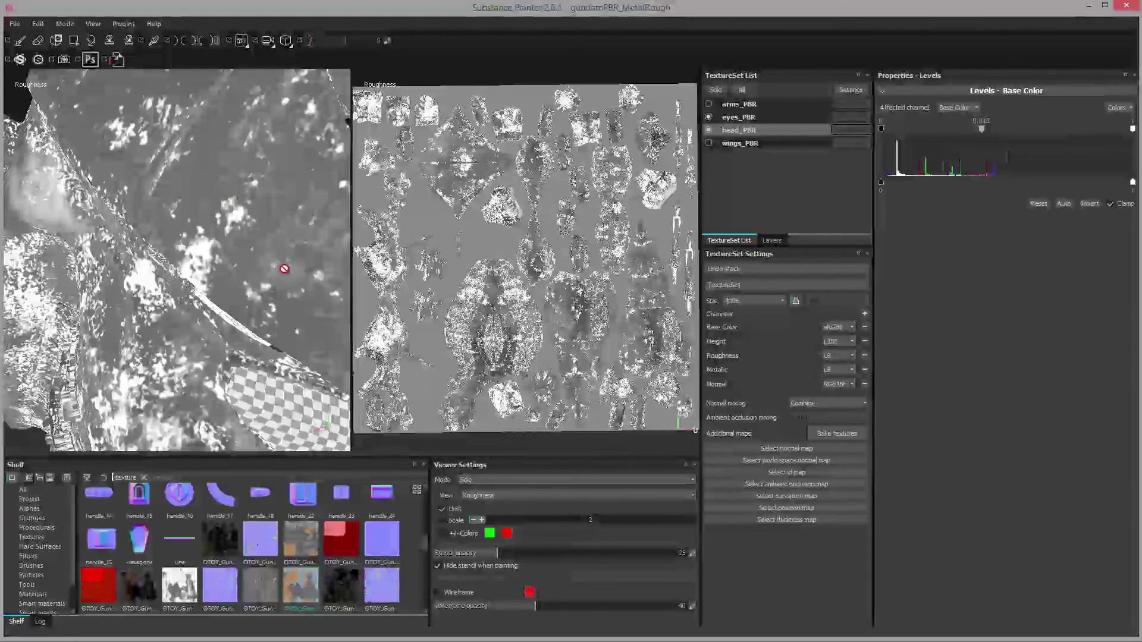
left_click_drag(298, 285, 153, 268, "alt")
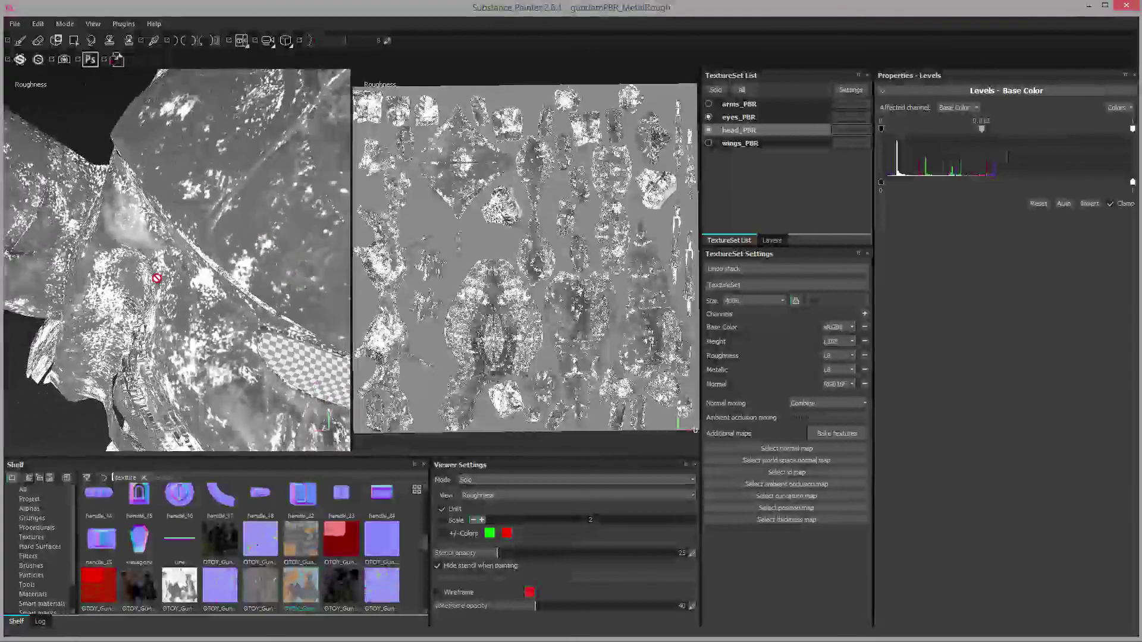
key("m")
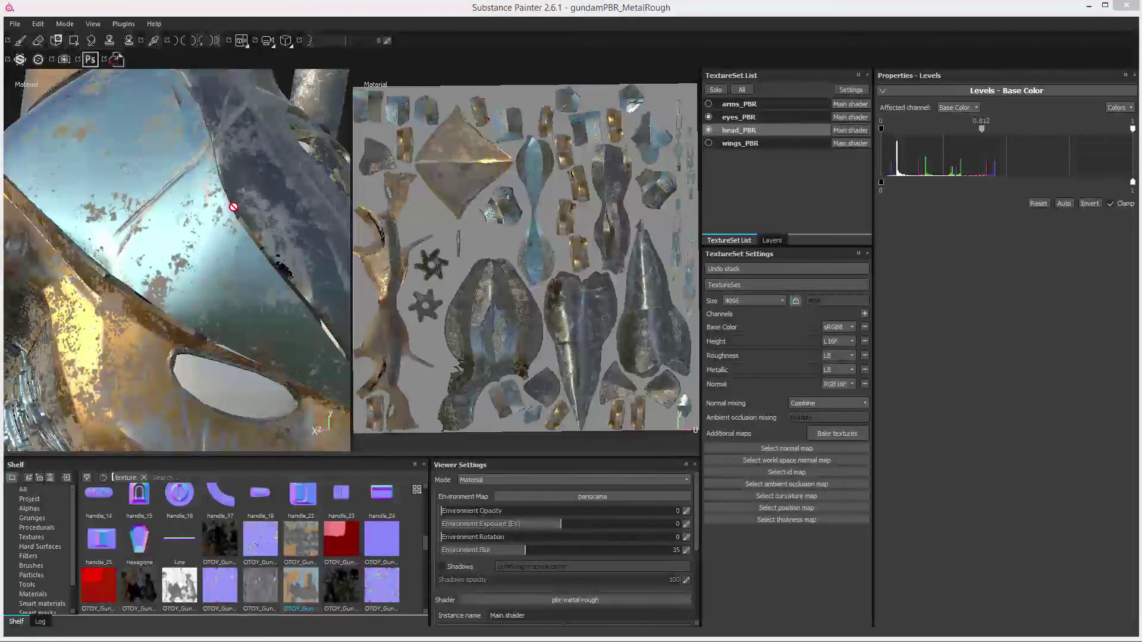
left_click(14, 24)
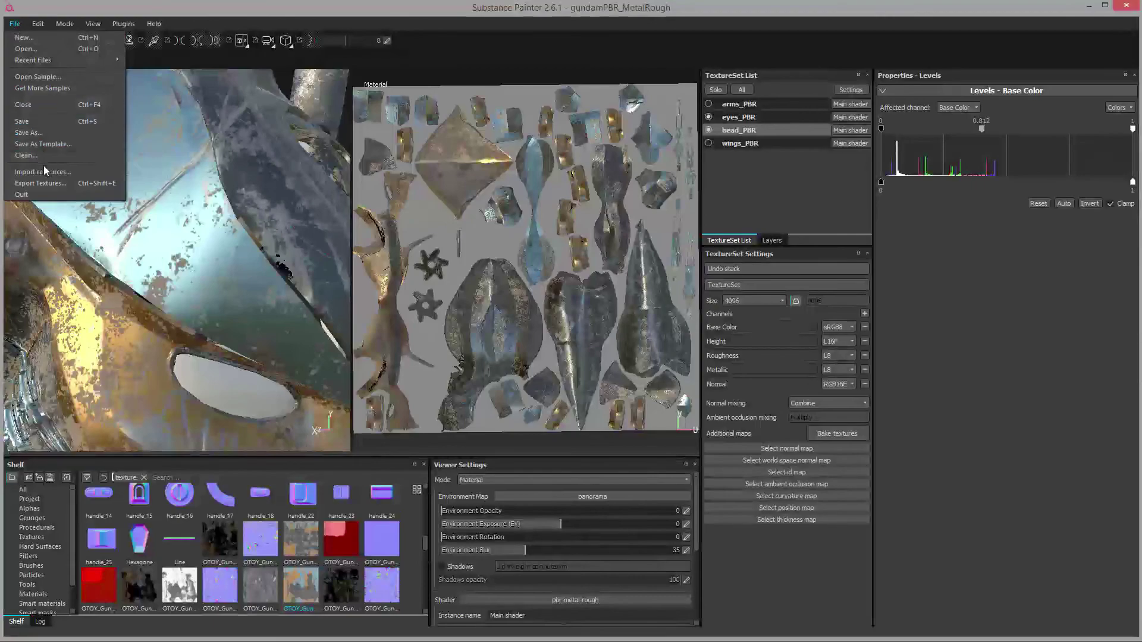
Open Export Textures and expand the head_PBR texture set's output maps.
left_click(44, 183)
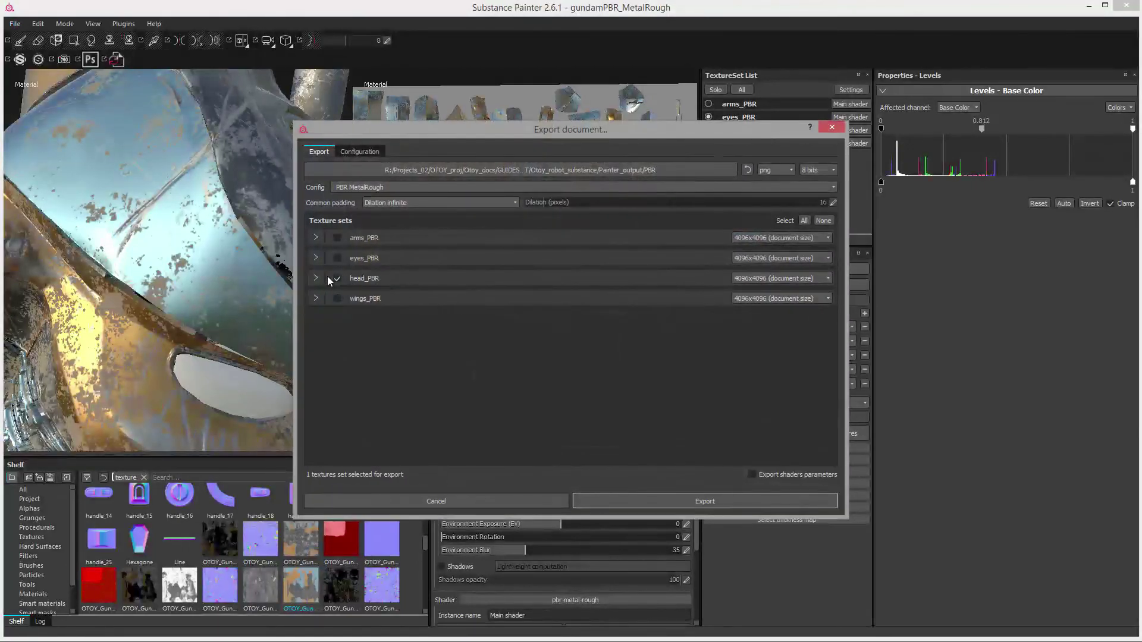
left_click(324, 278)
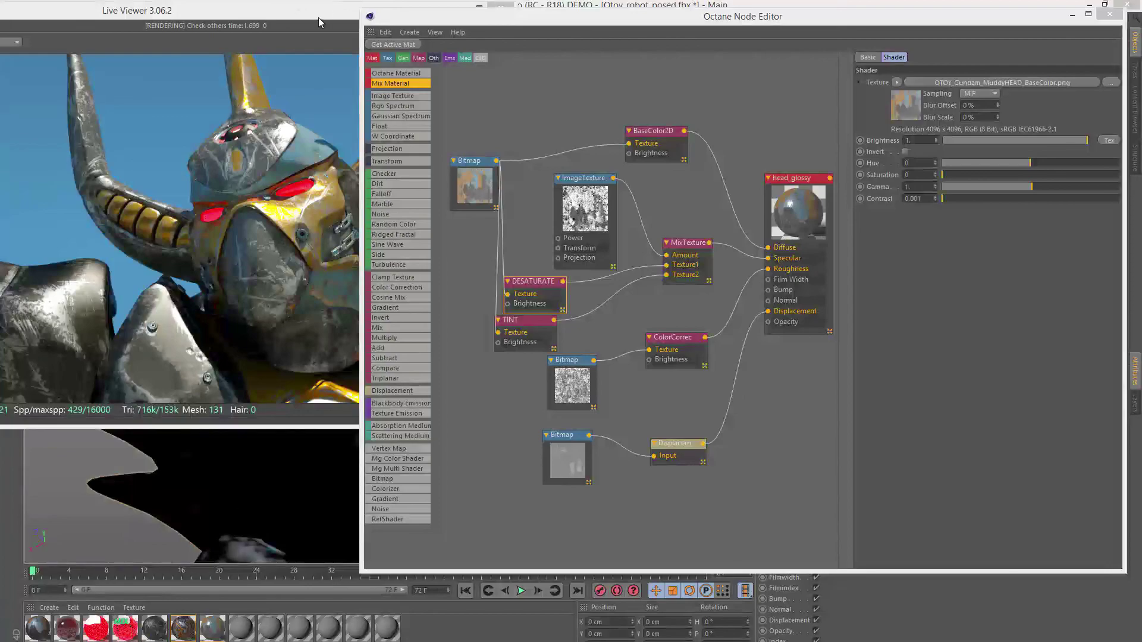
Check the Live Viewer render, then select the base colour Bitmap node in head_glossy.
left_click(318, 22)
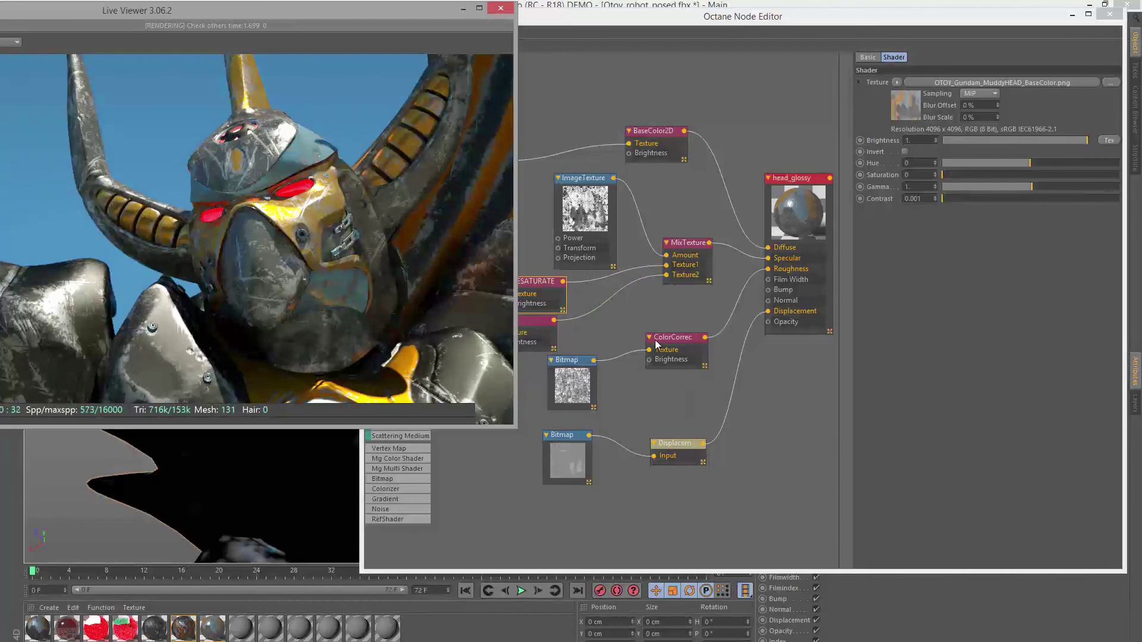
left_click(580, 433)
scroll(629, 393, "up", 3)
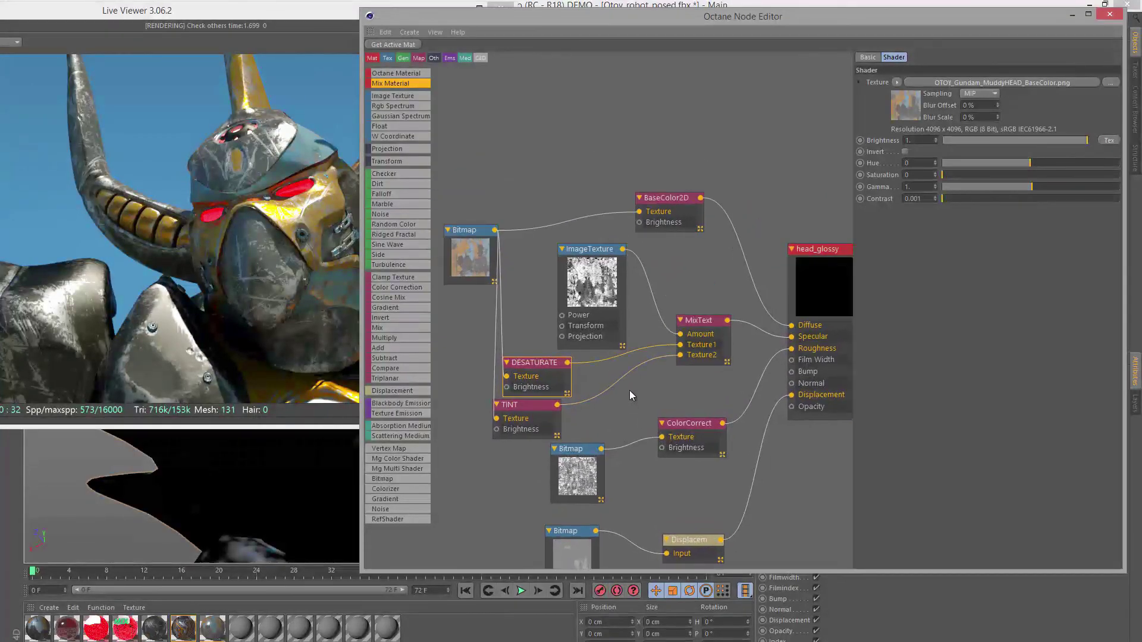
left_click(465, 213)
Preview the muddy base colour image full size from the Bitmap node.
scroll(465, 213, "up", 5)
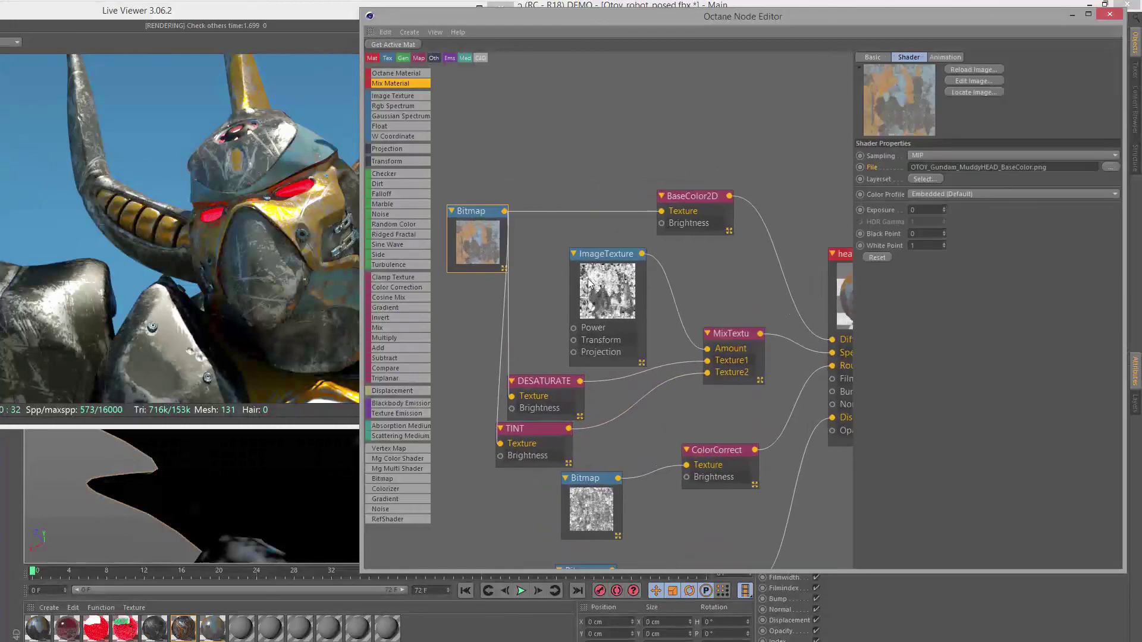
middle_click_drag(642, 303, 903, 428)
scroll(833, 393, "up", 1)
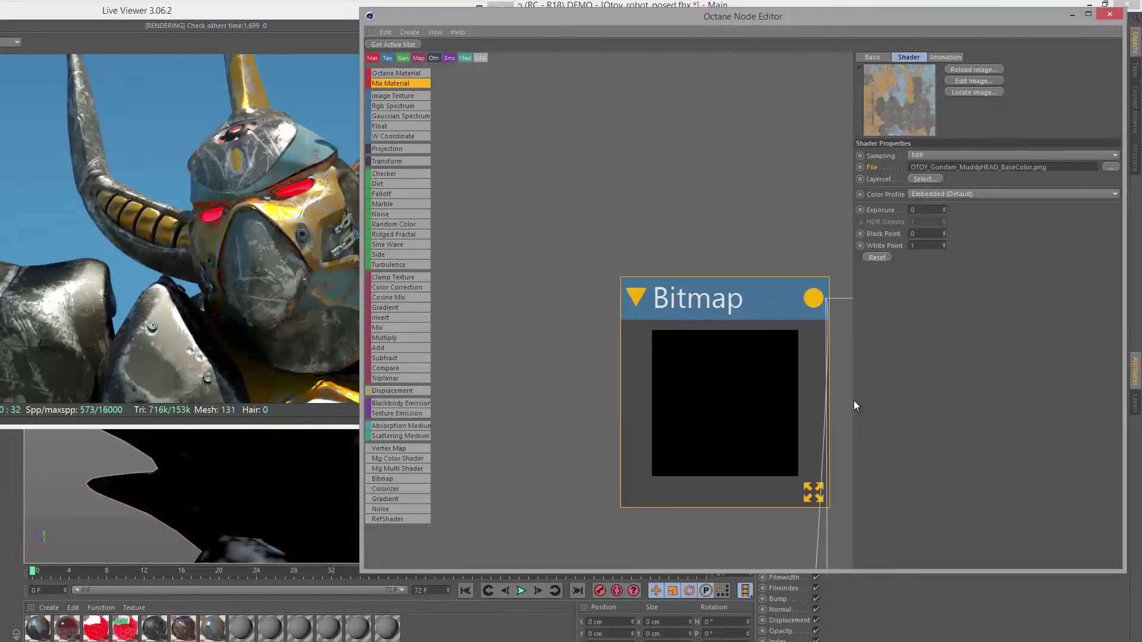
middle_click_drag(738, 360, 693, 298)
double_click(693, 297)
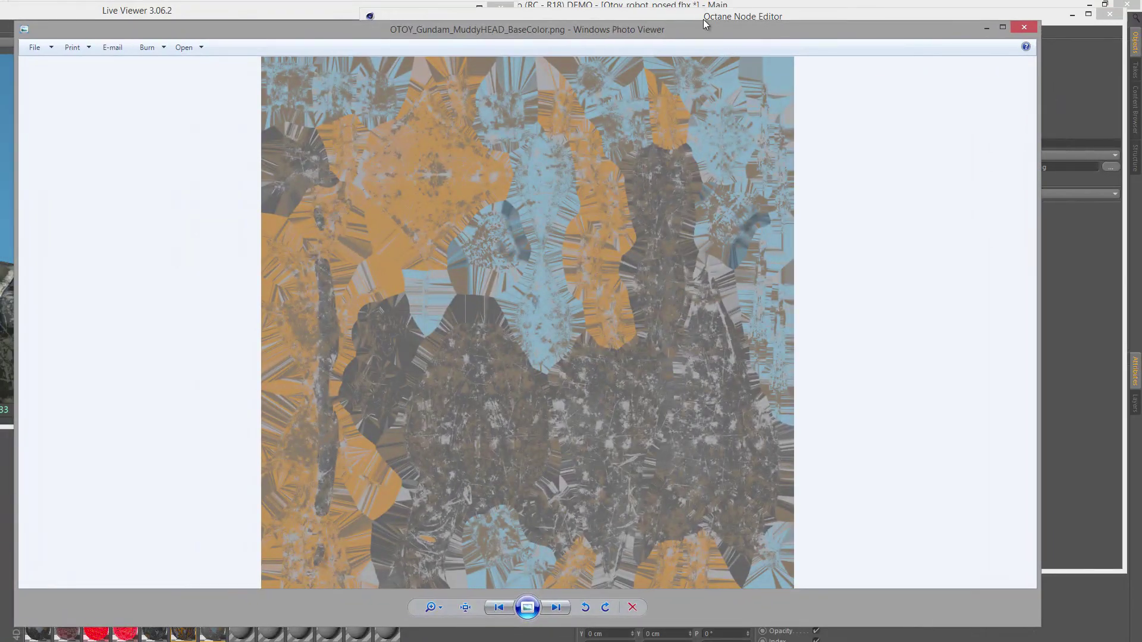
left_click(989, 27)
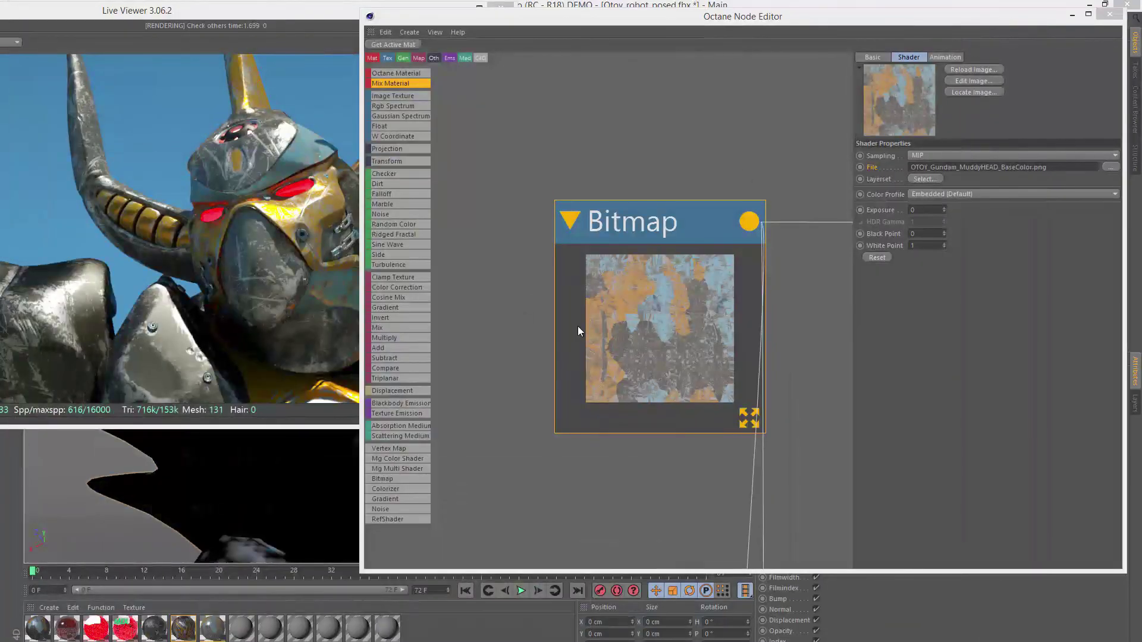
Place BaseColor2D beside the Bitmap and check its brightness 0.372 and saturation 1.203.
middle_click_drag(730, 342, 596, 354)
scroll(596, 355, "down", 2)
right_click_drag(394, 341, 90, 336, "alt")
middle_click_drag(783, 394, 686, 401)
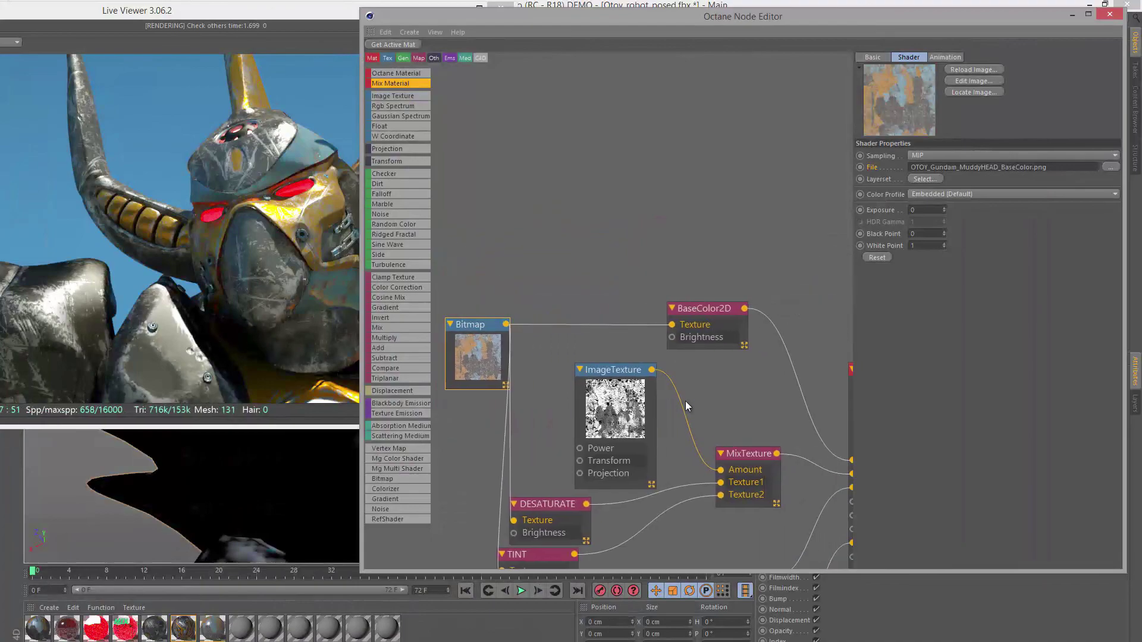
left_click_drag(705, 308, 651, 285)
scroll(668, 345, "down", 3)
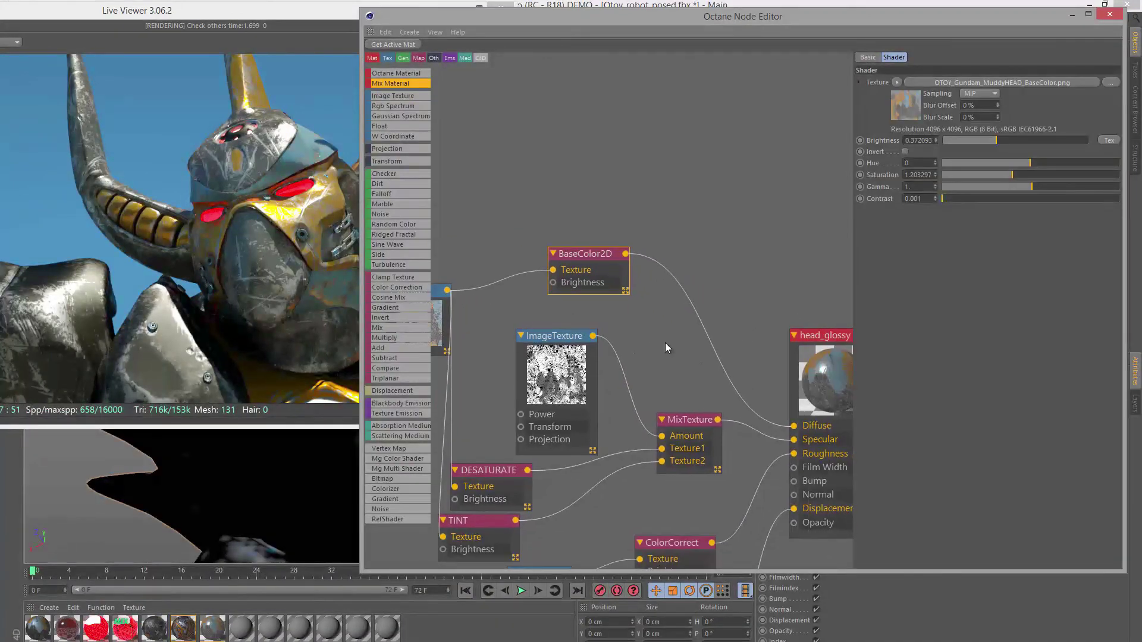
middle_click_drag(633, 335, 634, 190)
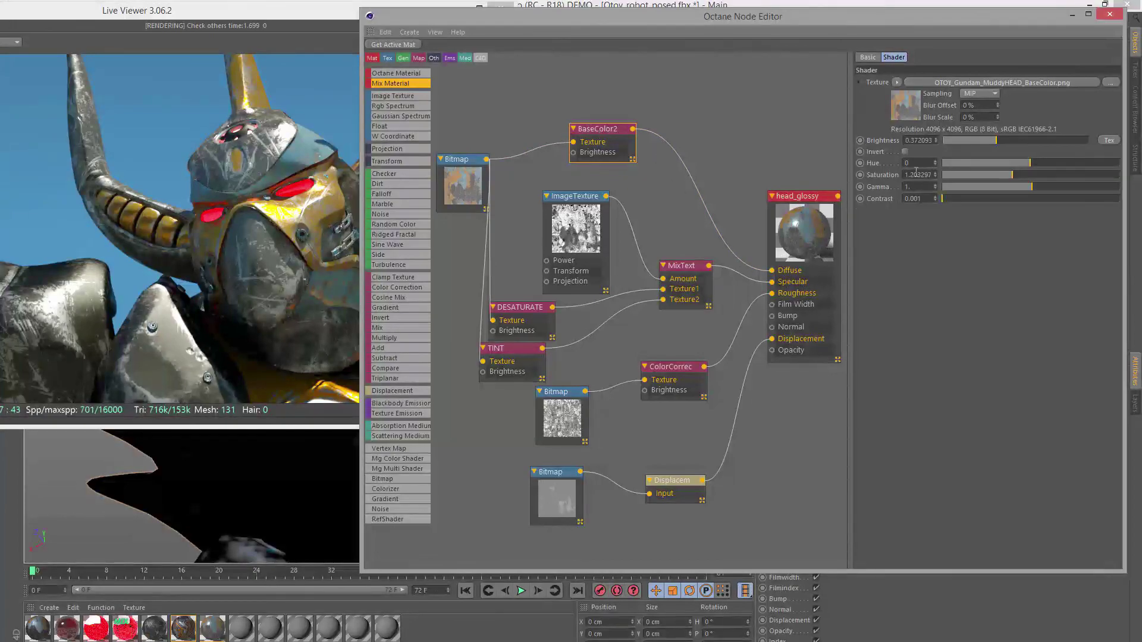
left_click_drag(929, 172, 883, 144)
left_click(581, 129)
Zoom into the head_glossy material's inputs, select the base-colour Bitmap, and check the Live Viewer render.
right_click(593, 126)
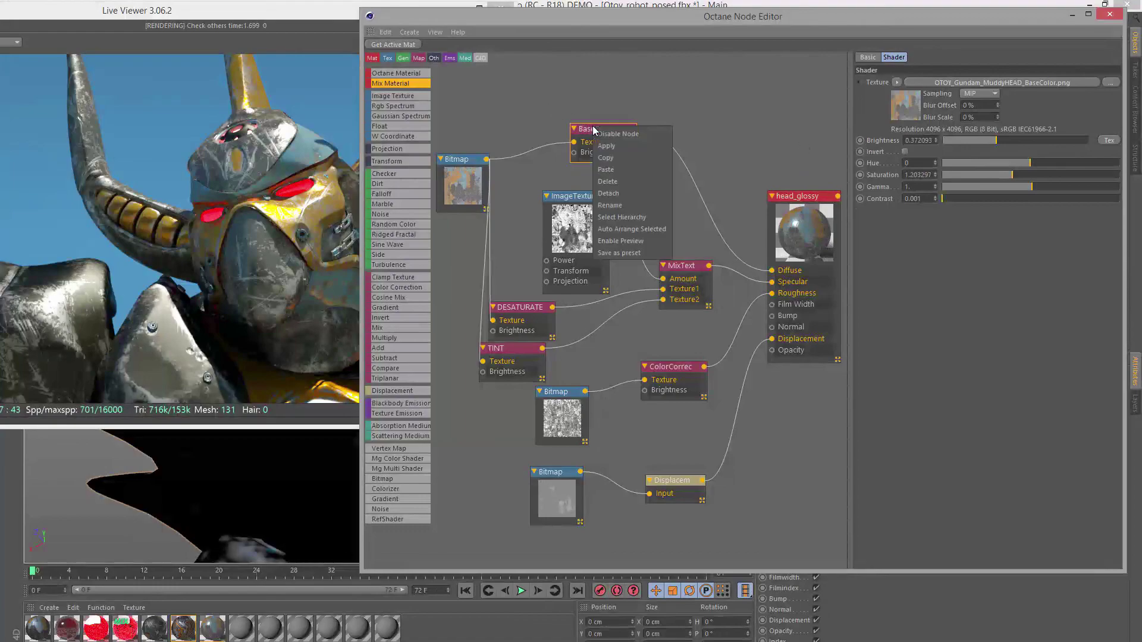
left_click(615, 184)
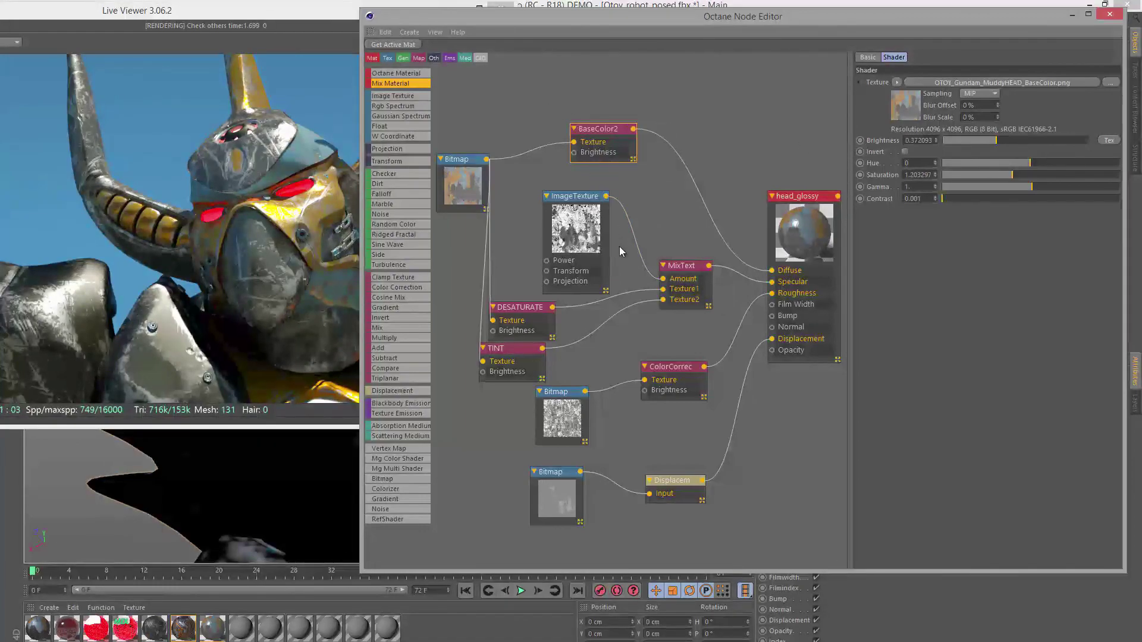
scroll(641, 235, "down", 2)
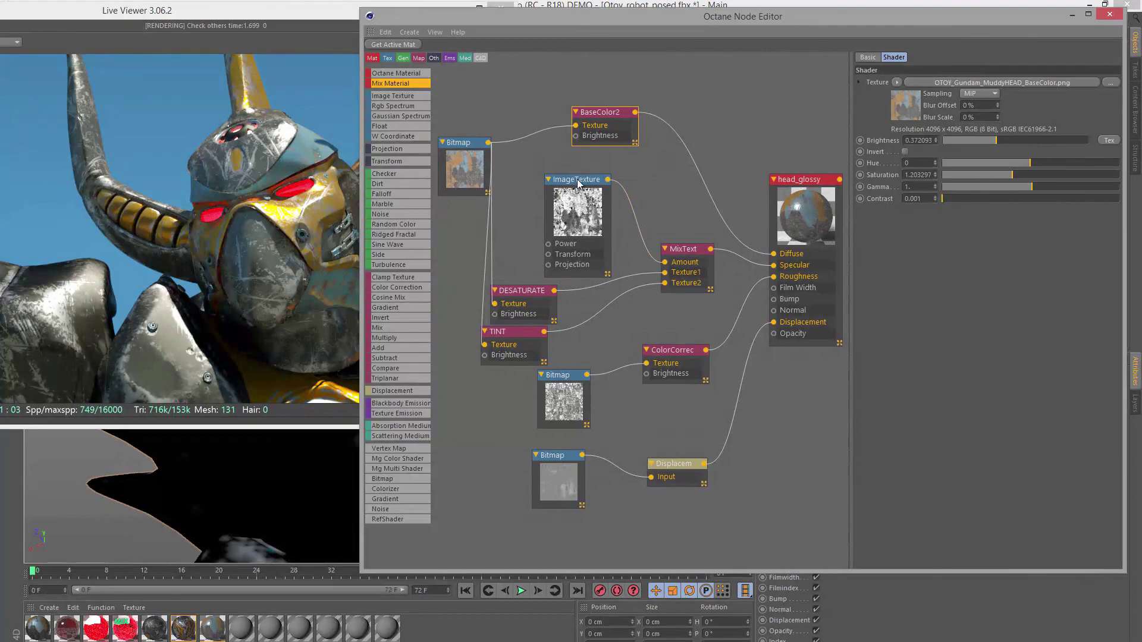
middle_click_drag(803, 261, 612, 304, "alt")
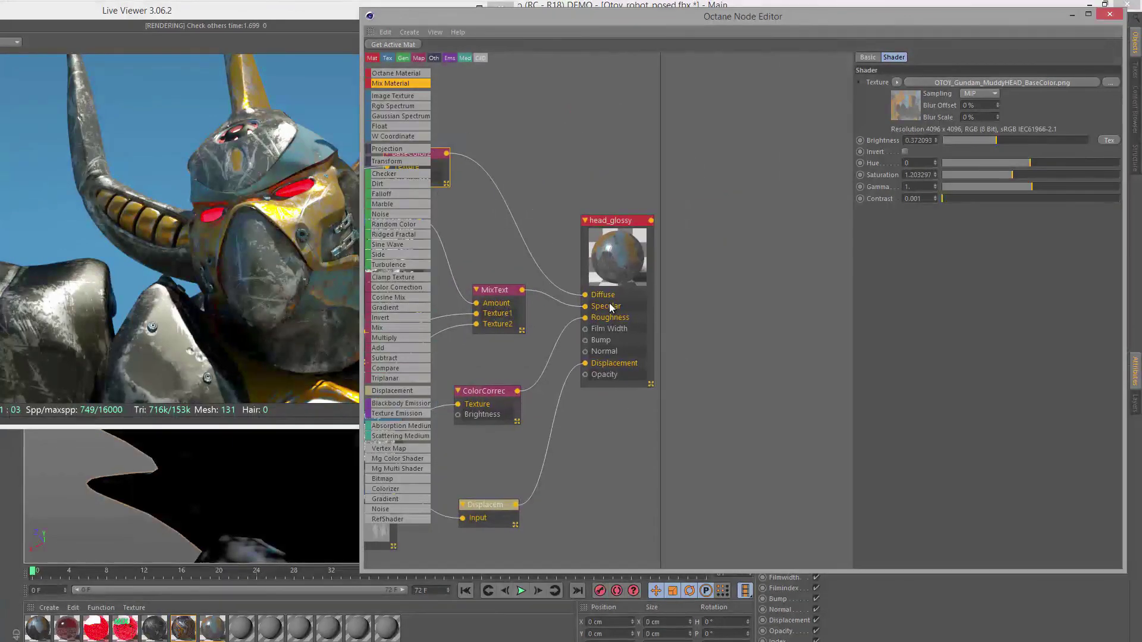
right_click_drag(612, 303, 928, 466, "alt")
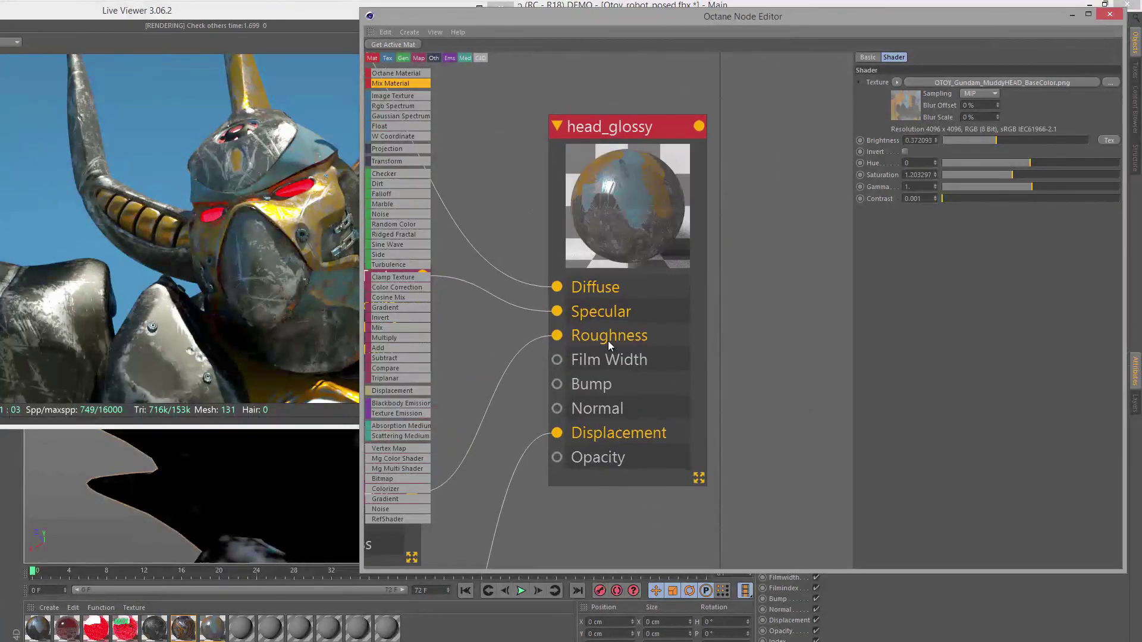
scroll(594, 291, "down", 6)
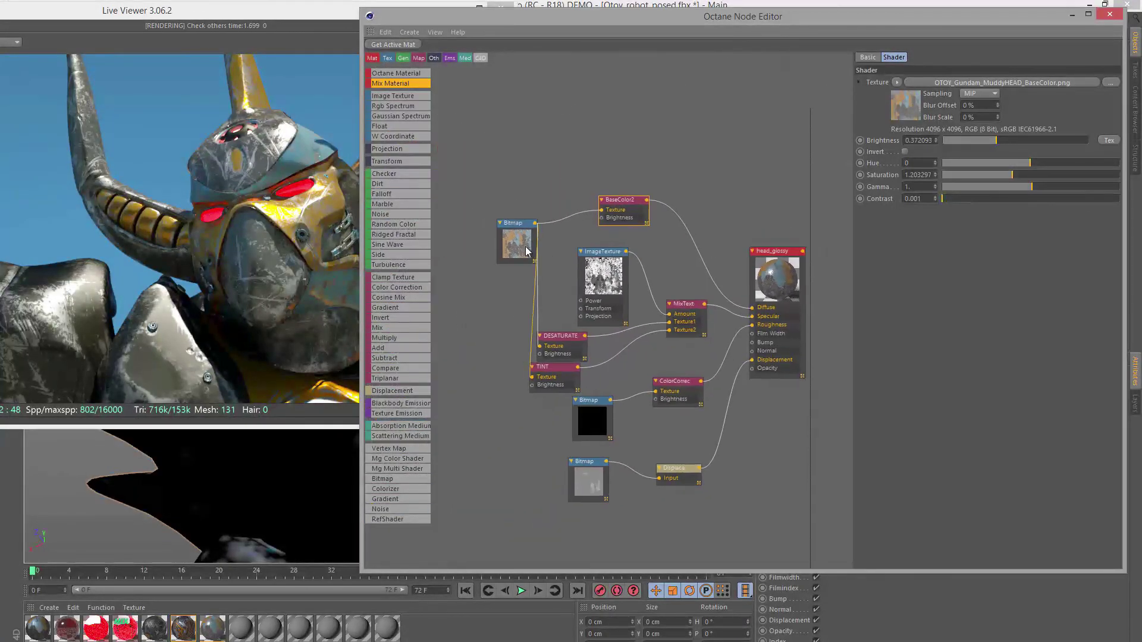
left_click(516, 241)
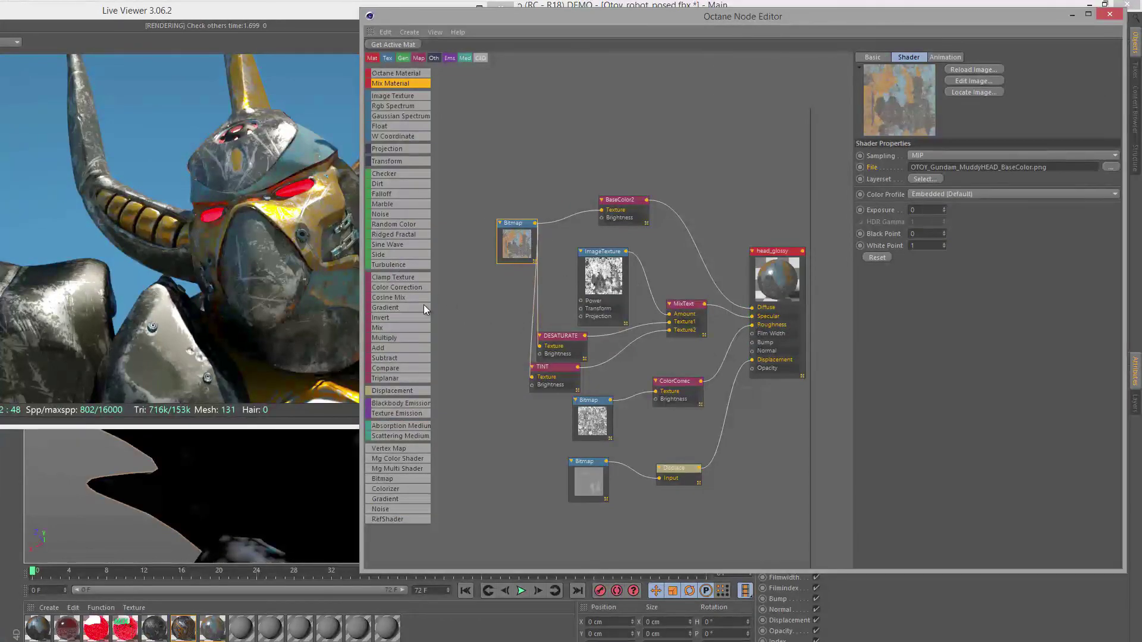
left_click(314, 24)
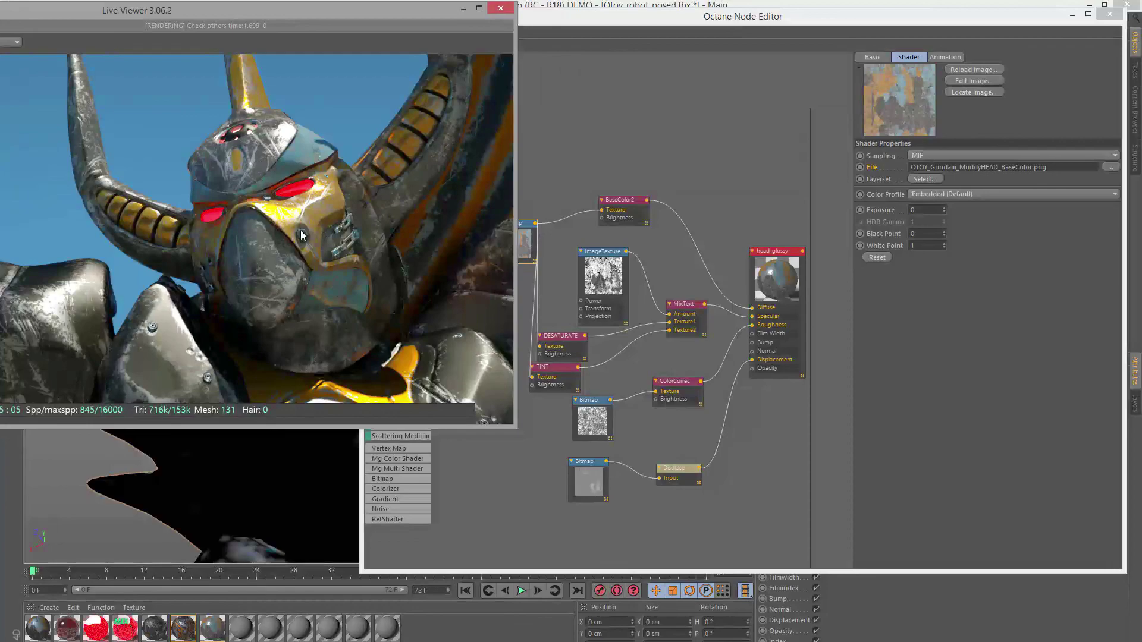
Pan the graph to locate the ImageTexture node and the base-colour Bitmap among the lower nodes.
left_click(627, 303)
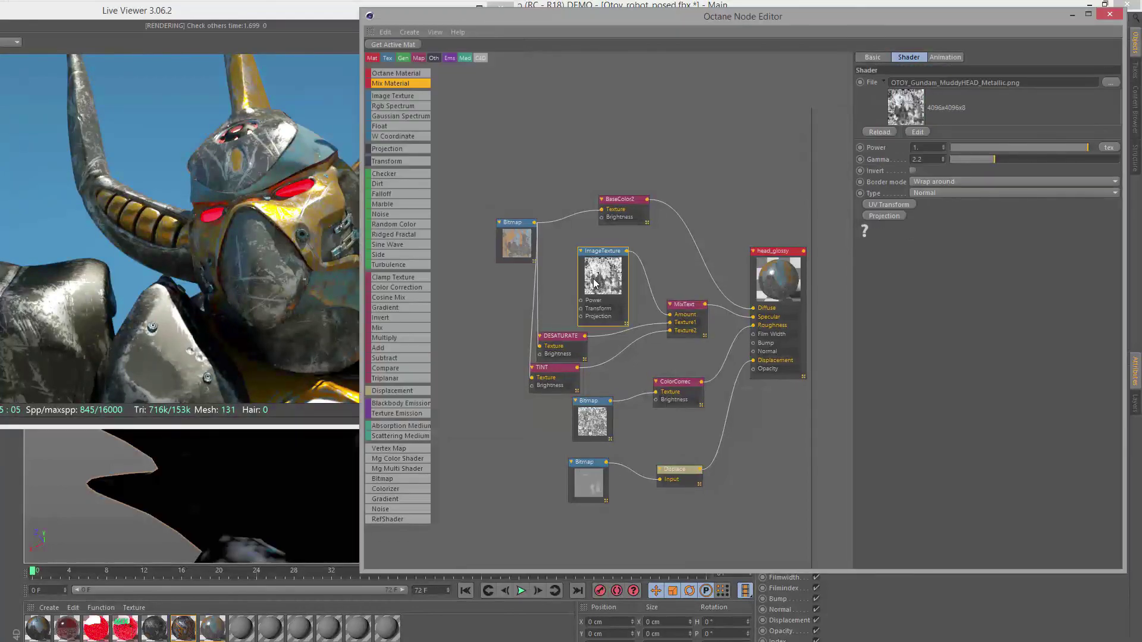
scroll(619, 303, "up", 5)
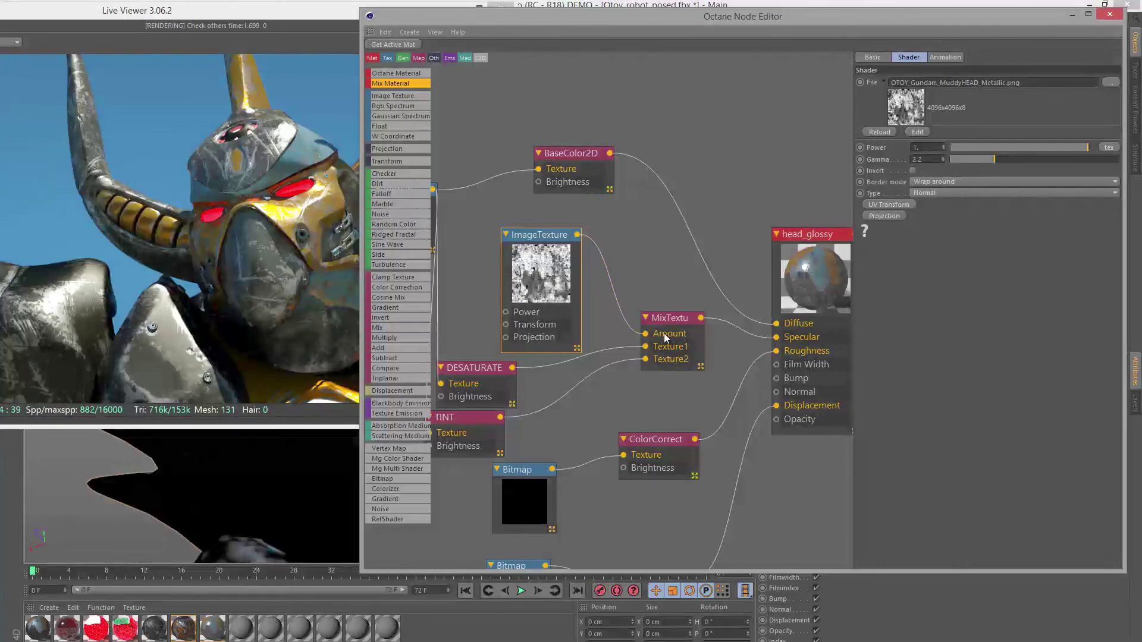
middle_click_drag(652, 340, 685, 298)
scroll(685, 296, "down", 2)
left_click(470, 197)
scroll(469, 198, "up", 4)
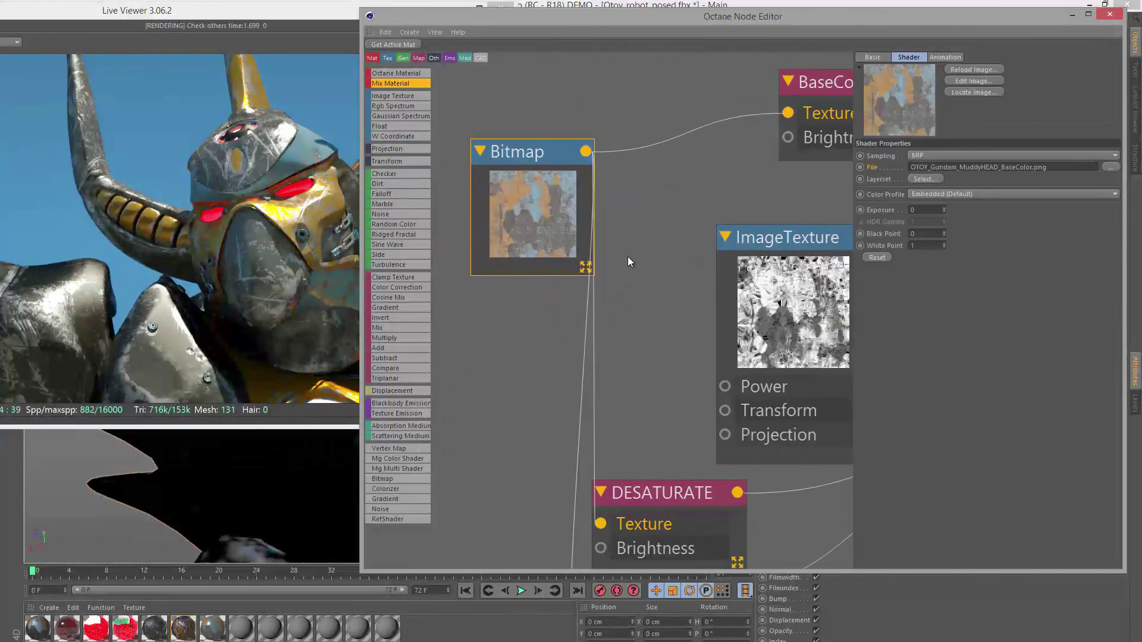
Move the base-colour Bitmap down-left beside DESATURATE and TINT, nudge TINT right, and select DESATURATE.
left_click_drag(561, 233, 413, 533)
scroll(572, 408, "down", 3)
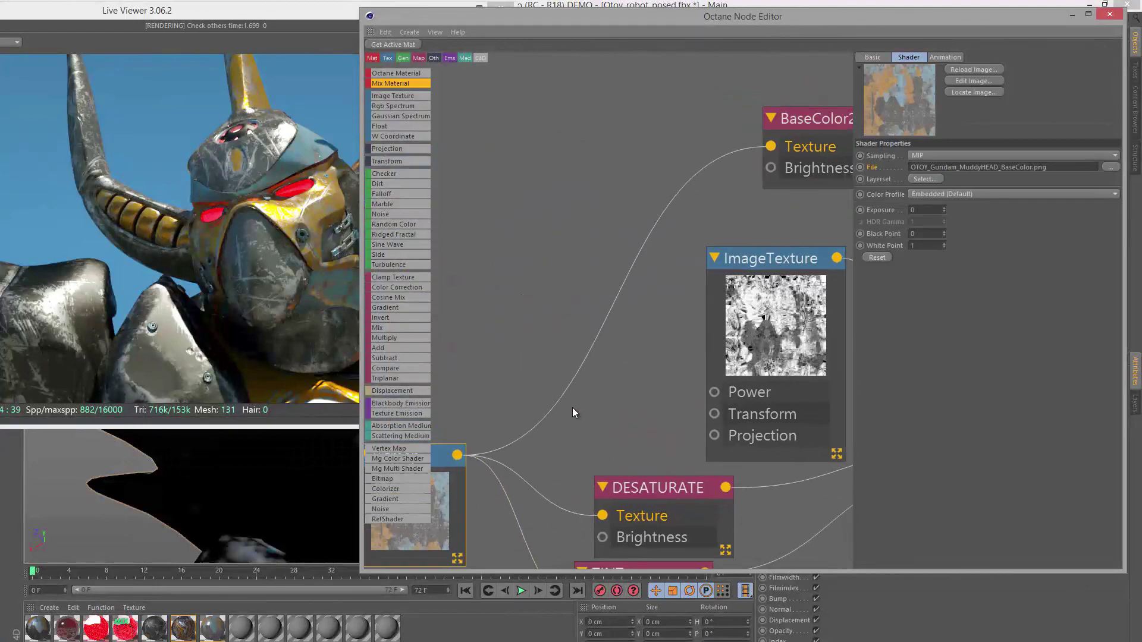
middle_click_drag(560, 409, 563, 221)
scroll(623, 250, "up", 2)
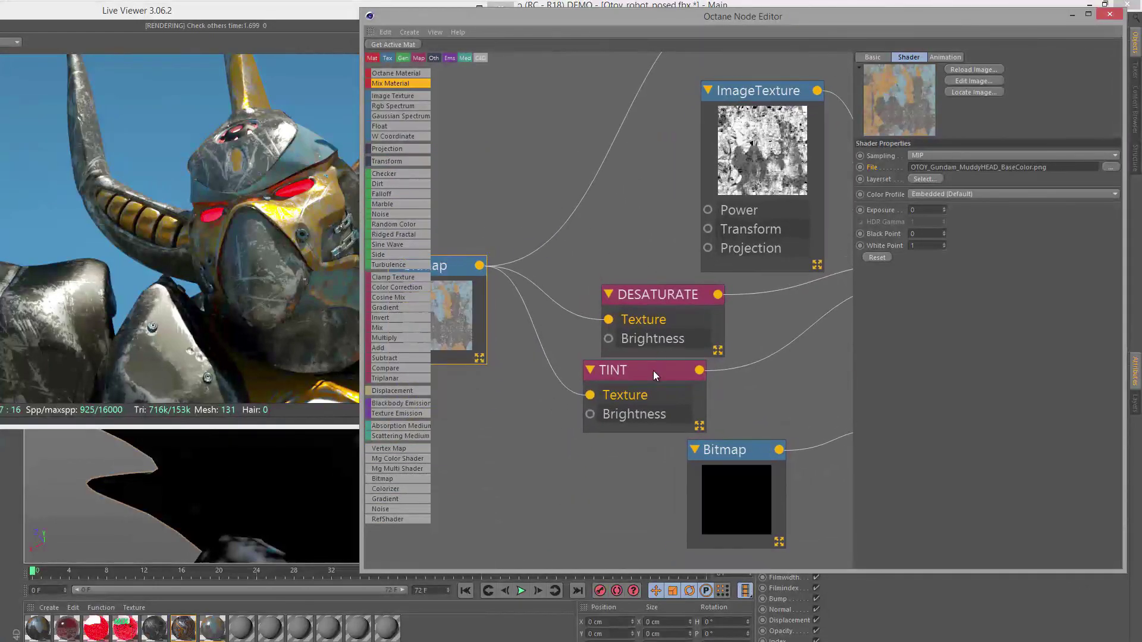
left_click_drag(656, 370, 679, 373)
left_click(673, 298)
scroll(690, 304, "up", 3)
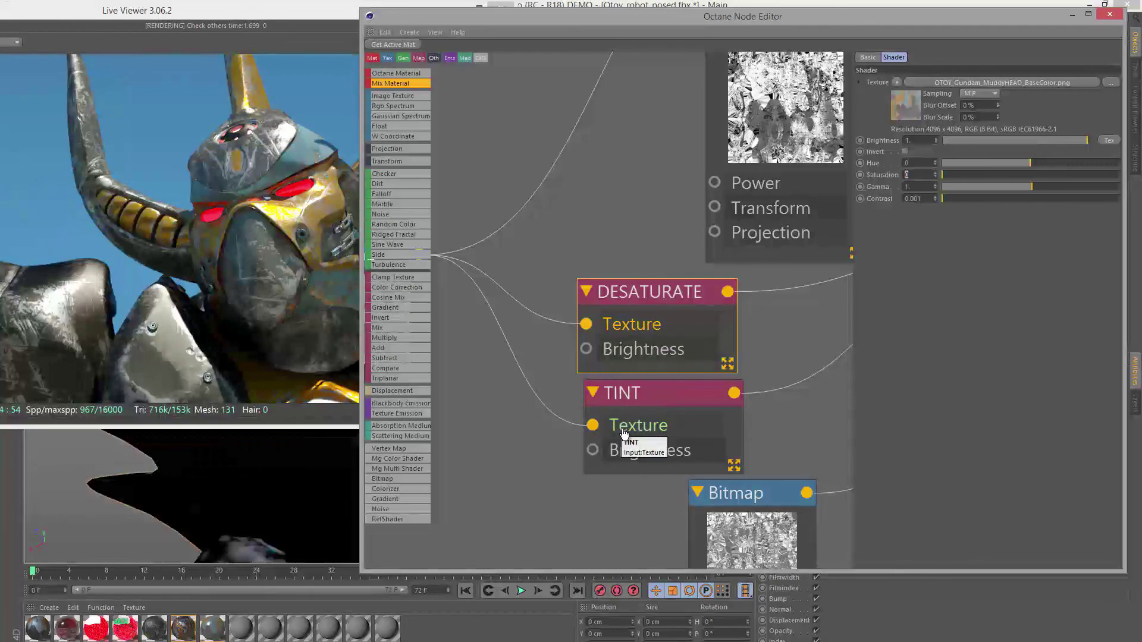
Give the TINT node saturation 1.1 and brightness about 0.584, rechecking DESATURATE's values afterwards.
left_click(681, 397)
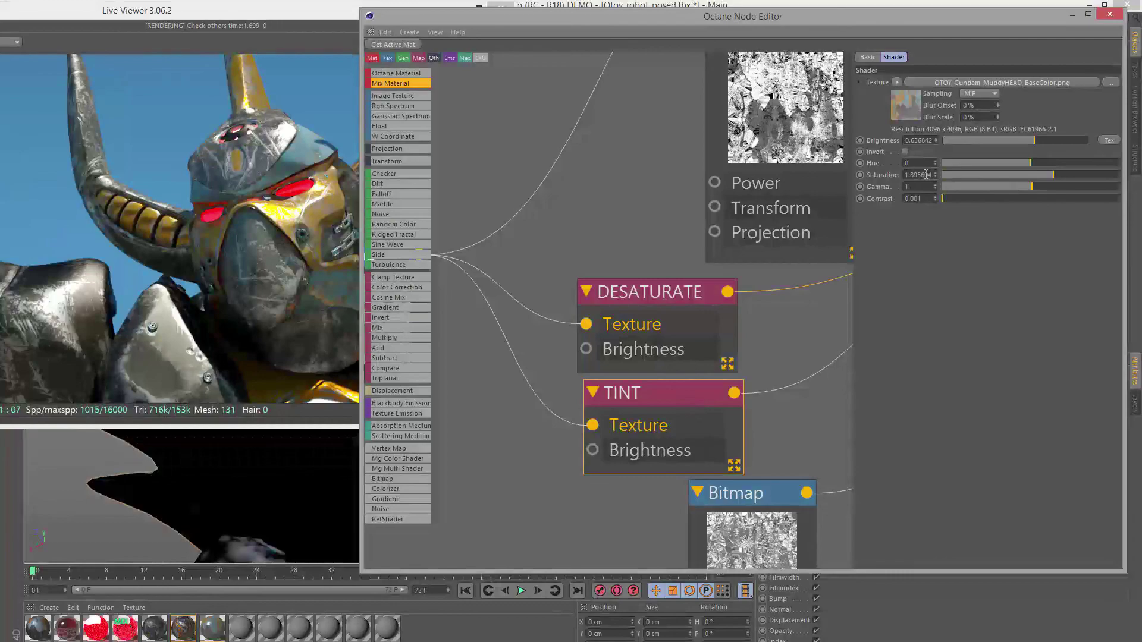
left_click_drag(926, 175, 896, 175)
type("1.1")
key("Return")
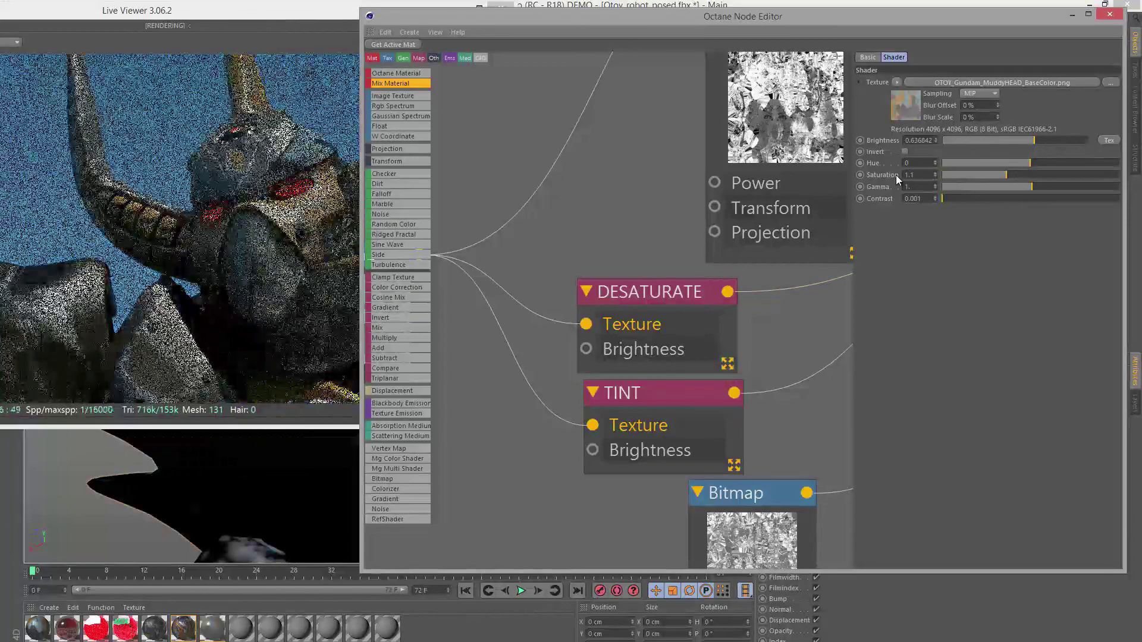
left_click(1026, 140)
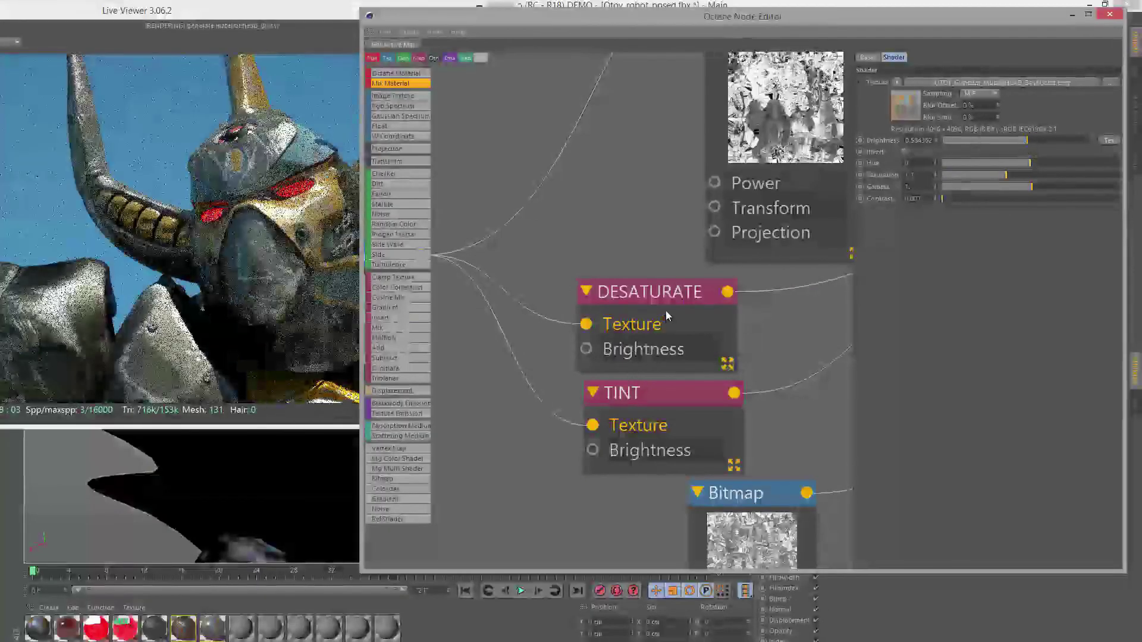
left_click(673, 299)
left_click(656, 392)
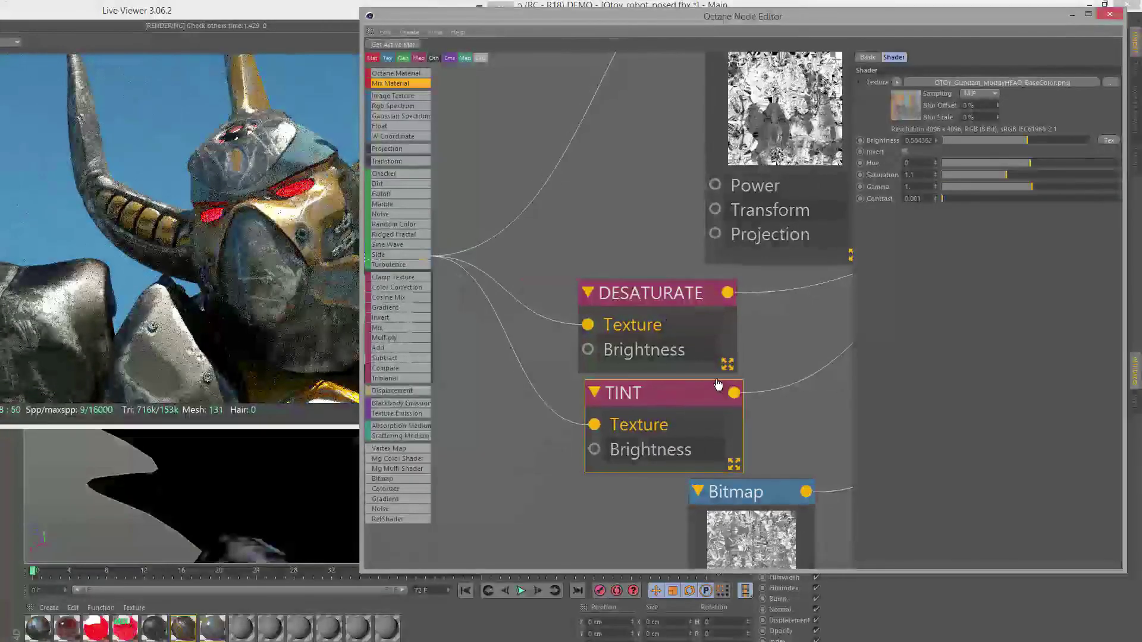
scroll(613, 351, "down", 2)
scroll(623, 332, "down", 3)
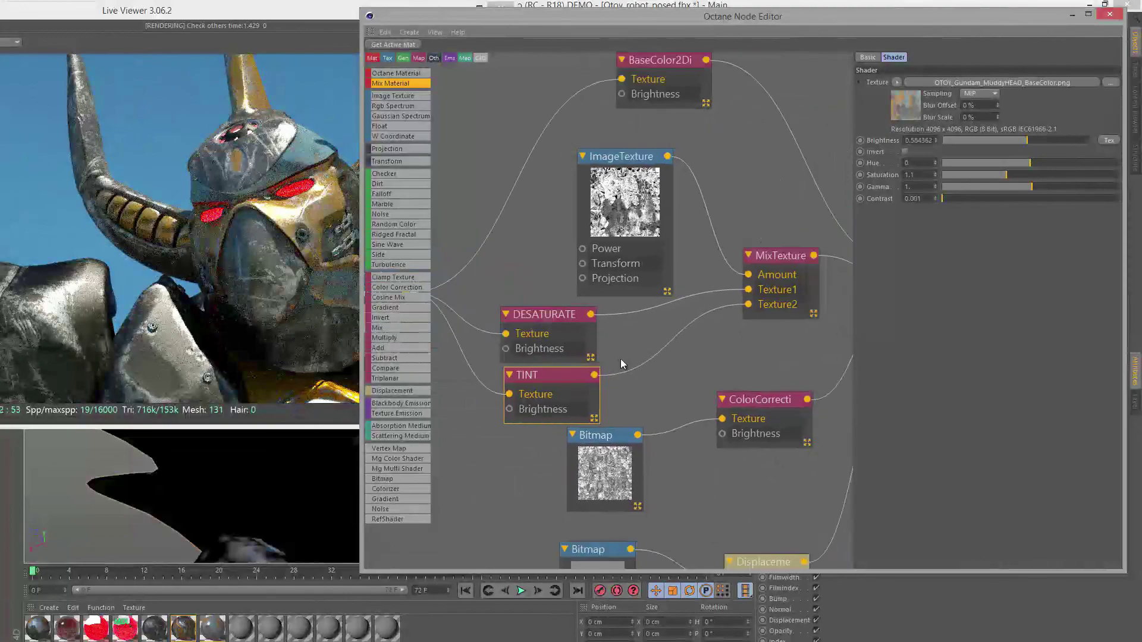
left_click(759, 259)
middle_click_drag(750, 278, 679, 326)
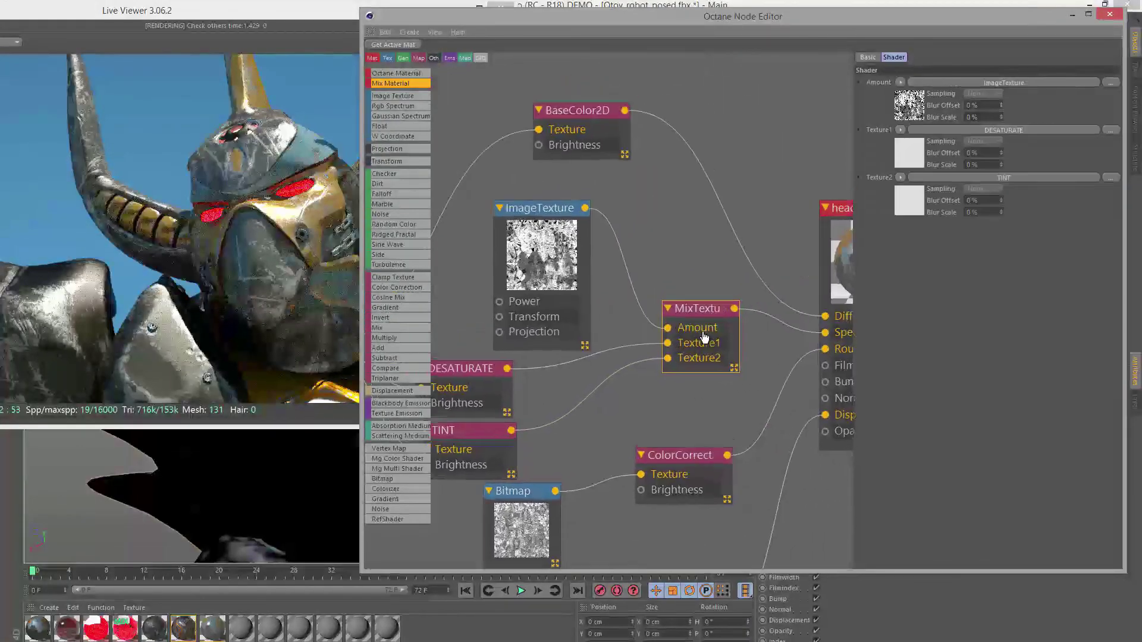
scroll(559, 222, "up", 1)
middle_click_drag(560, 222, 539, 240)
left_click(526, 227)
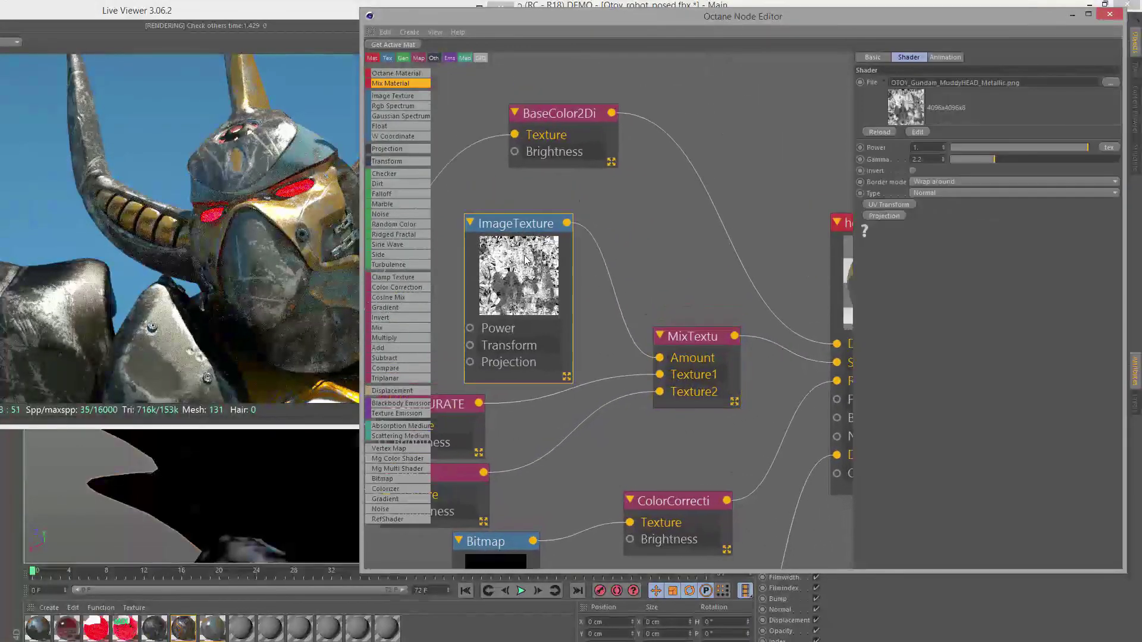
scroll(529, 280, "up", 1)
scroll(562, 266, "up", 1)
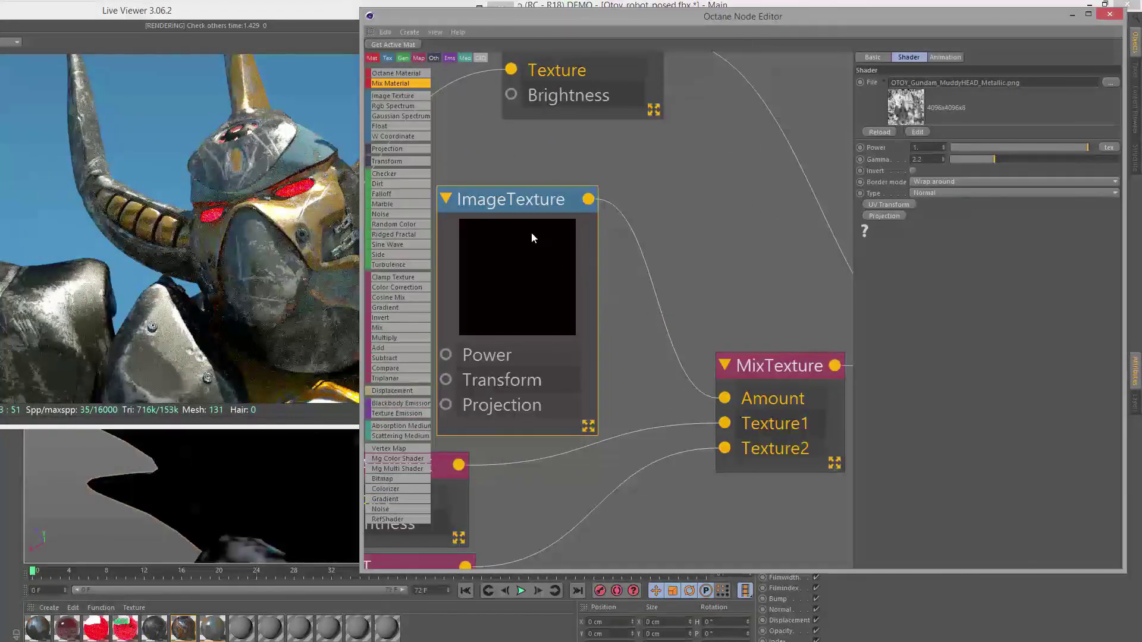
left_click(637, 246)
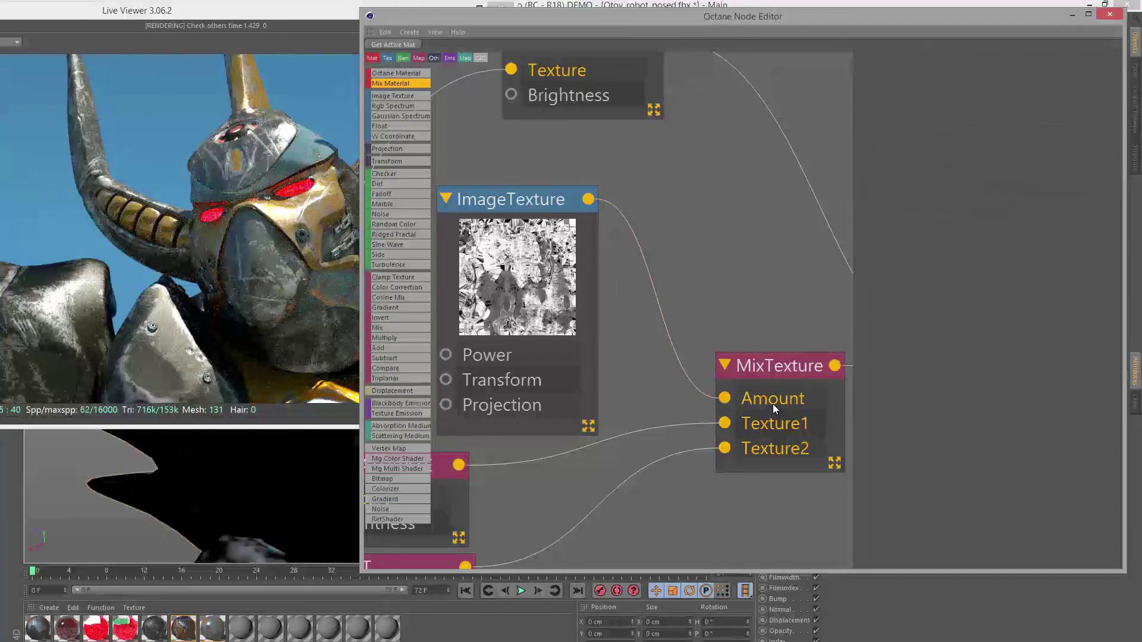
scroll(773, 403, "down", 2)
middle_click_drag(711, 377, 568, 352)
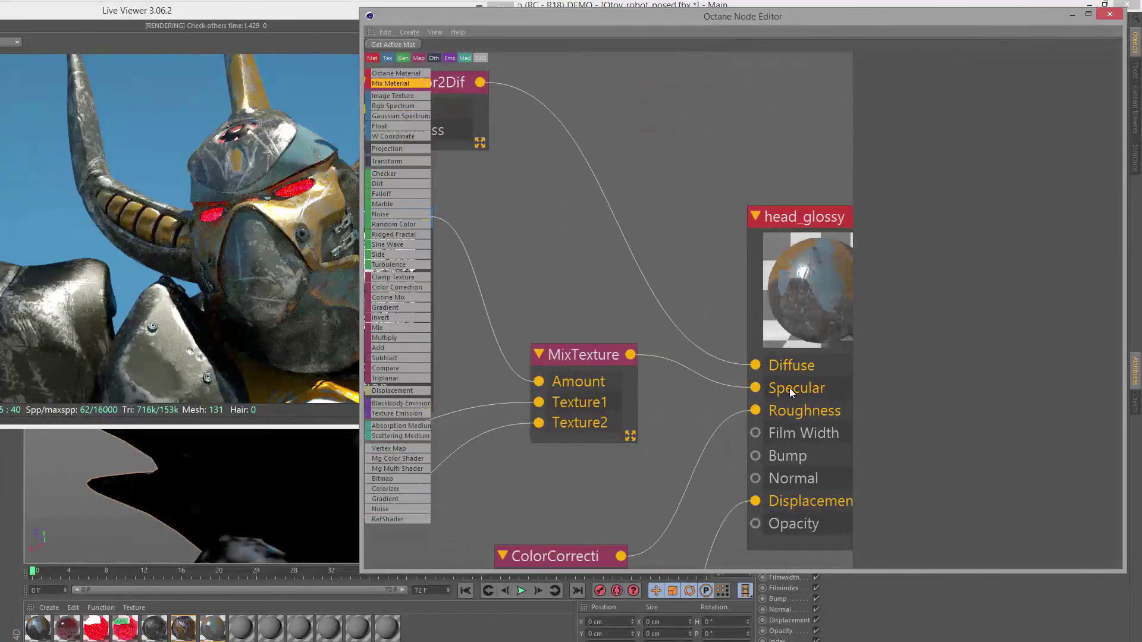
middle_click_drag(790, 388, 680, 384)
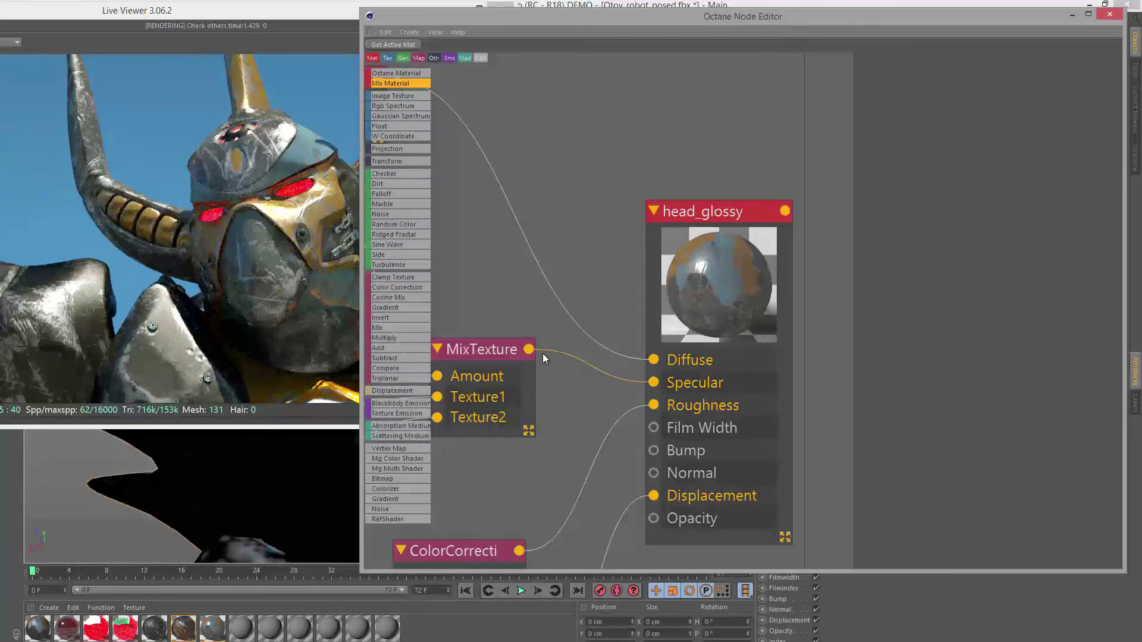
scroll(640, 331, "down", 5)
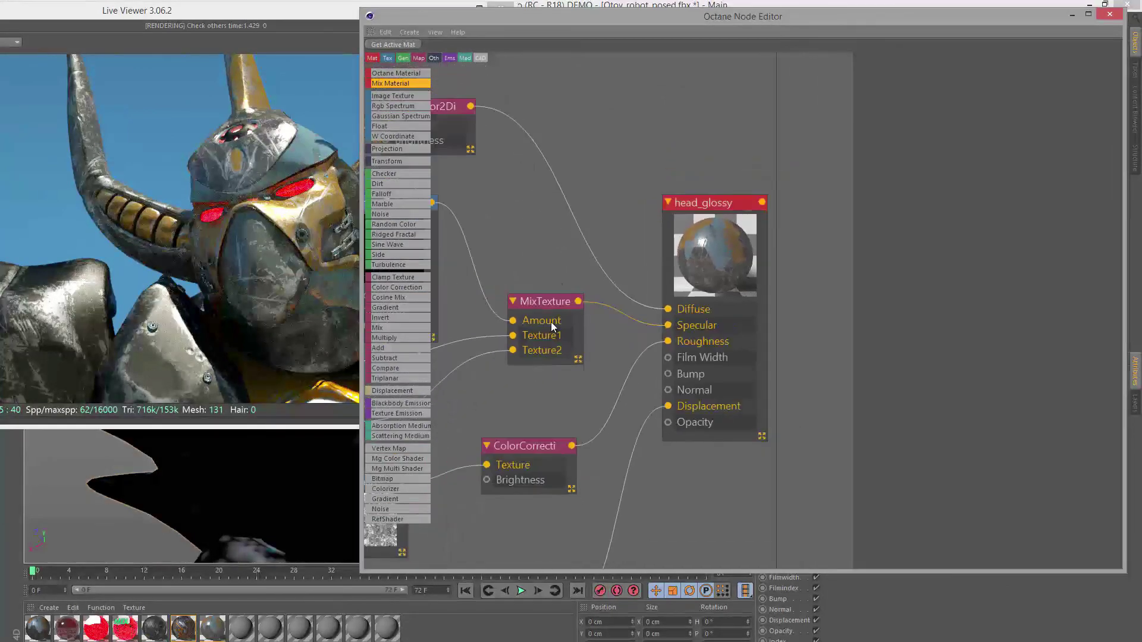
middle_click_drag(625, 308, 674, 231)
scroll(703, 262, "down", 2)
scroll(688, 242, "up", 2)
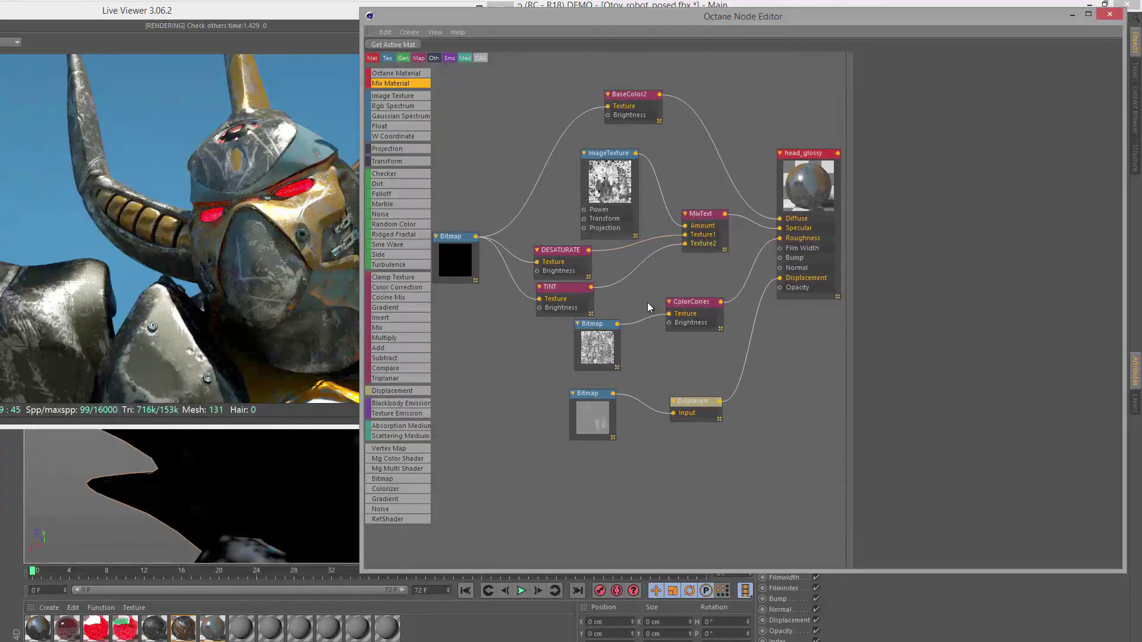
Raise the TINT saturation to about 1.56 and inspect the roughness Bitmap node.
left_click(571, 288)
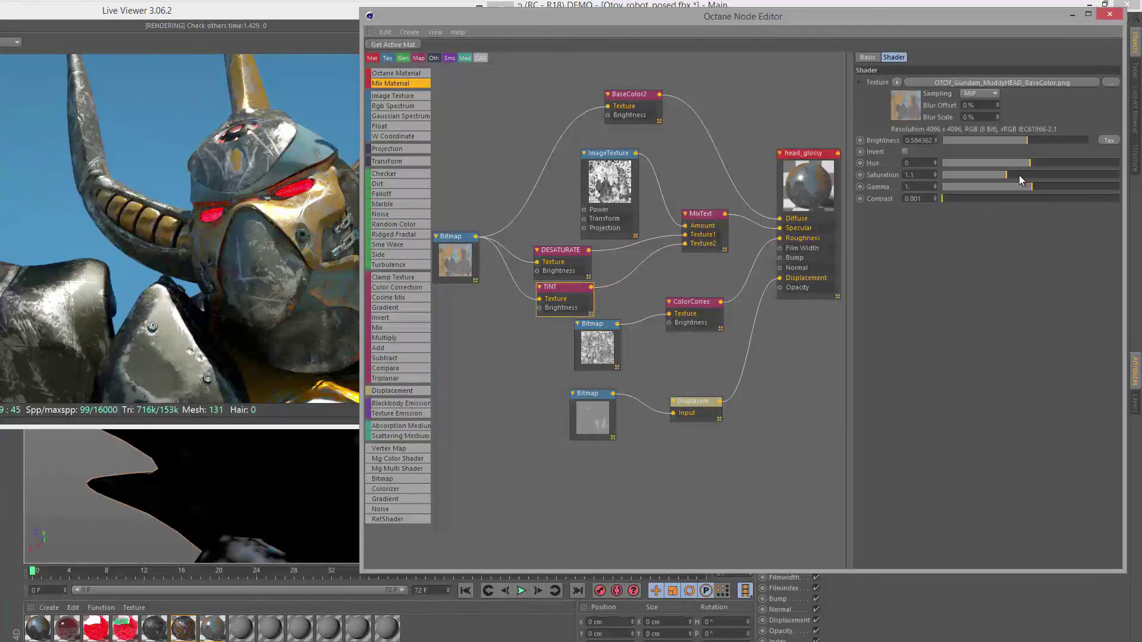
left_click_drag(1019, 175, 1033, 175)
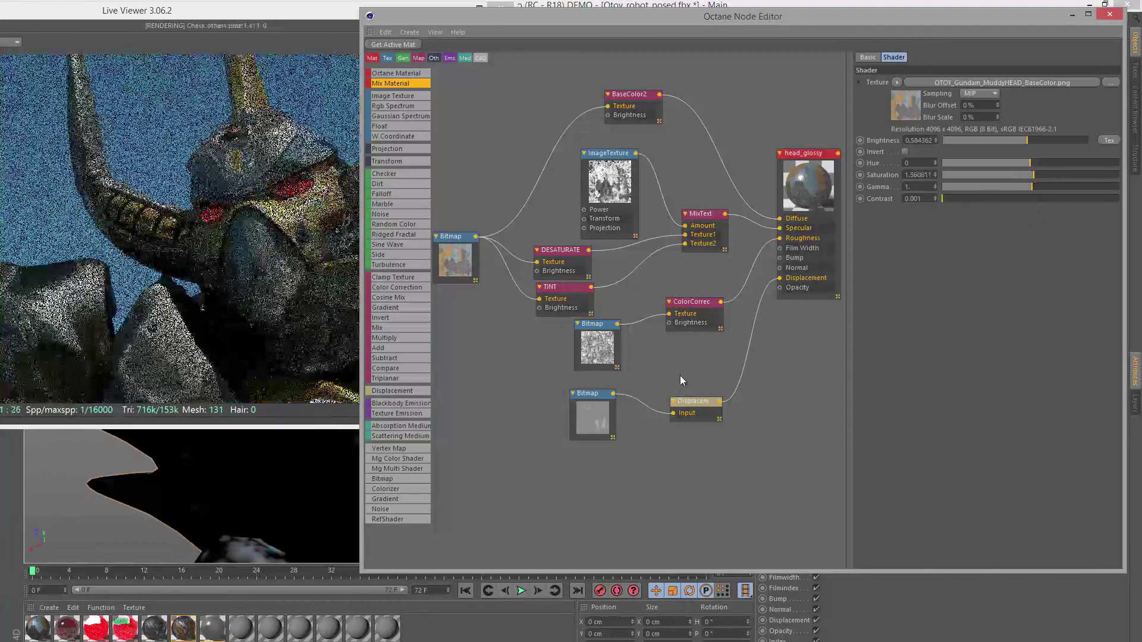
left_click(594, 351)
scroll(594, 351, "up", 6)
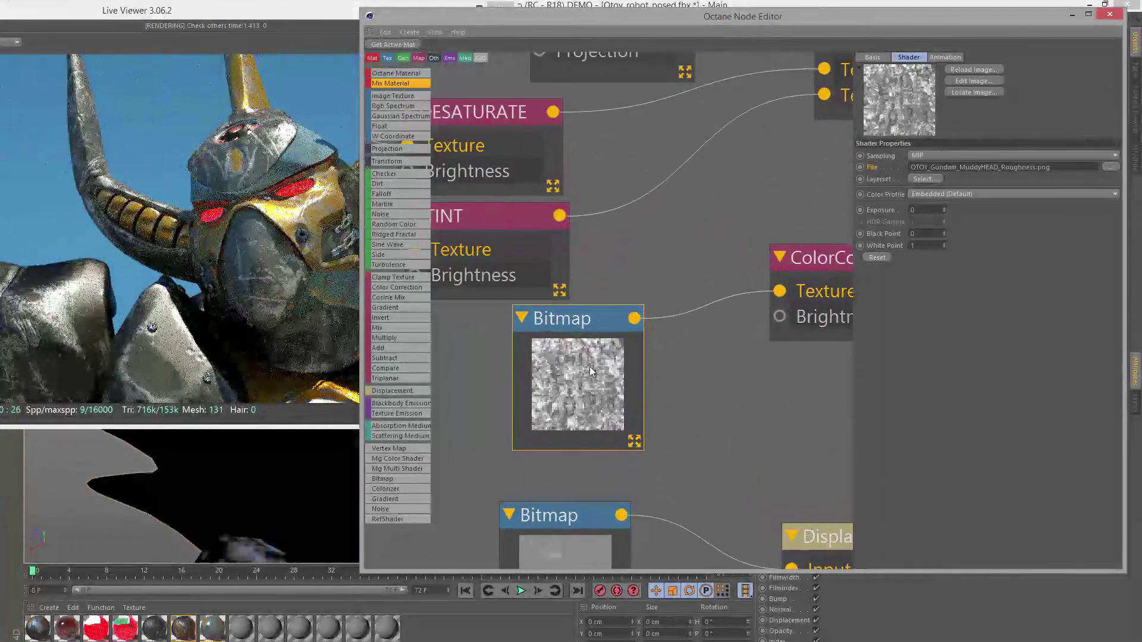
Set the roughness ColorCorrection node's brightness to 0.81.
middle_click_drag(673, 367, 623, 386)
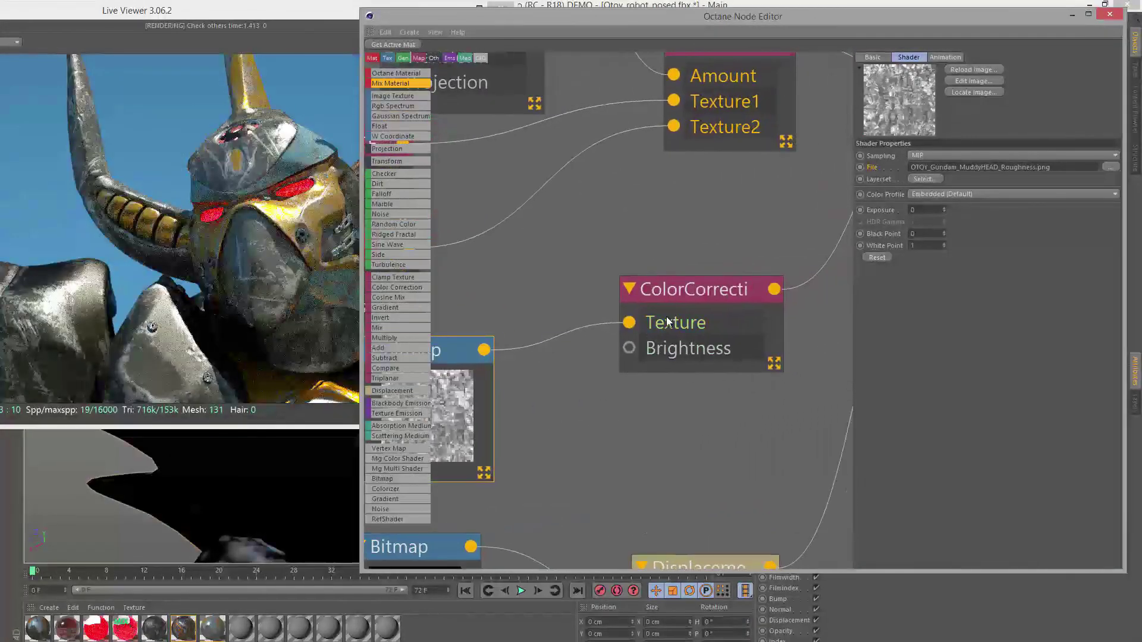
left_click(685, 297)
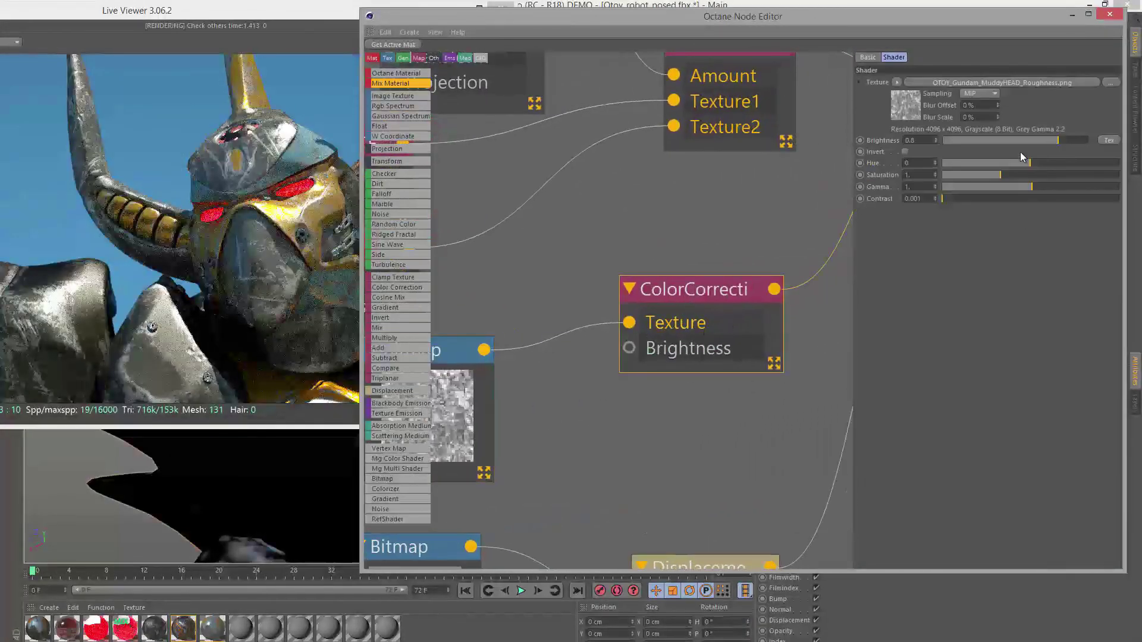
left_click_drag(1055, 141, 1048, 141)
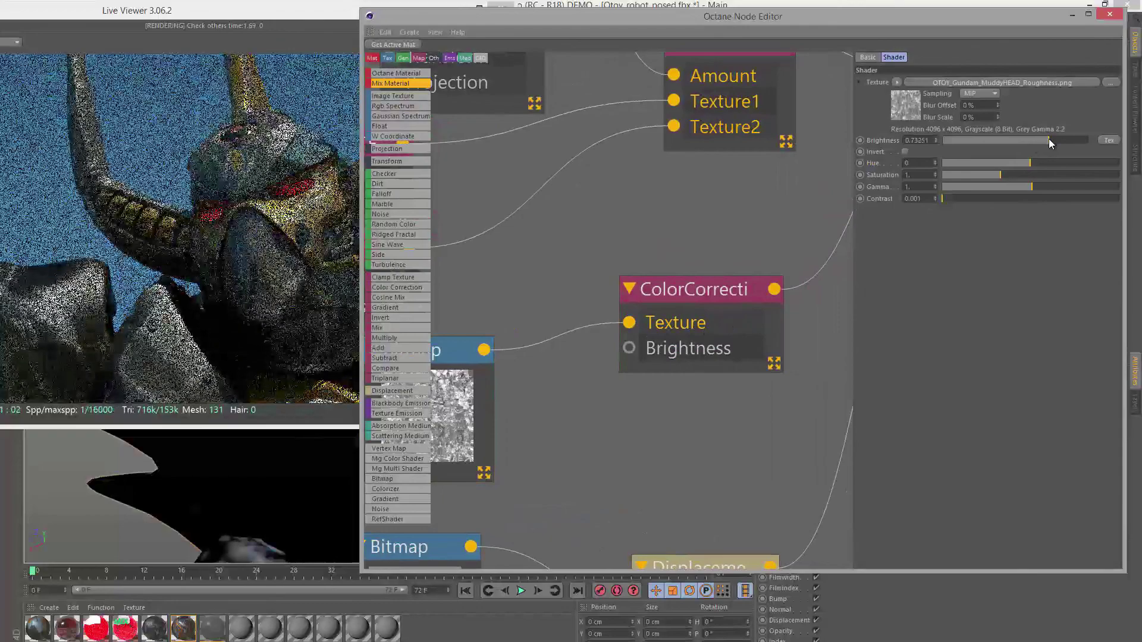
middle_click_drag(751, 390, 729, 407)
left_click_drag(931, 141, 867, 145)
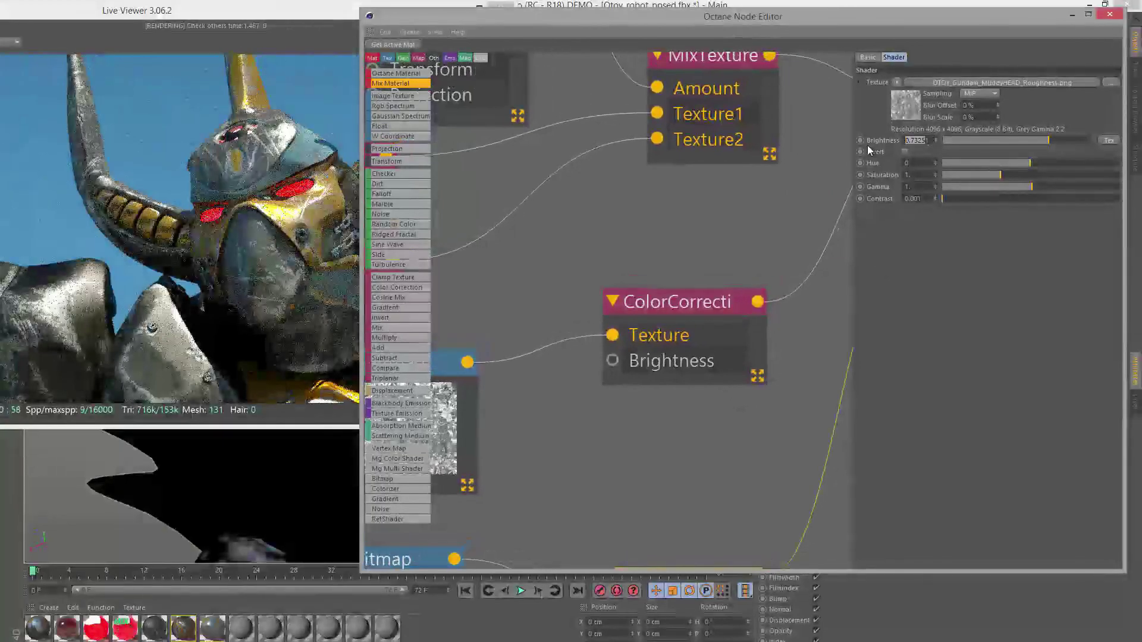
type("0.81")
key("Return")
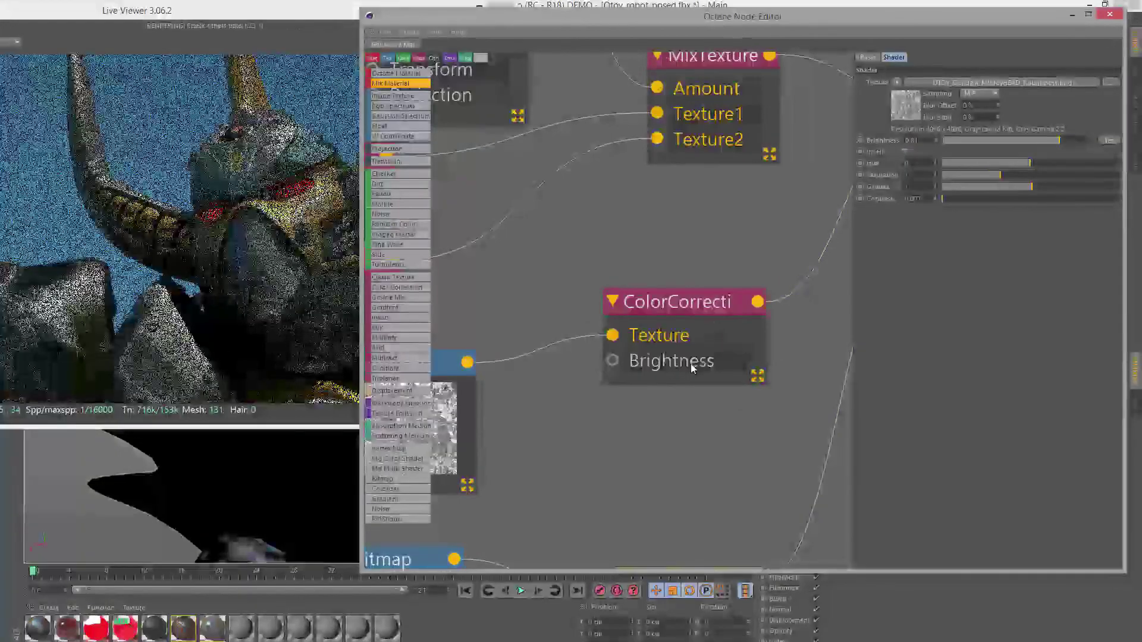
Inspect the displacement Bitmap and Displacement node settings, then bring the Live Viewer render forward.
middle_click_drag(791, 336, 581, 405)
scroll(588, 385, "down", 1)
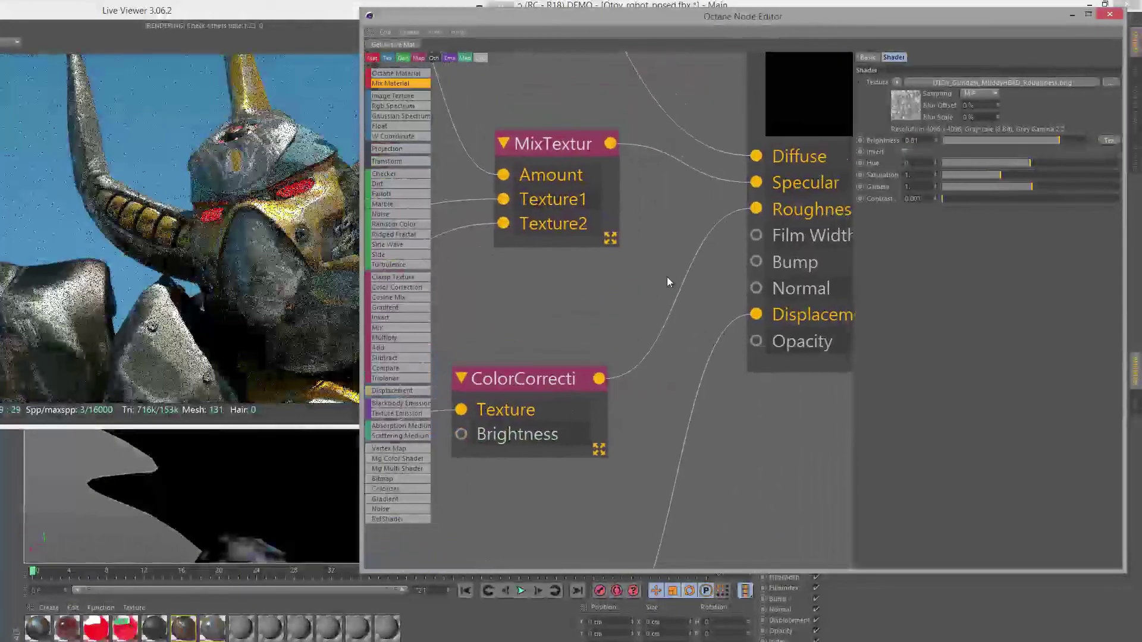
scroll(654, 359, "down", 5)
middle_click_drag(587, 314, 687, 171)
left_click(509, 386)
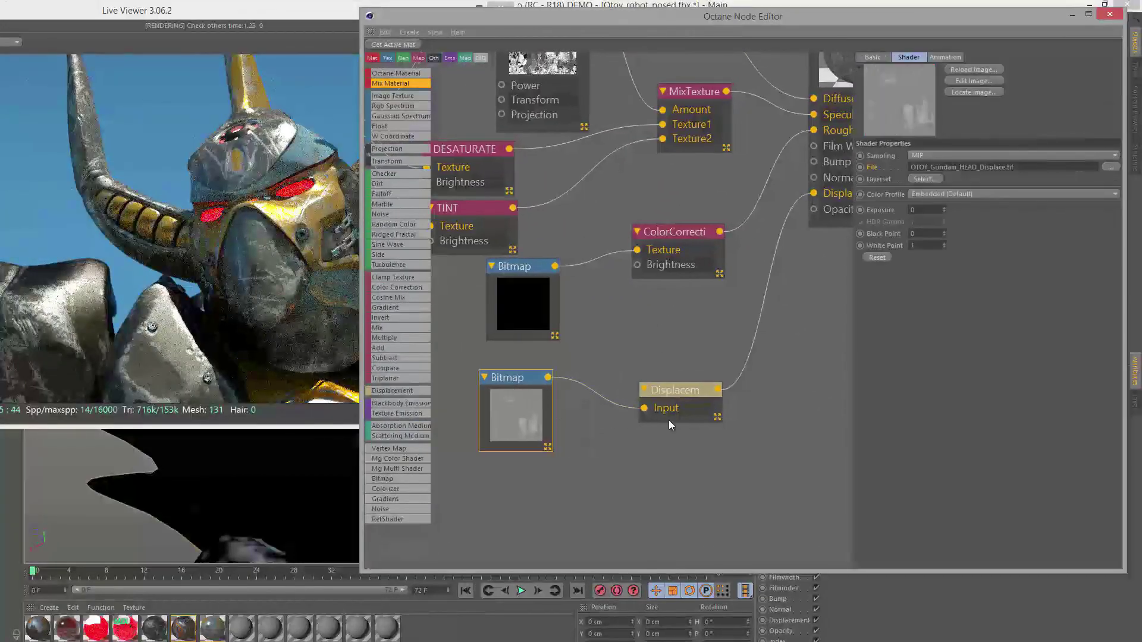
left_click(684, 391)
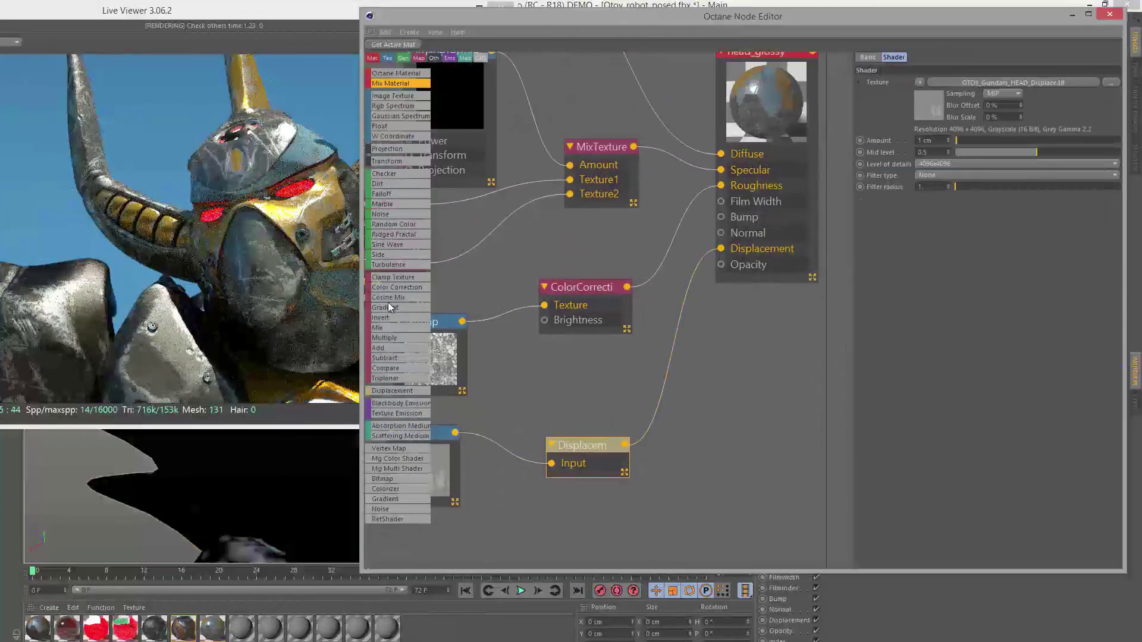
left_click(288, 27)
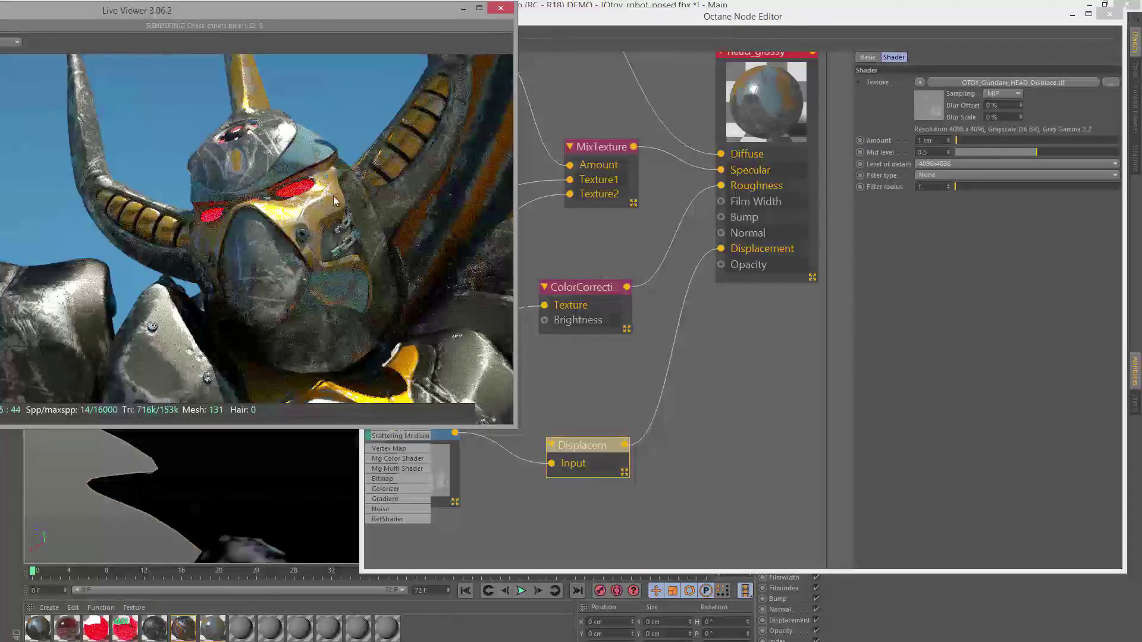